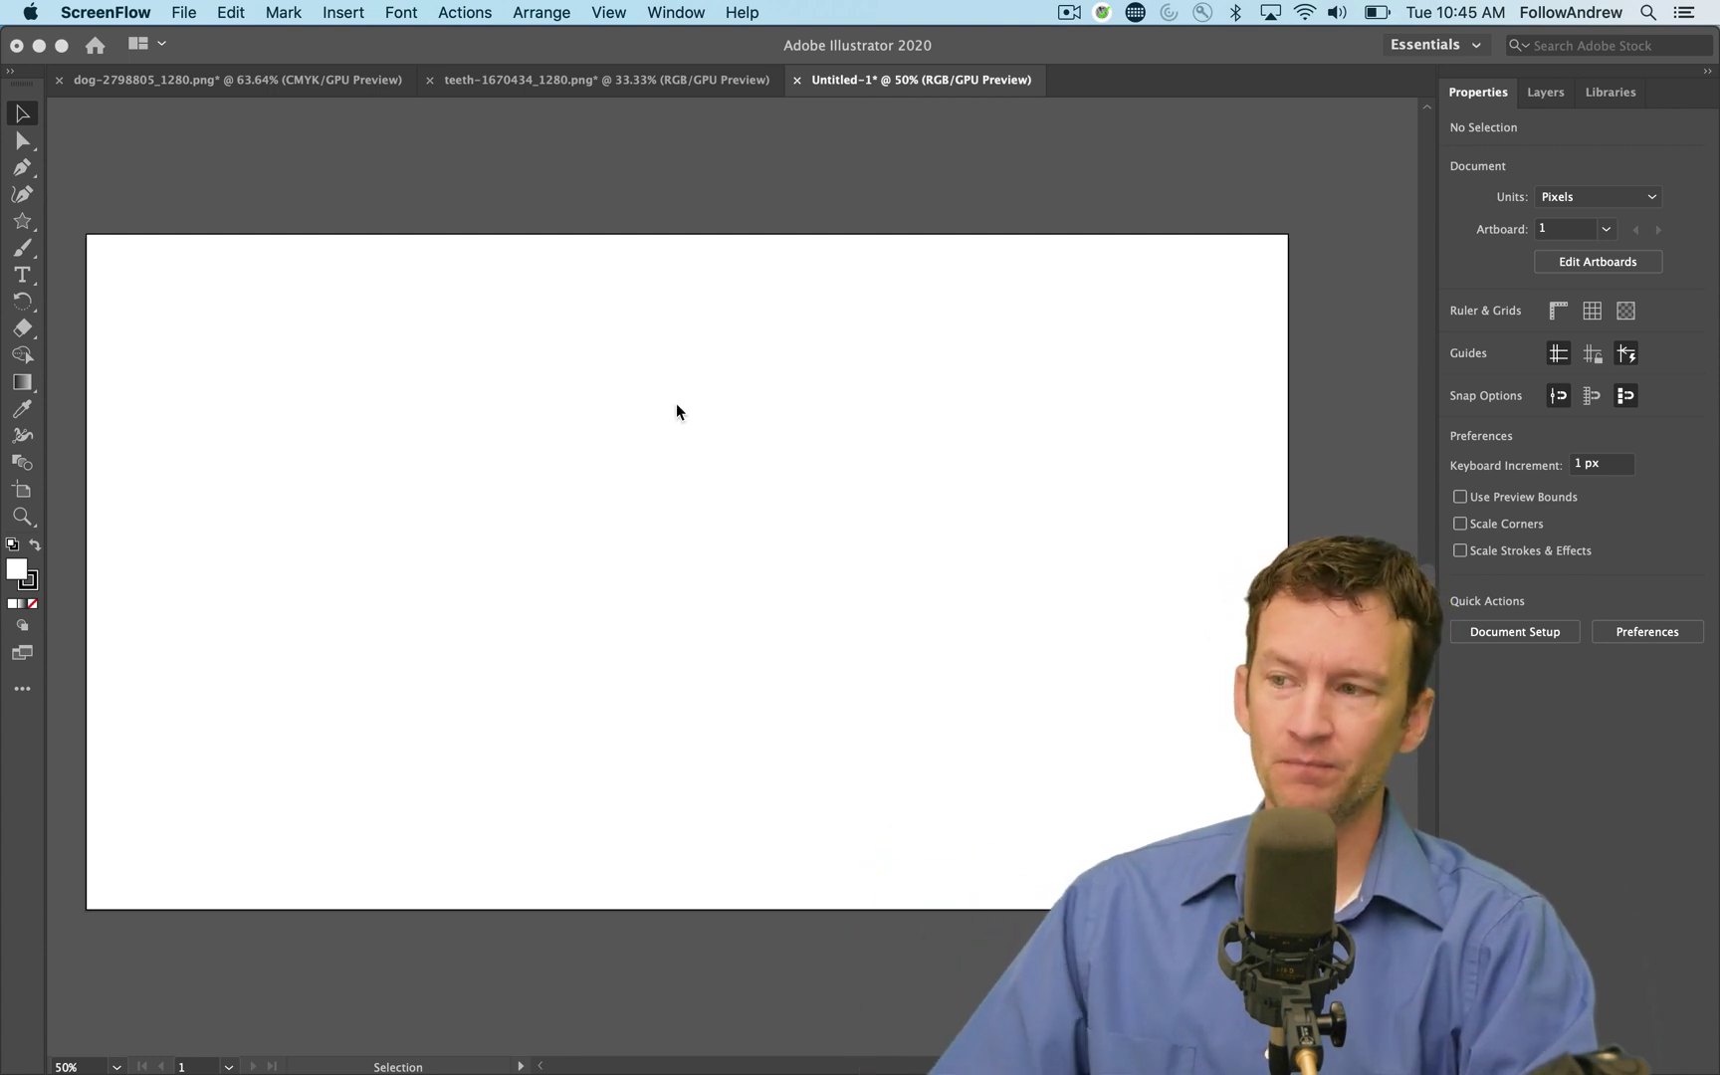
Switch to the Ellipse tool and set the fill colour to red ff0000
click(20, 227)
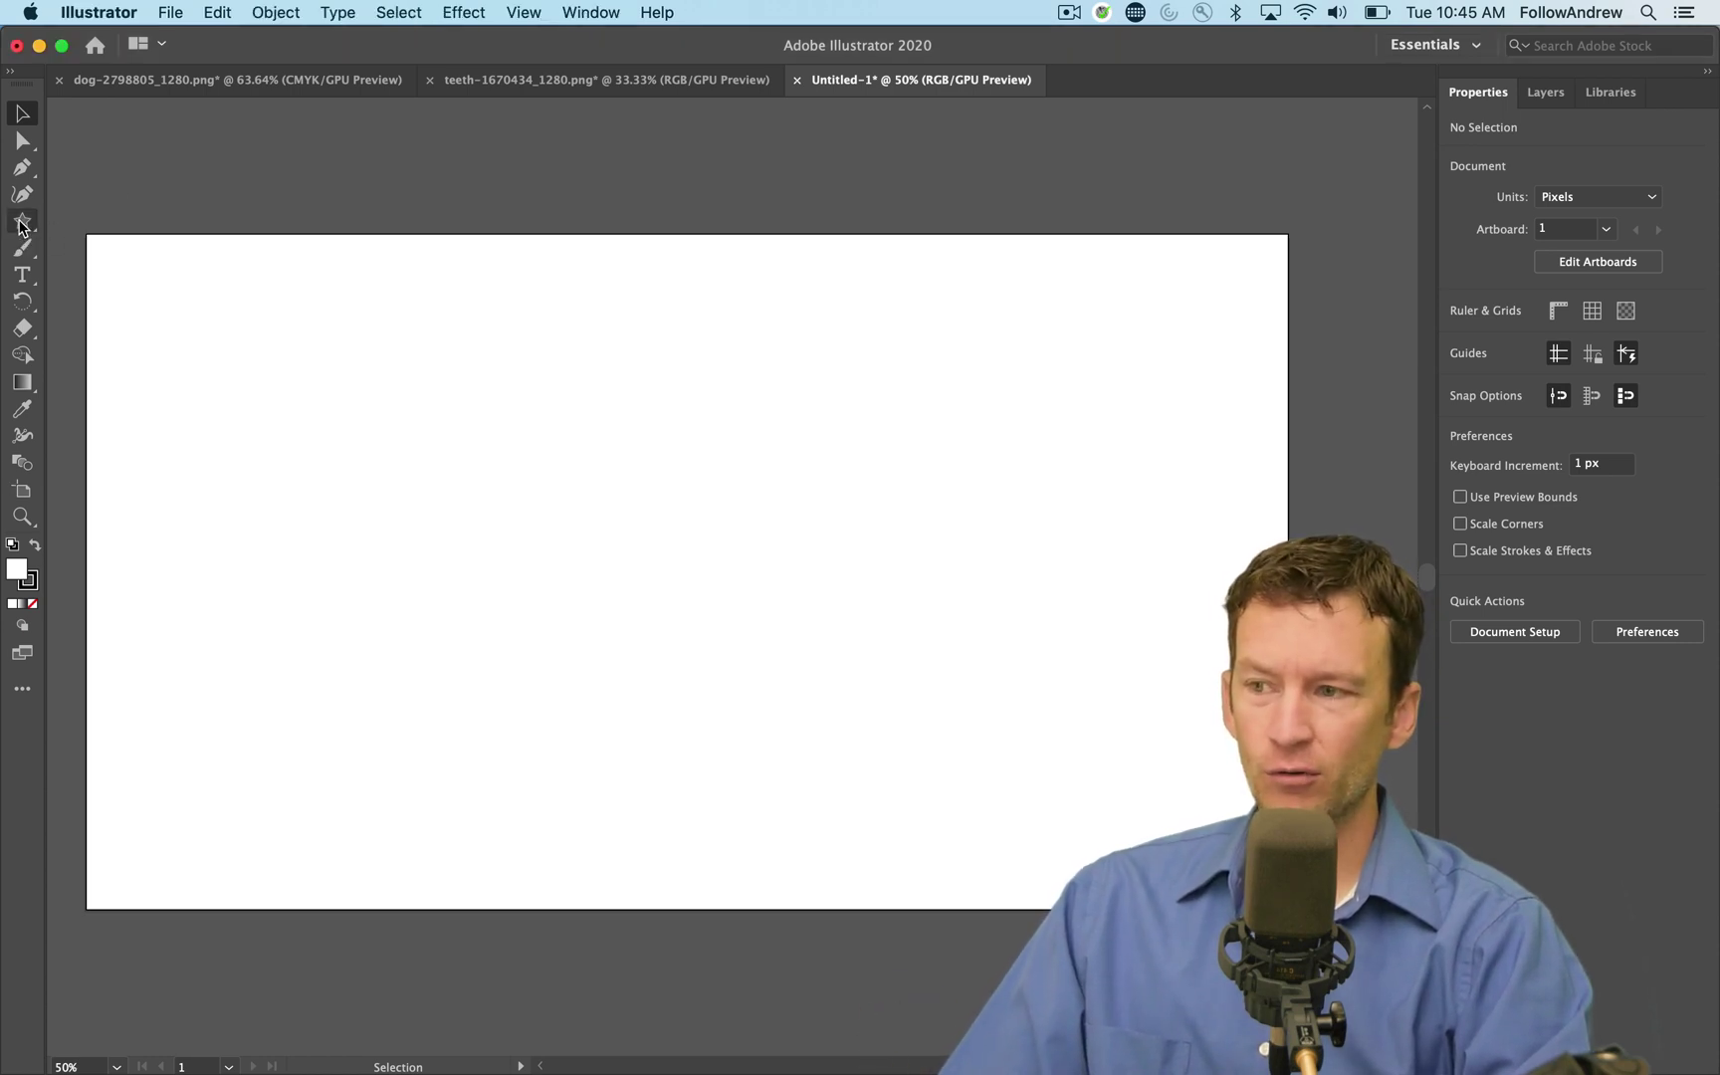
drag(19, 227, 107, 246)
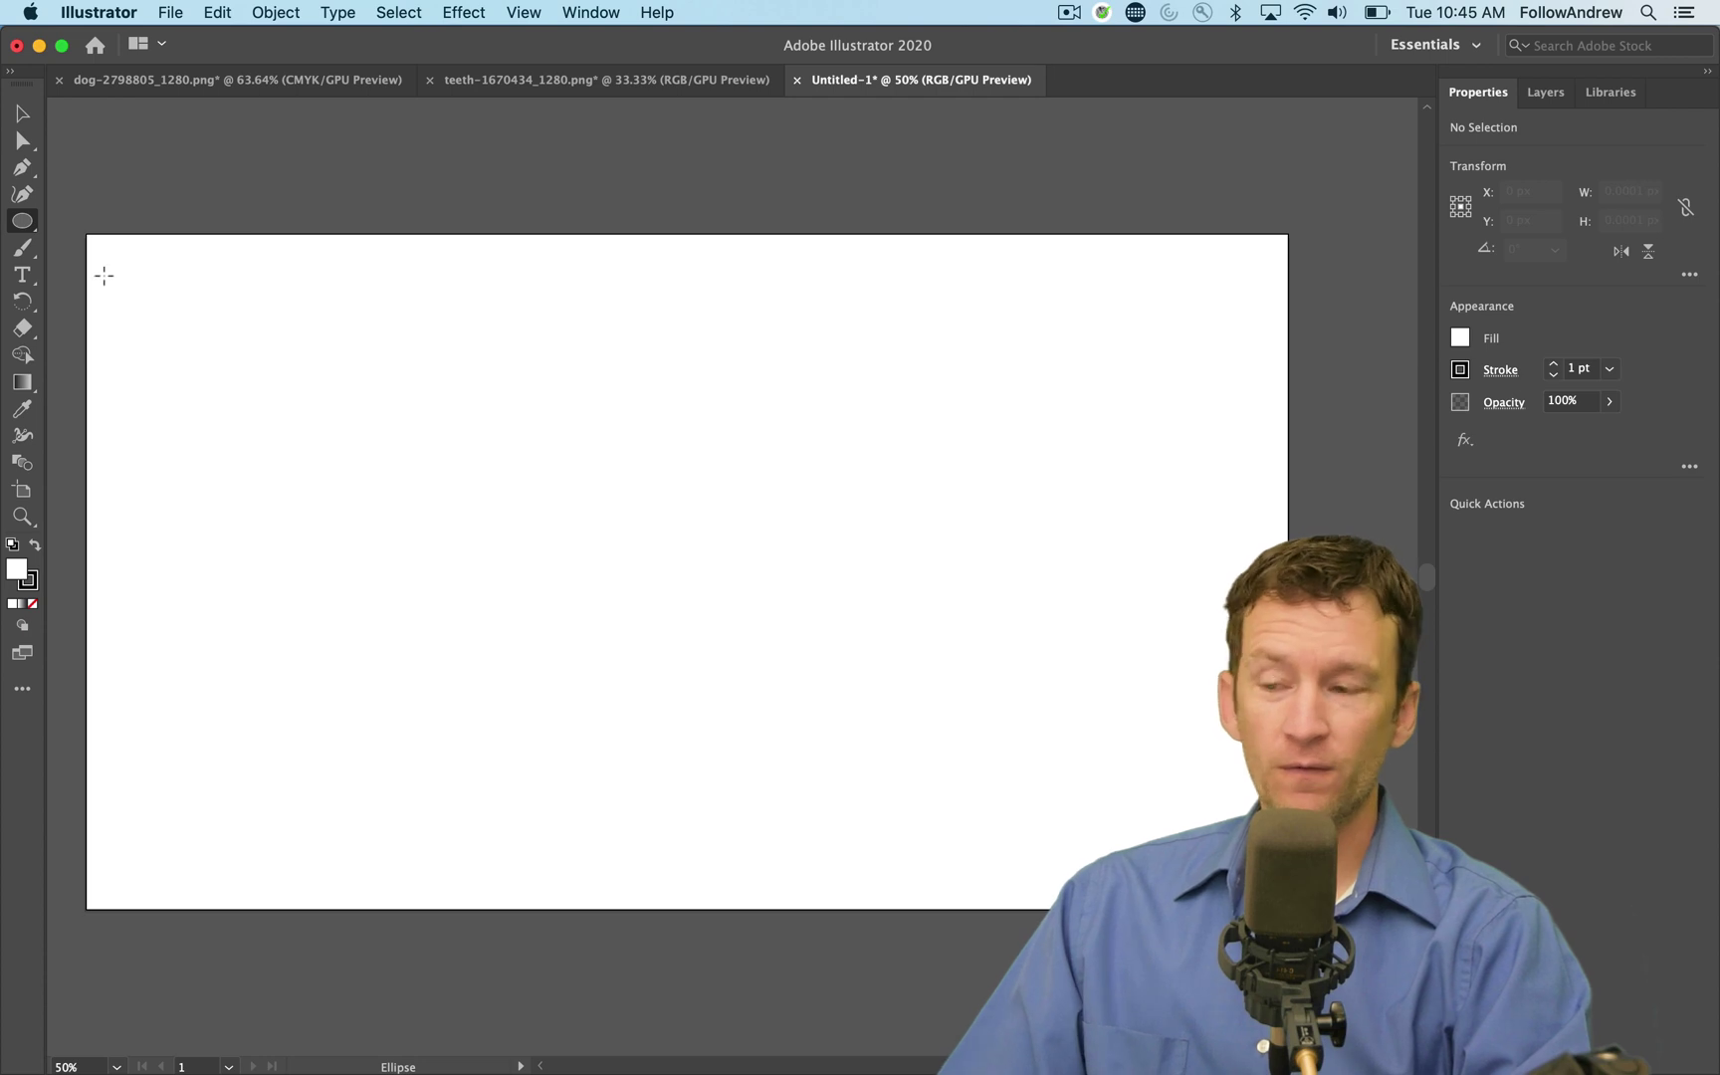
double_click(17, 568)
text(ff0000)
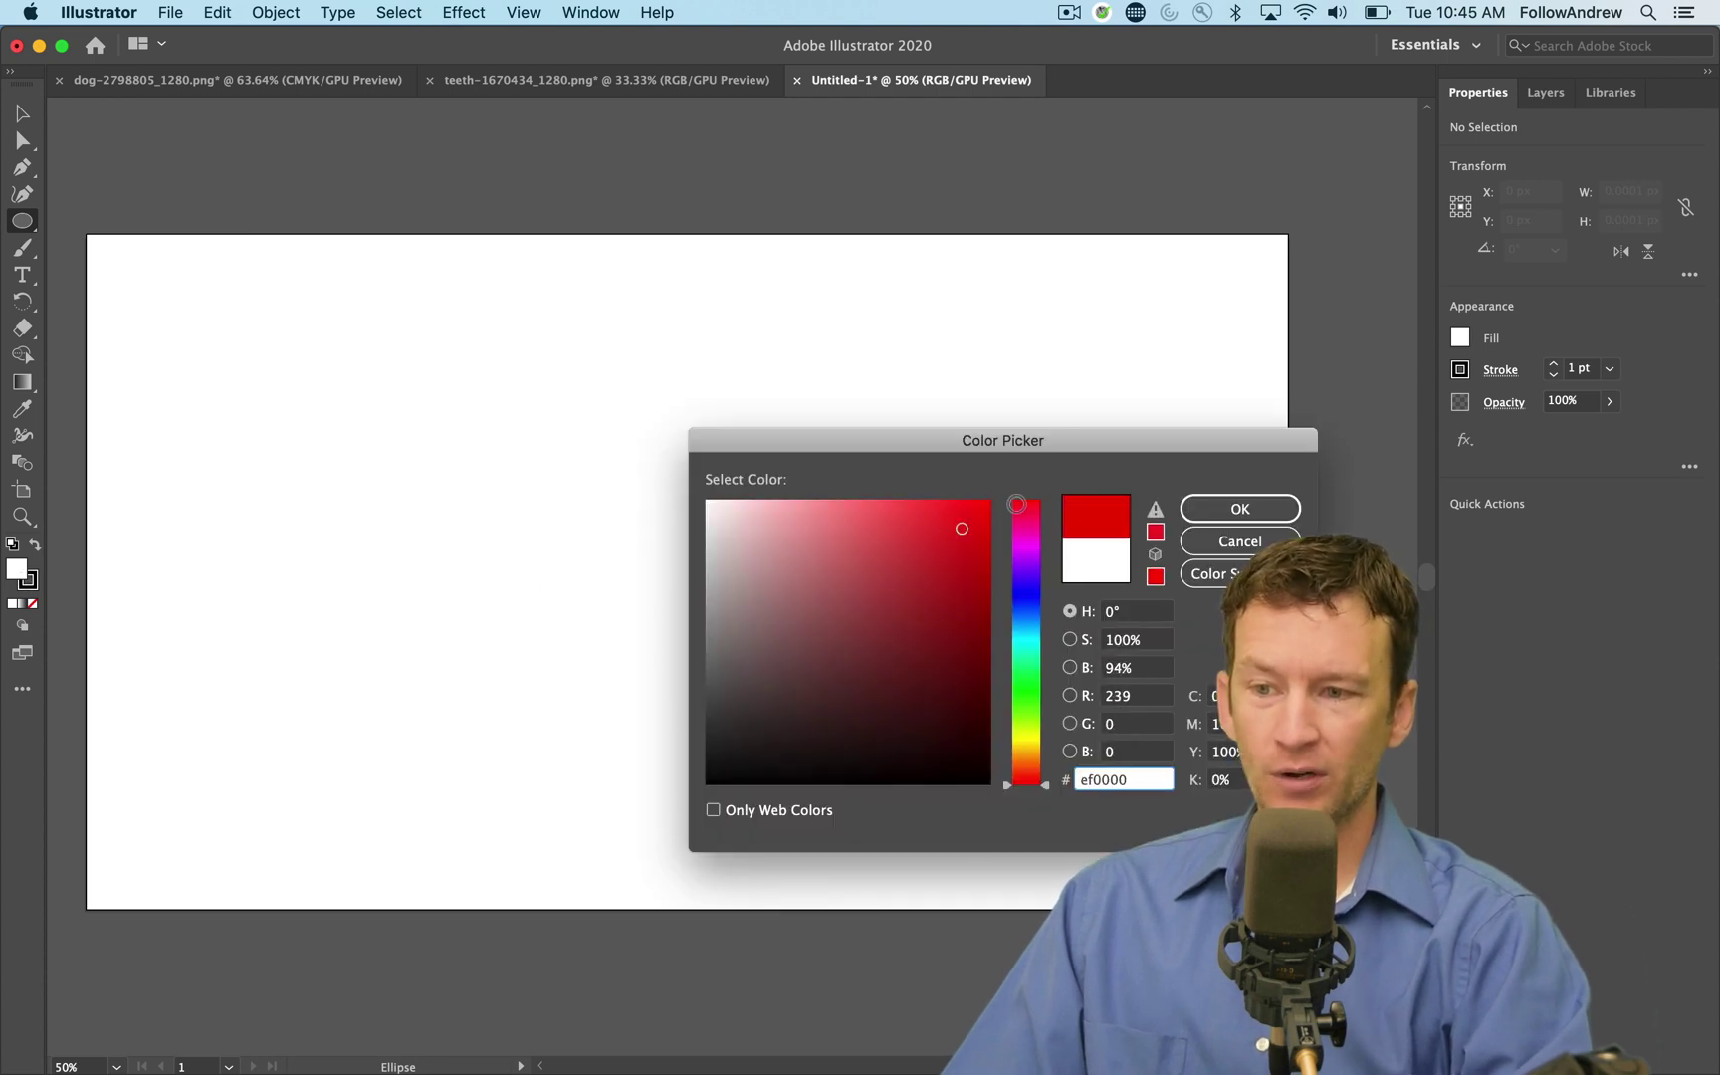
click(1240, 509)
Draw a 422 × 422 px red circle in the artboard centre and zoom in on its left edge
drag(503, 401, 873, 772)
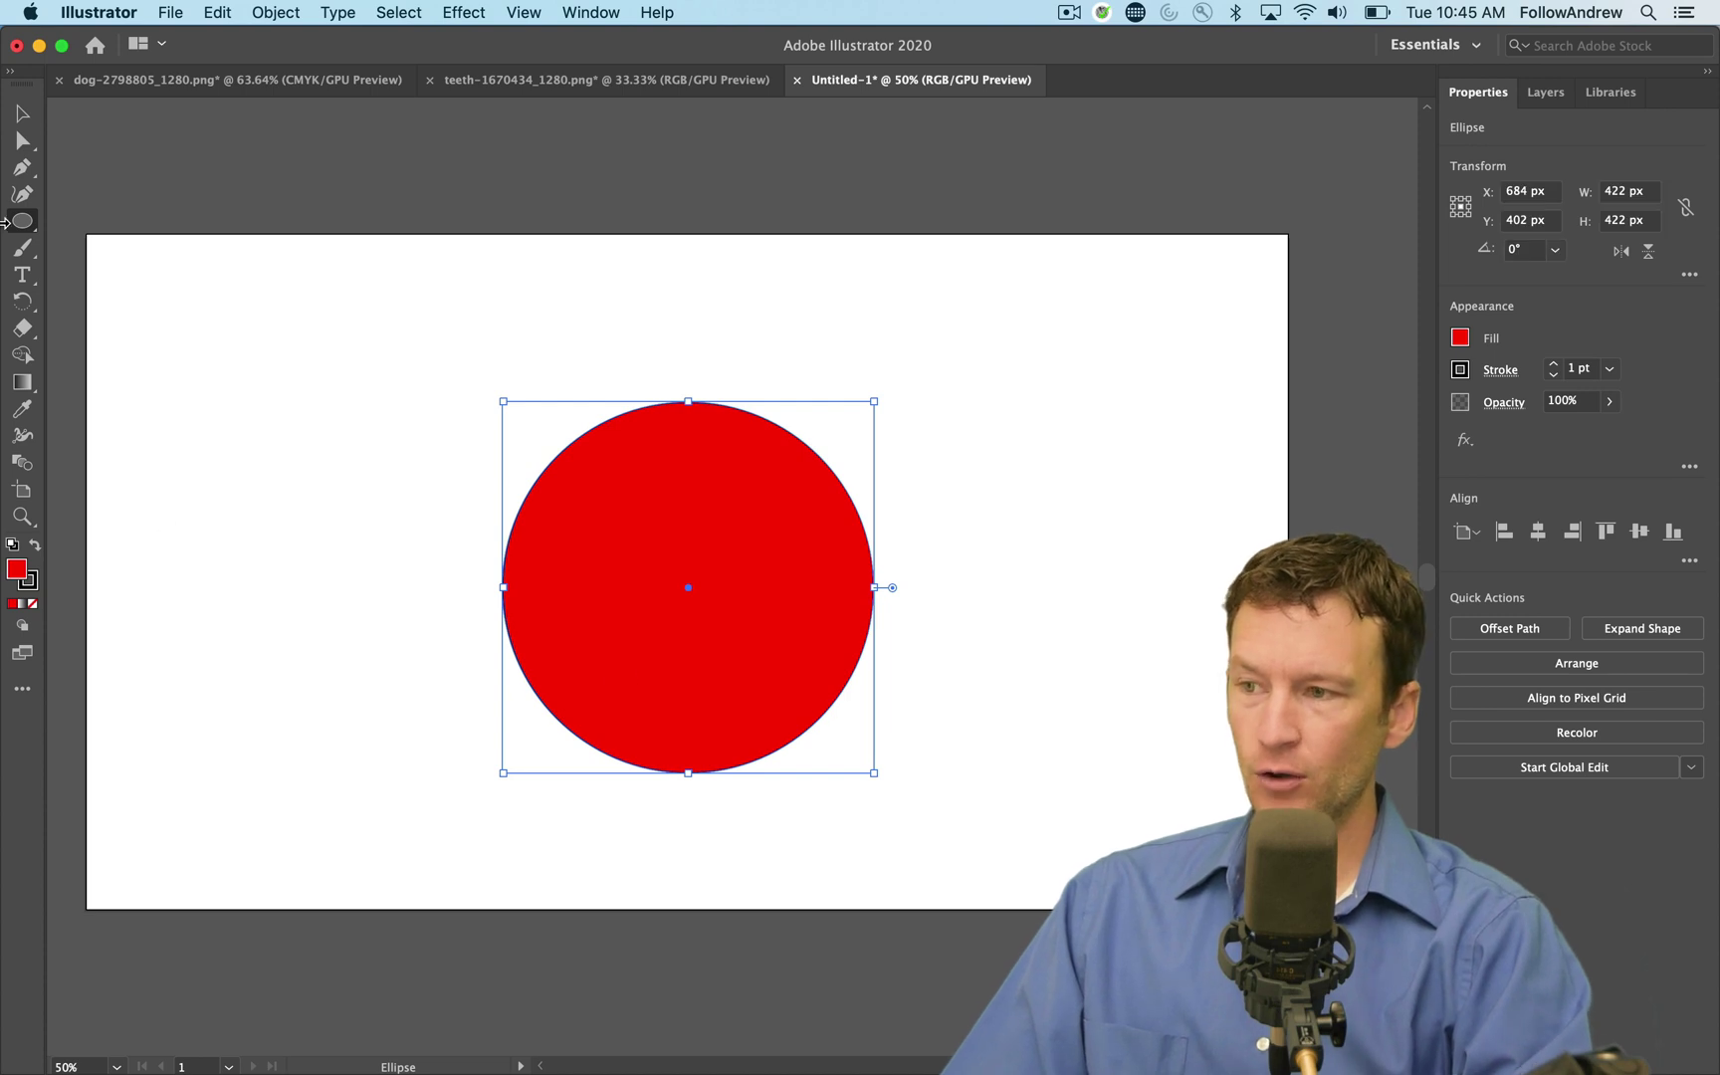
key(z)
drag(523, 574, 748, 549)
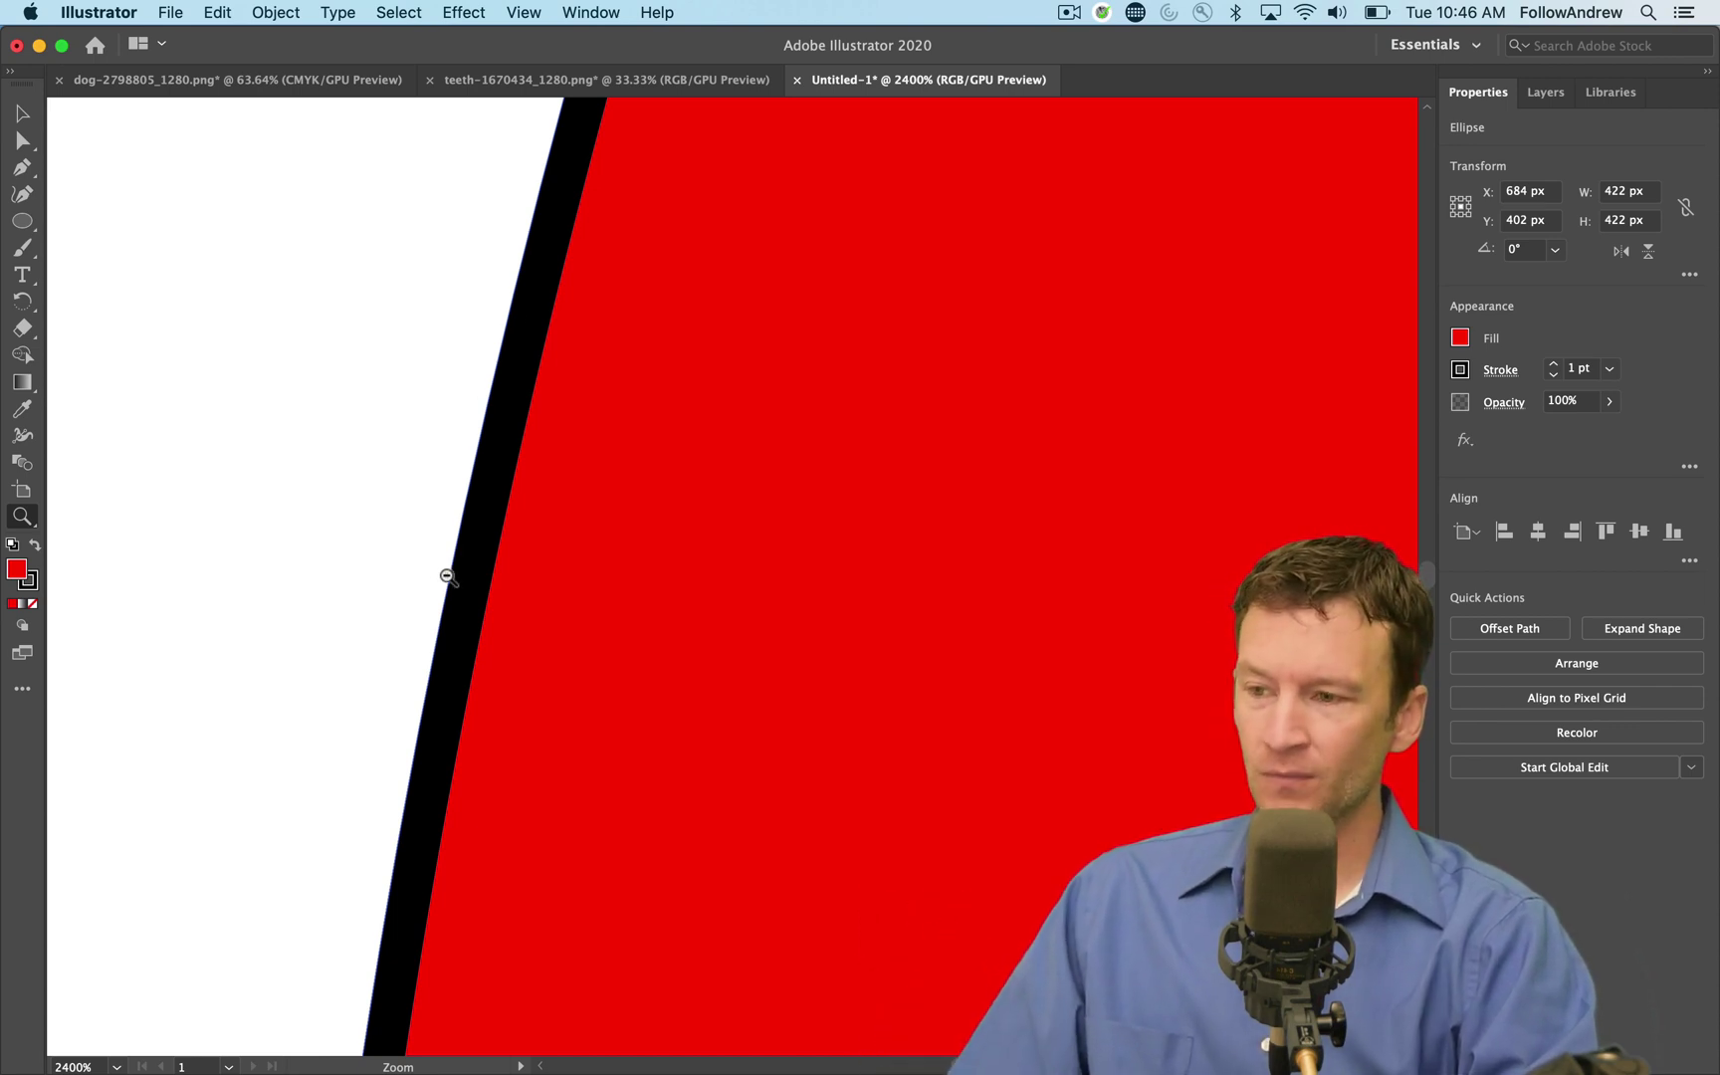
Zoom back out to the whole red circle and pick the Selection tool
drag(446, 575, 585, 793)
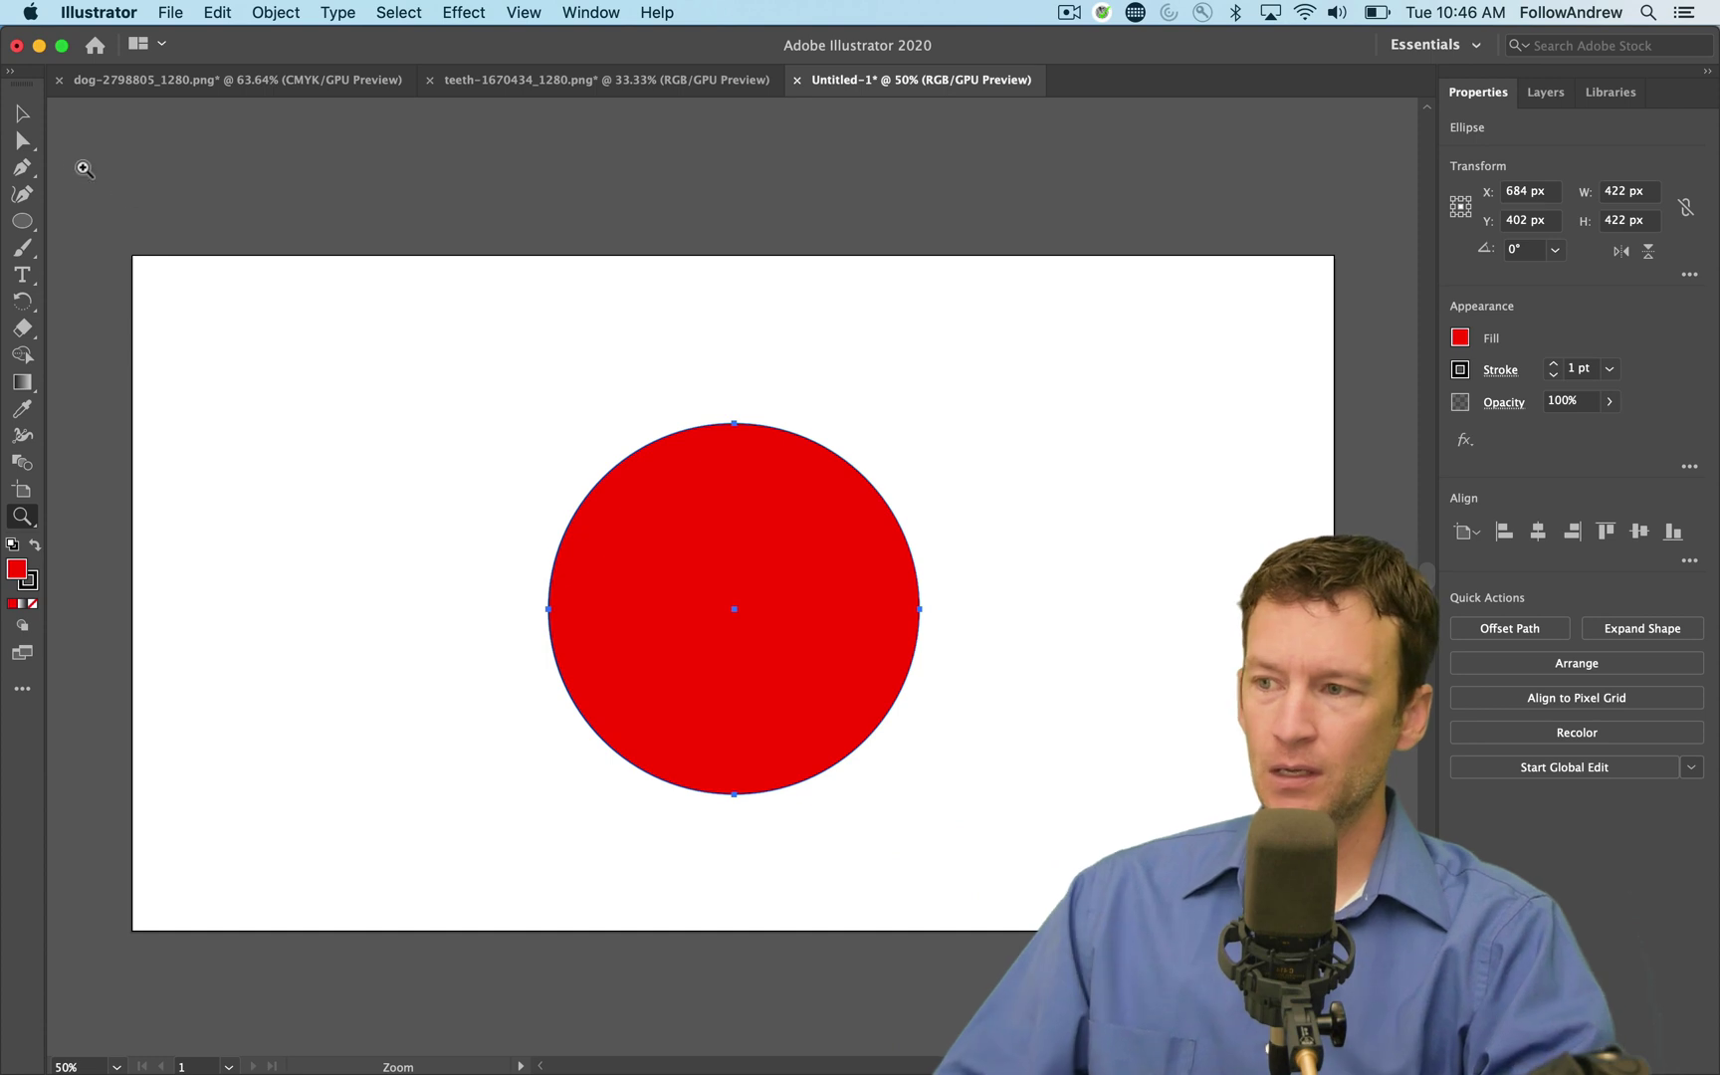
click(22, 114)
Delete the red circle, return to the Ellipse tool and show the Layers panel
key(Delete)
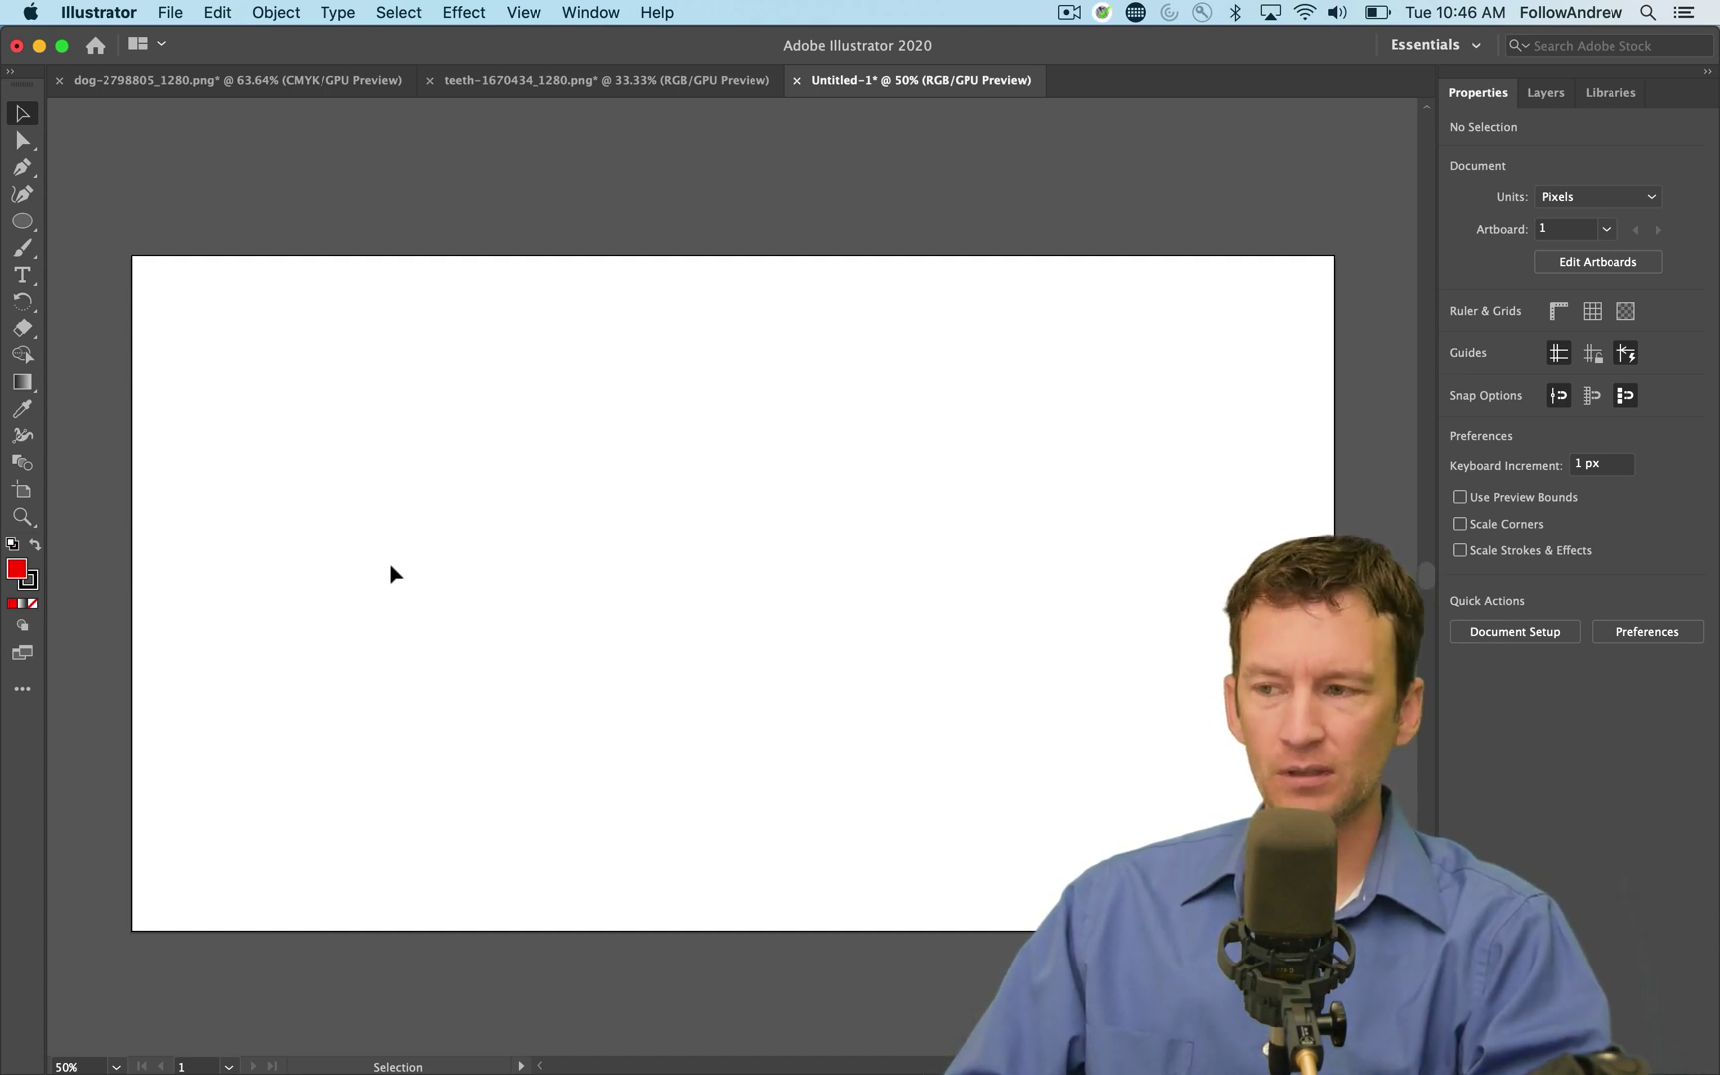
click(20, 225)
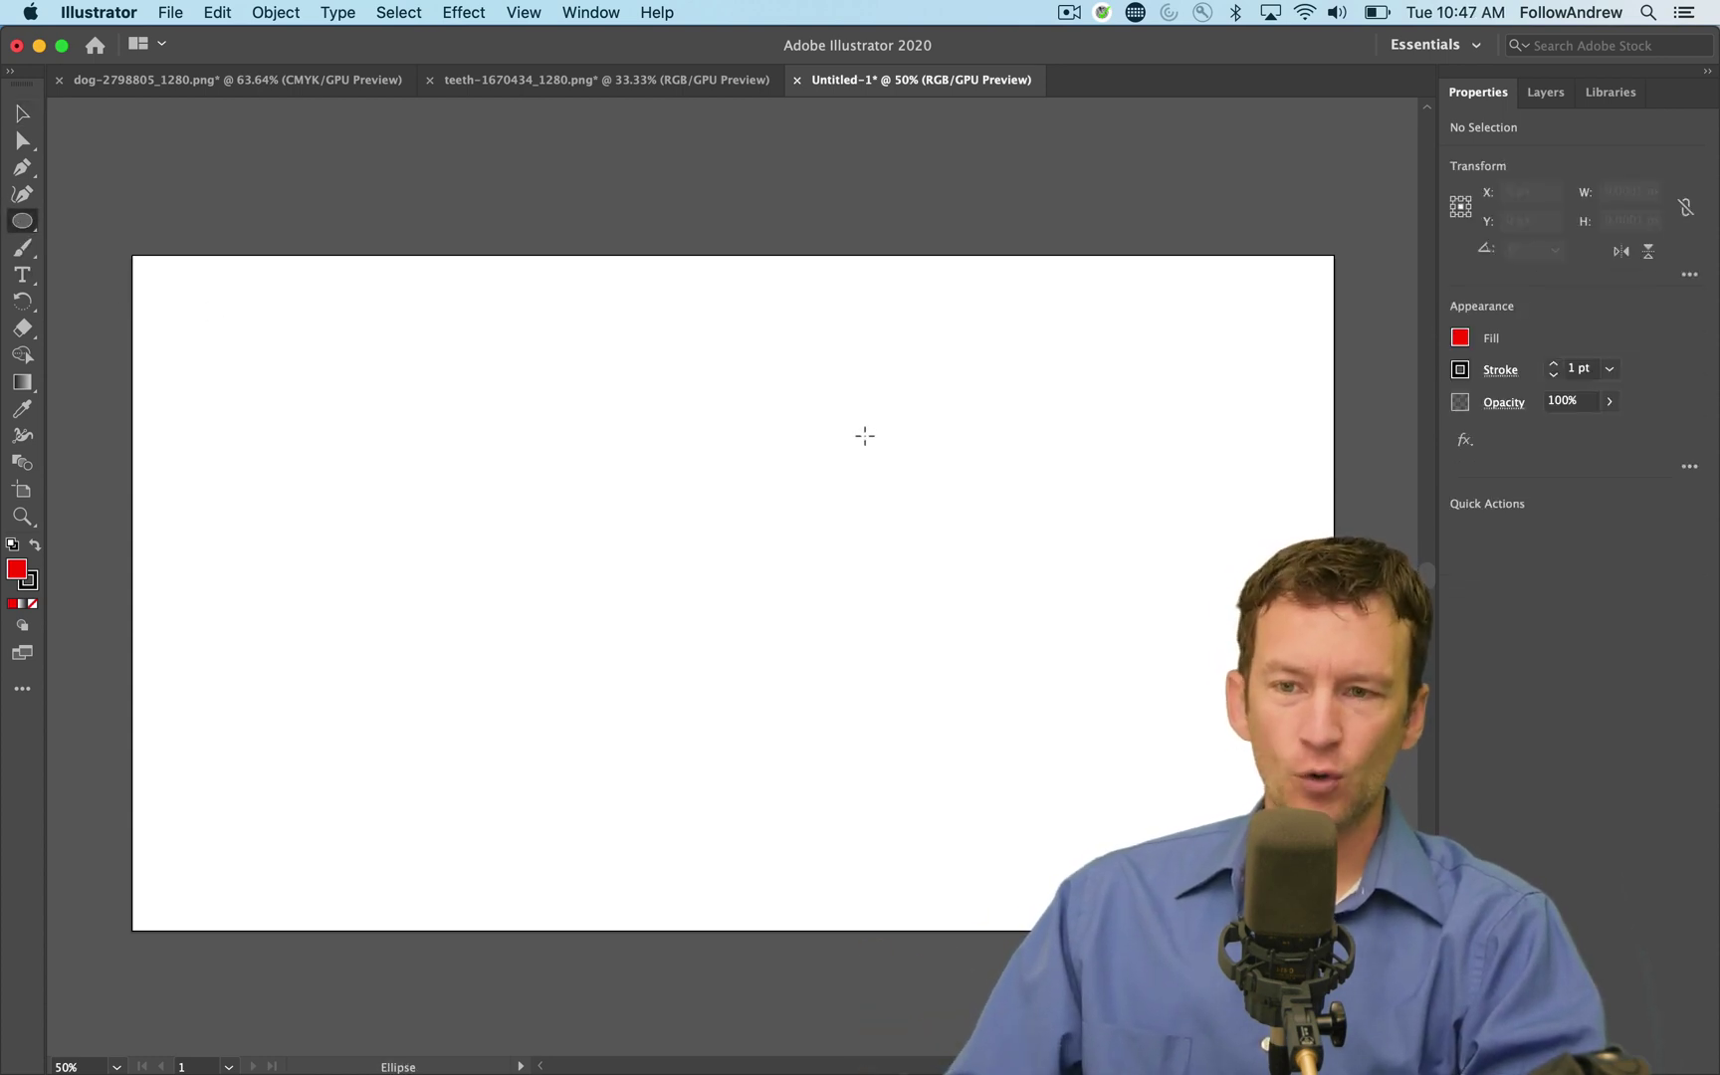
click(1543, 95)
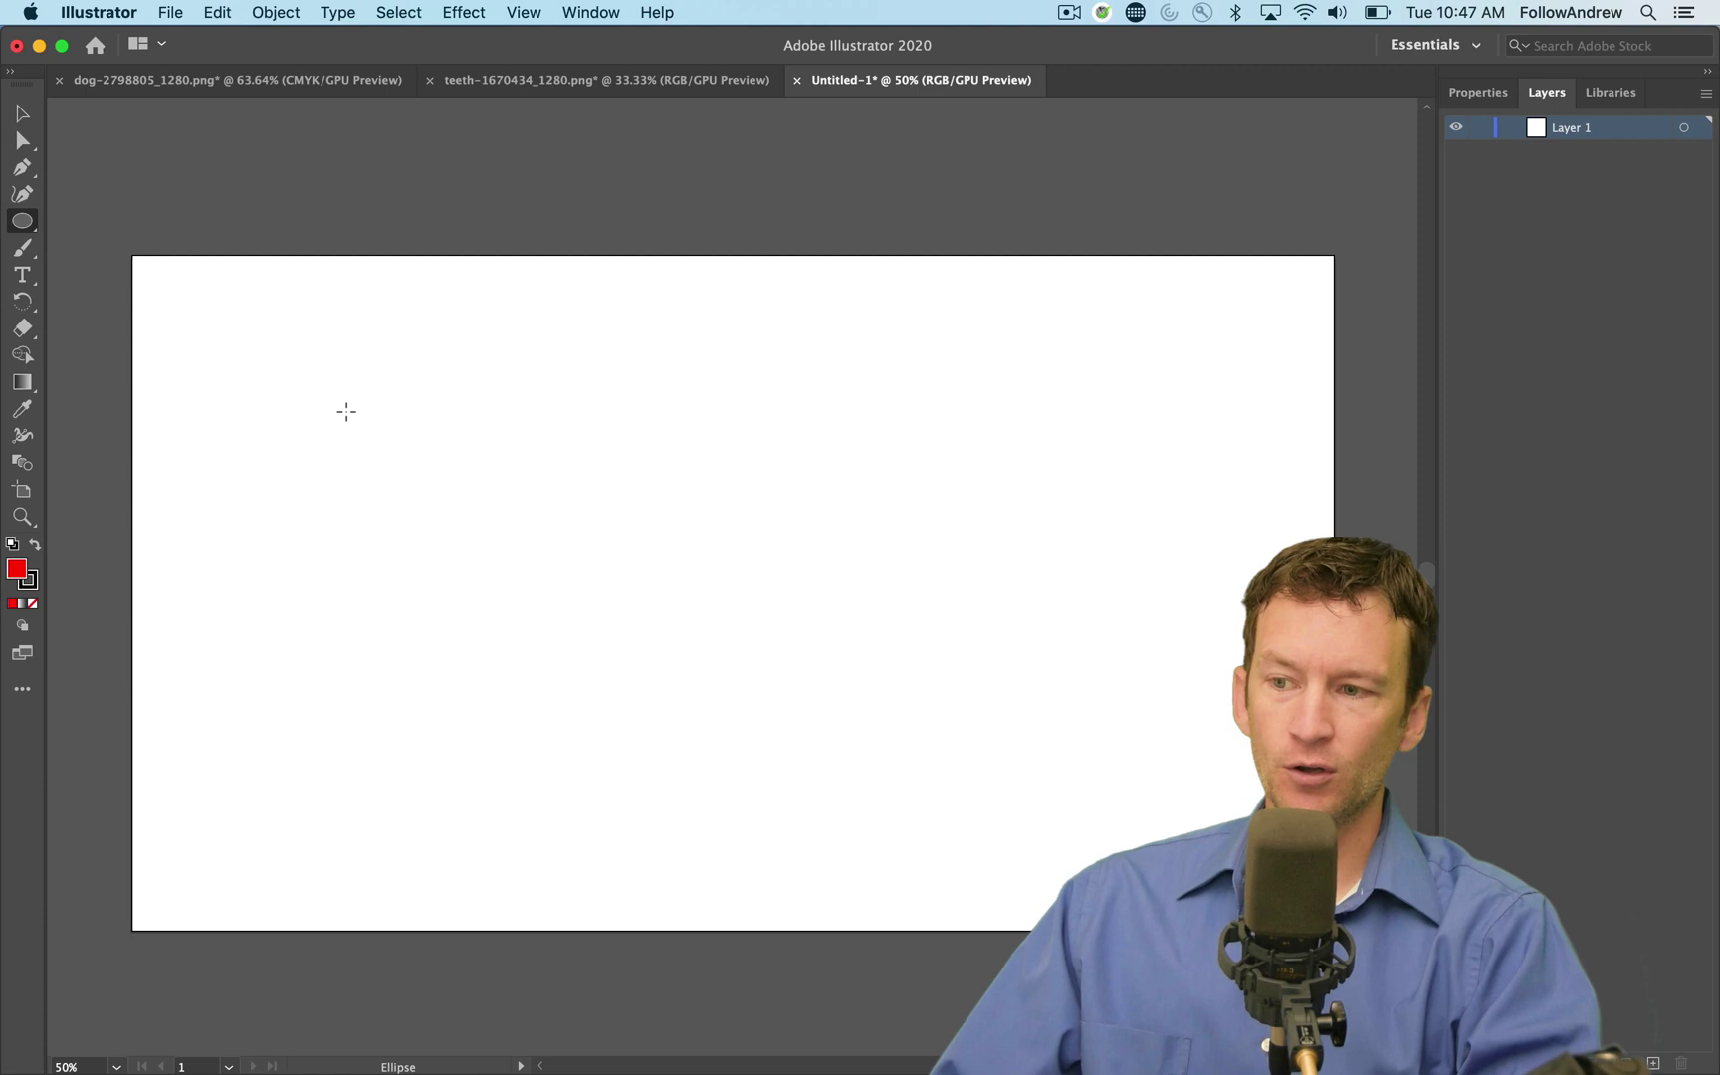
Draw a red circle, a red square and a red star on the artboard
drag(321, 346, 532, 555)
click(31, 230)
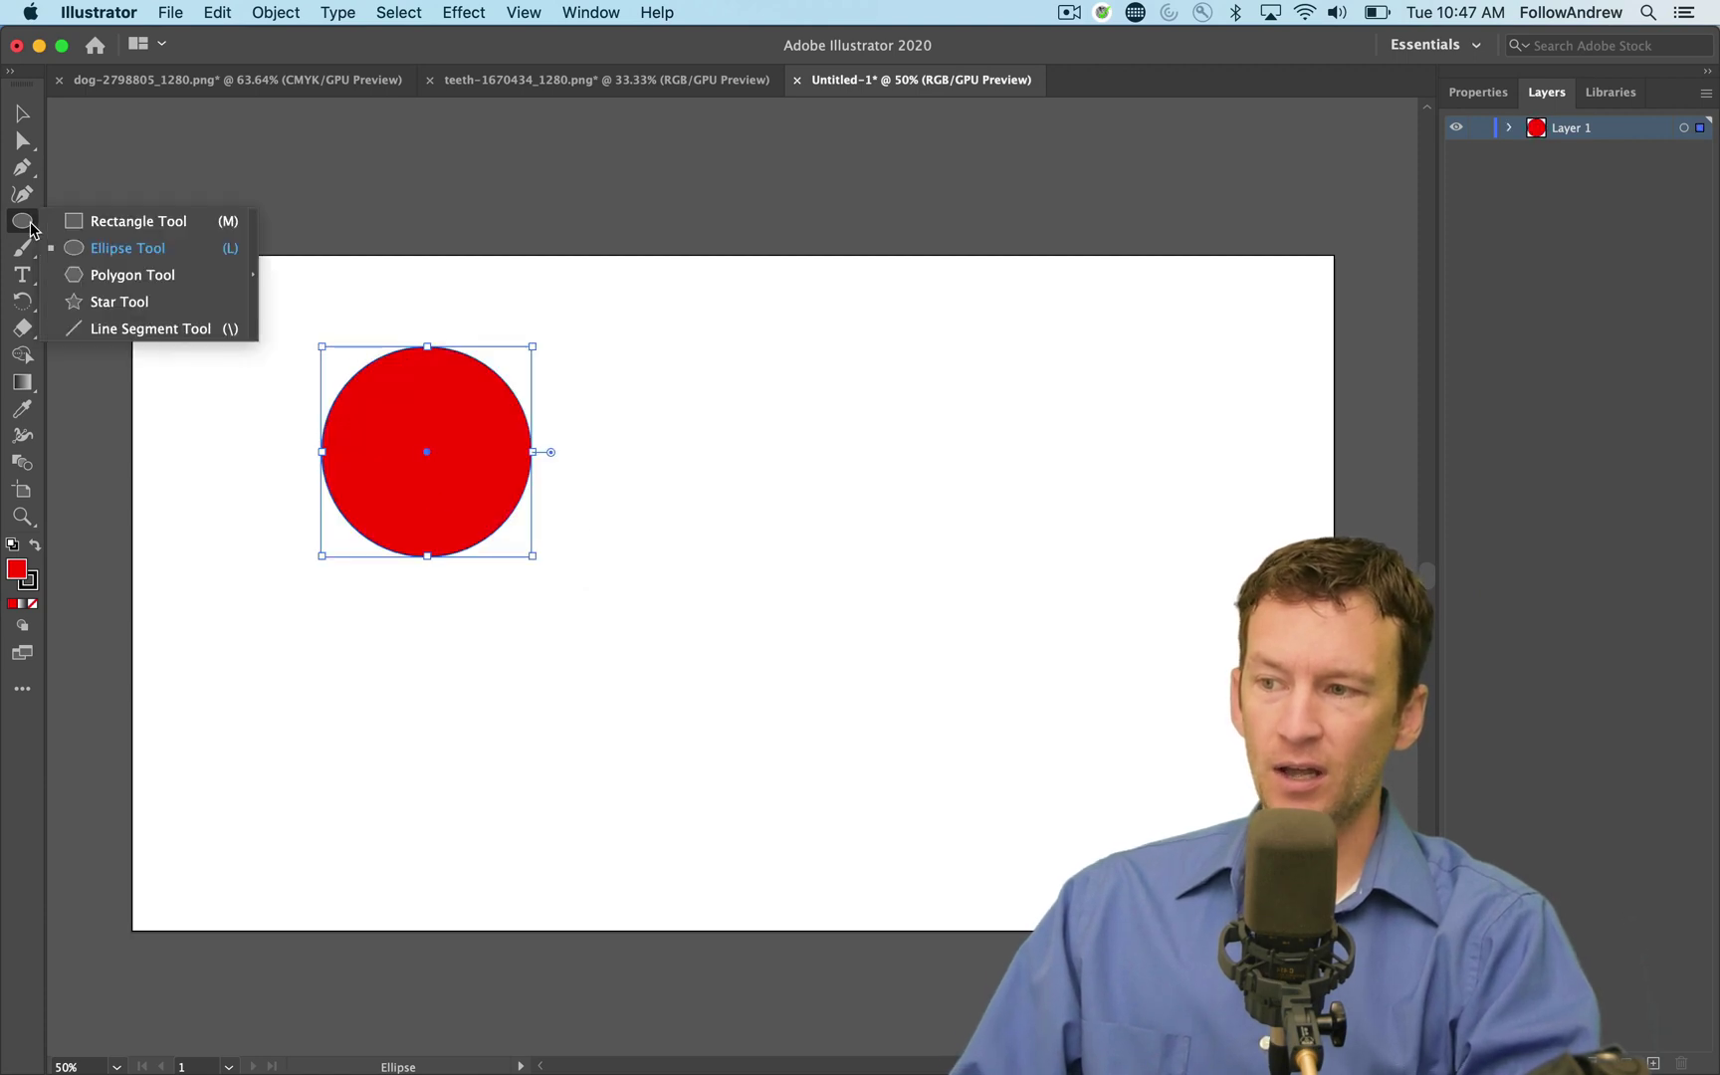
click(95, 245)
click(17, 230)
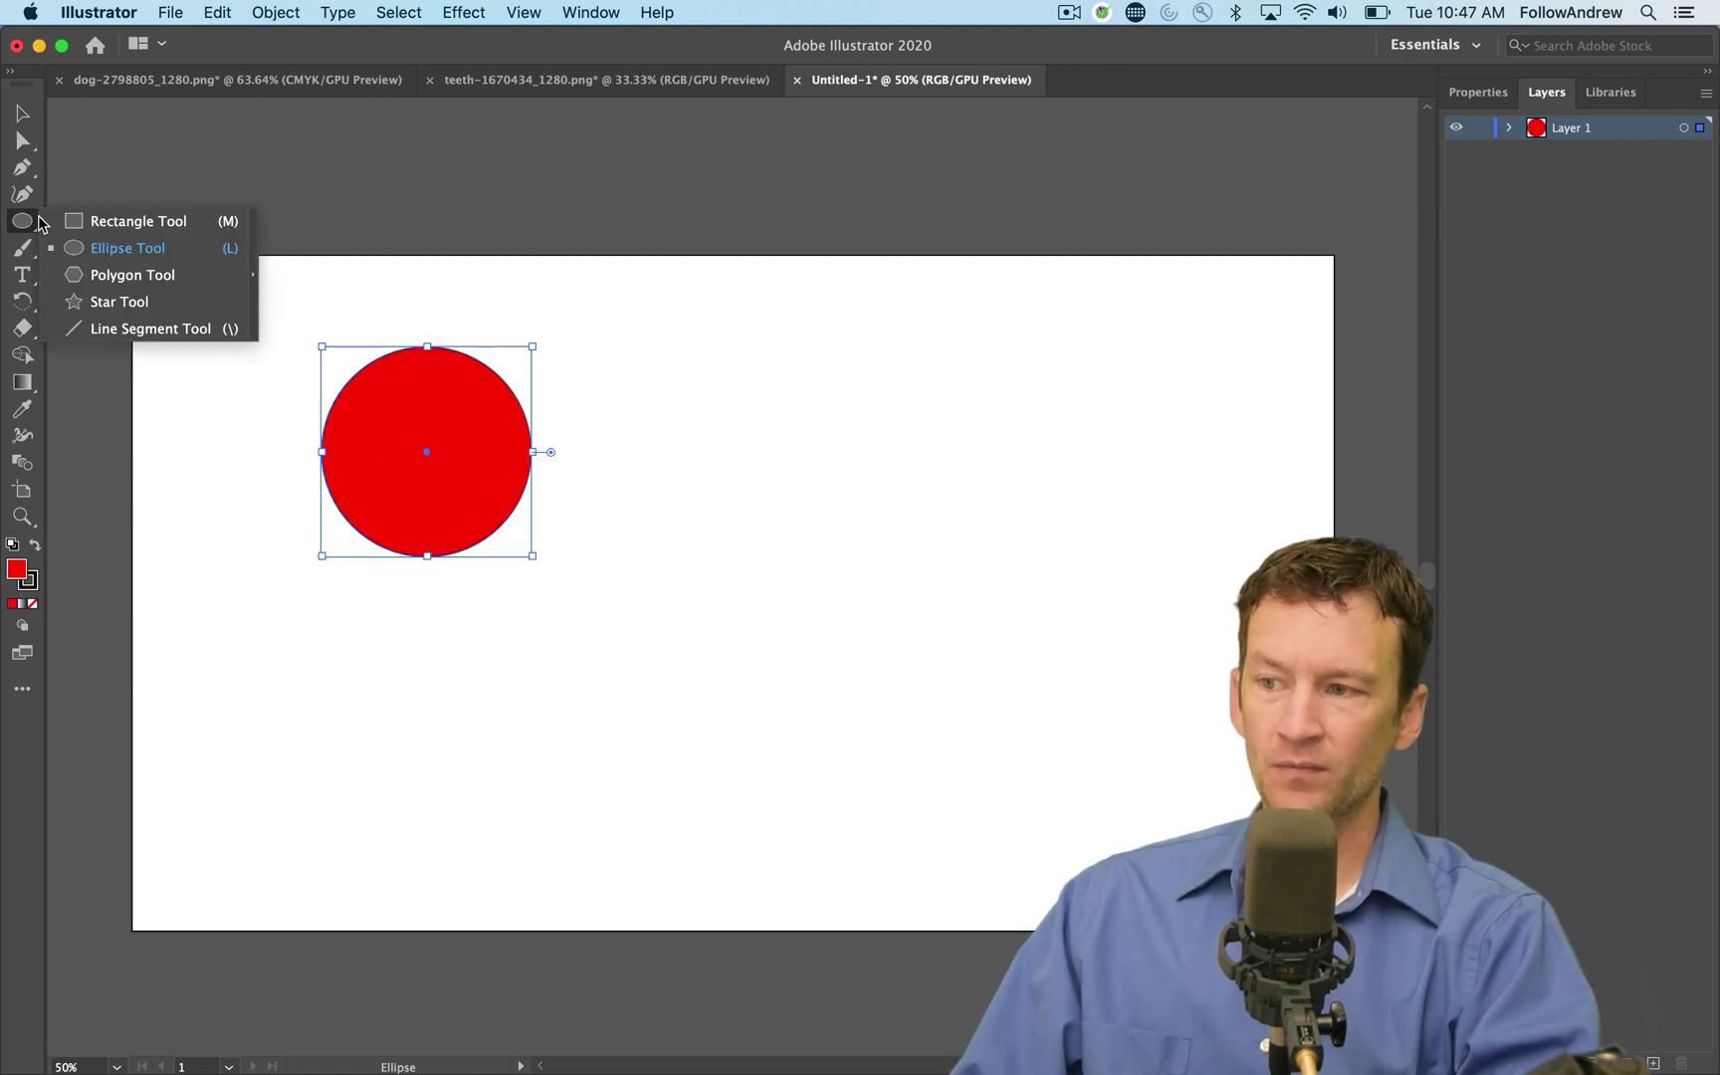
click(99, 220)
drag(660, 373, 877, 582)
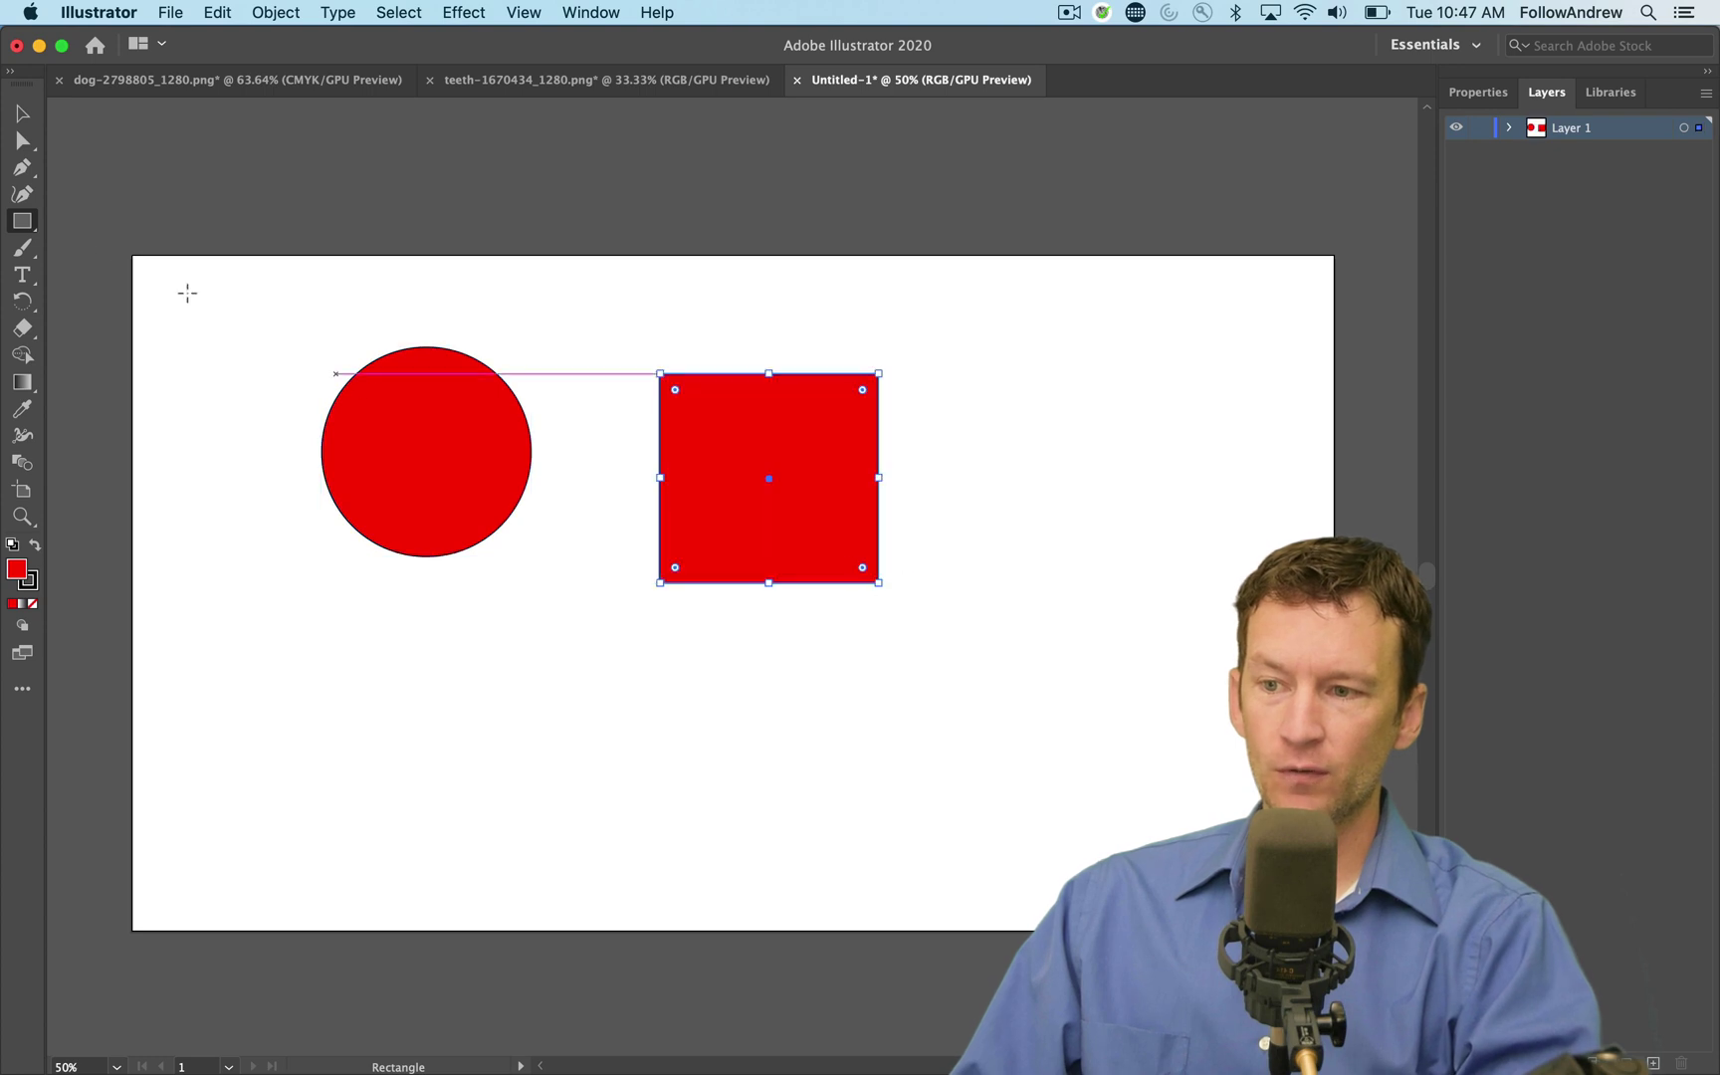
click(22, 221)
click(100, 299)
drag(408, 682, 522, 795)
Rearrange the circle, square and star with the Selection tool, trying different positions
key(v)
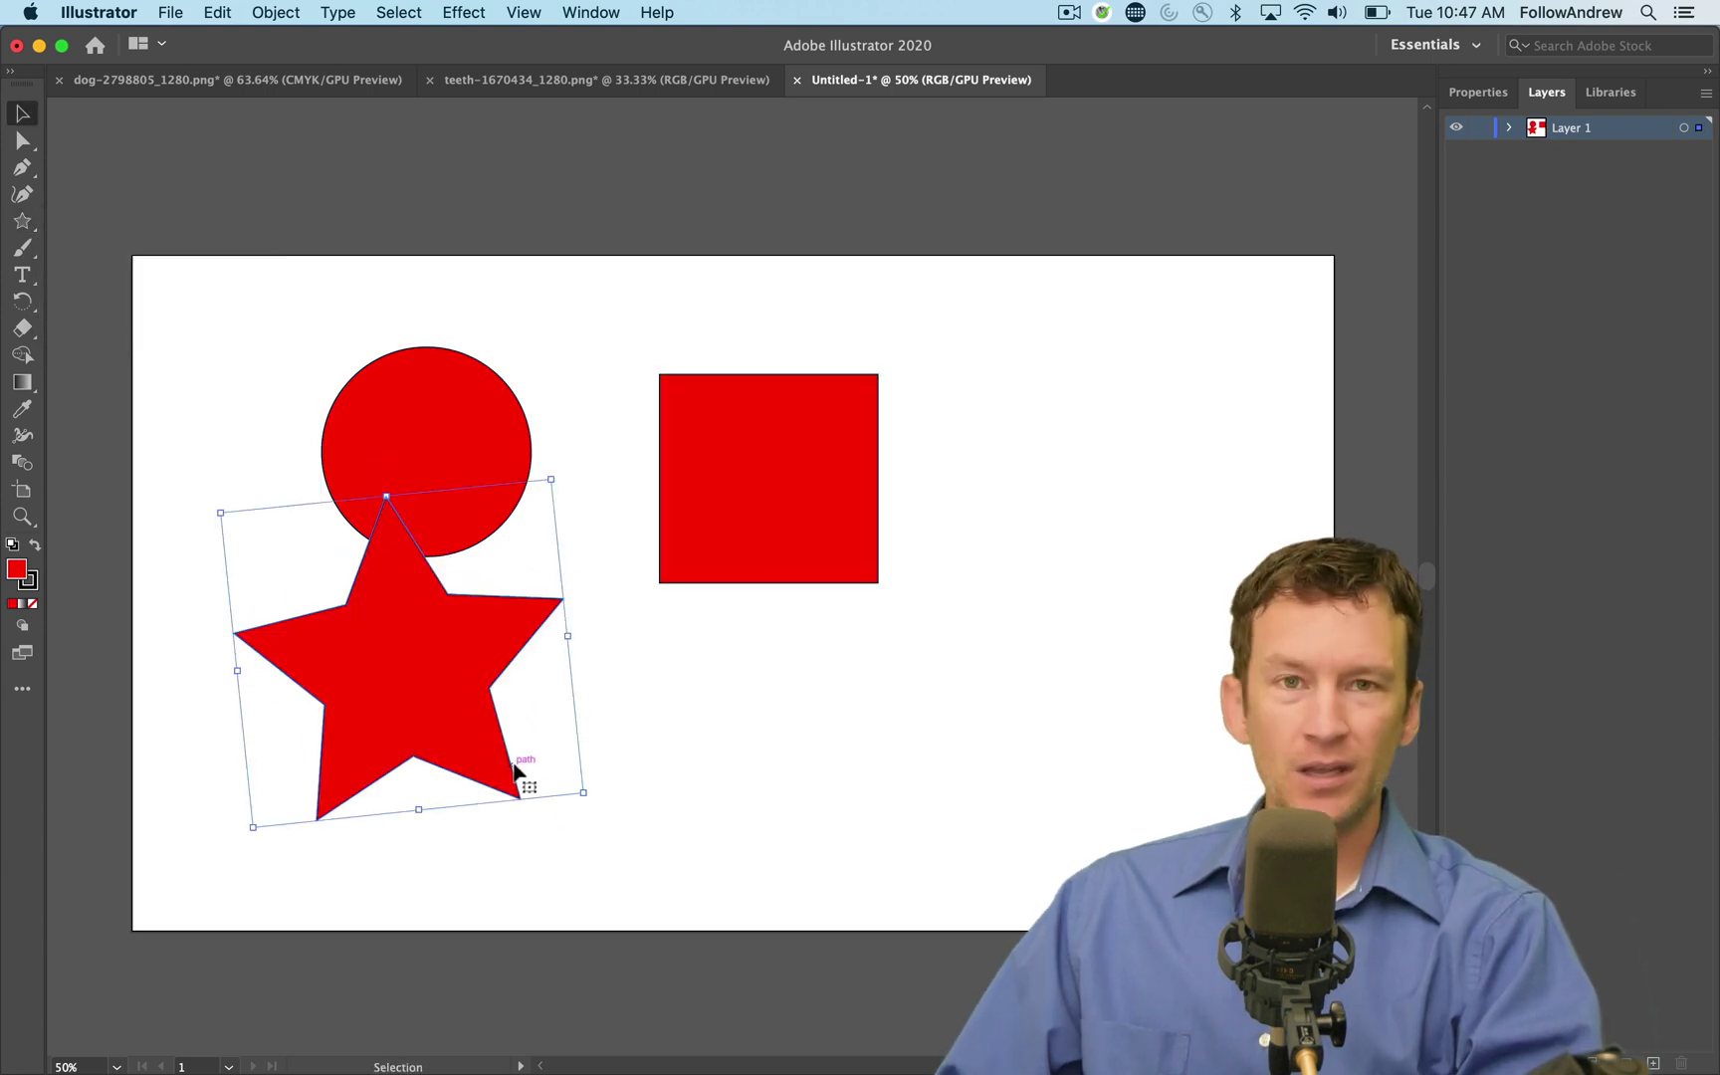
click(637, 753)
click(436, 485)
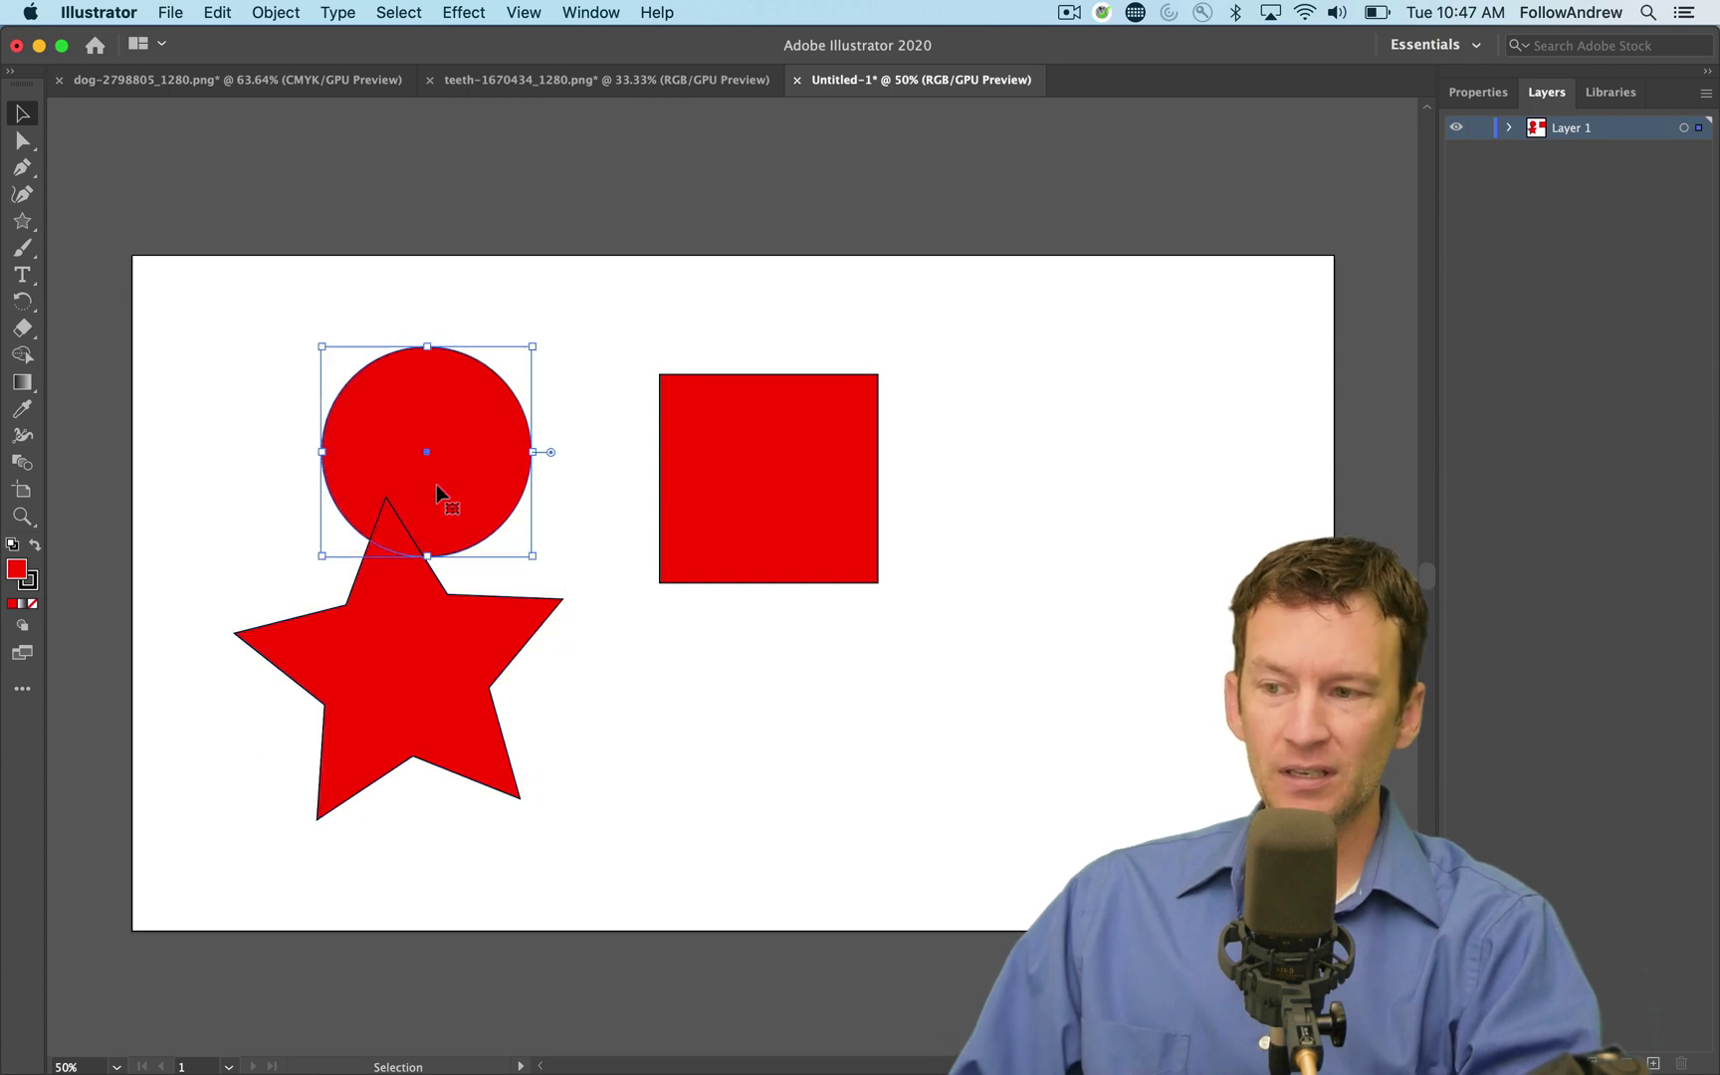
click(738, 562)
drag(529, 622, 790, 720)
drag(764, 570, 894, 501)
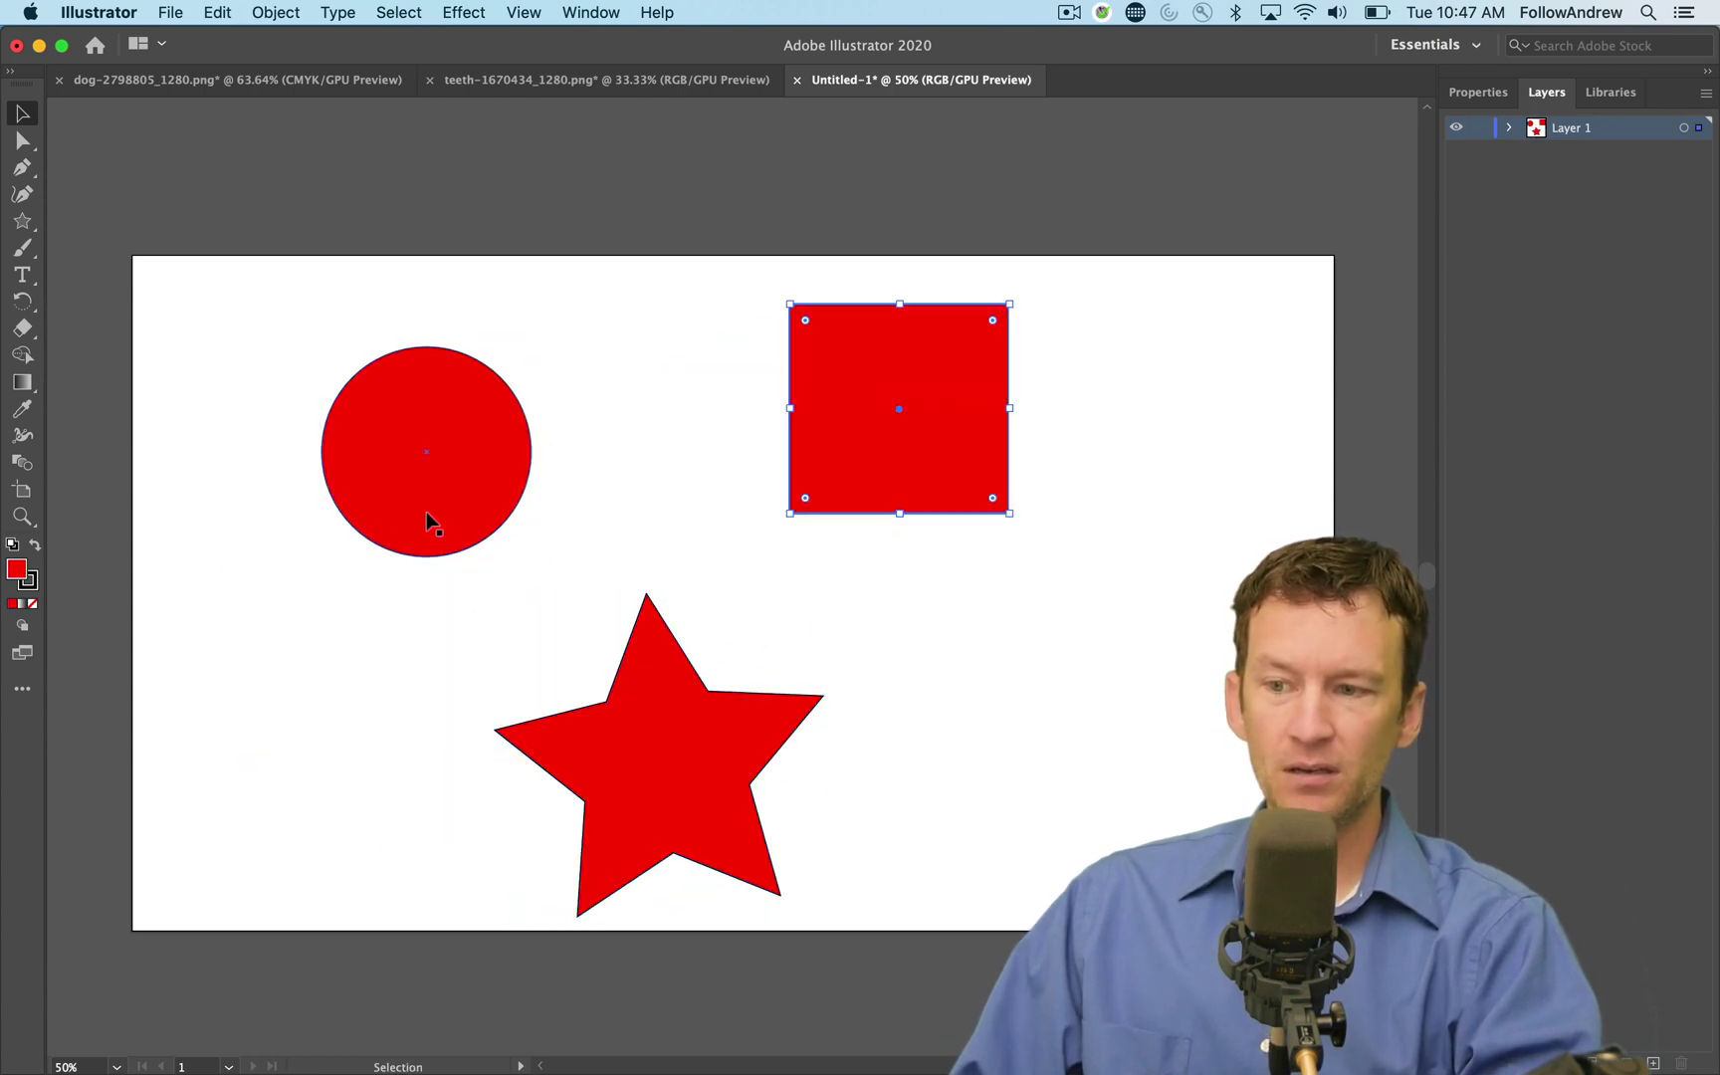
mouse_move(430, 523)
mouse_down()
mouse_move(569, 660)
mouse_move(448, 550)
mouse_up()
drag(626, 725, 596, 646)
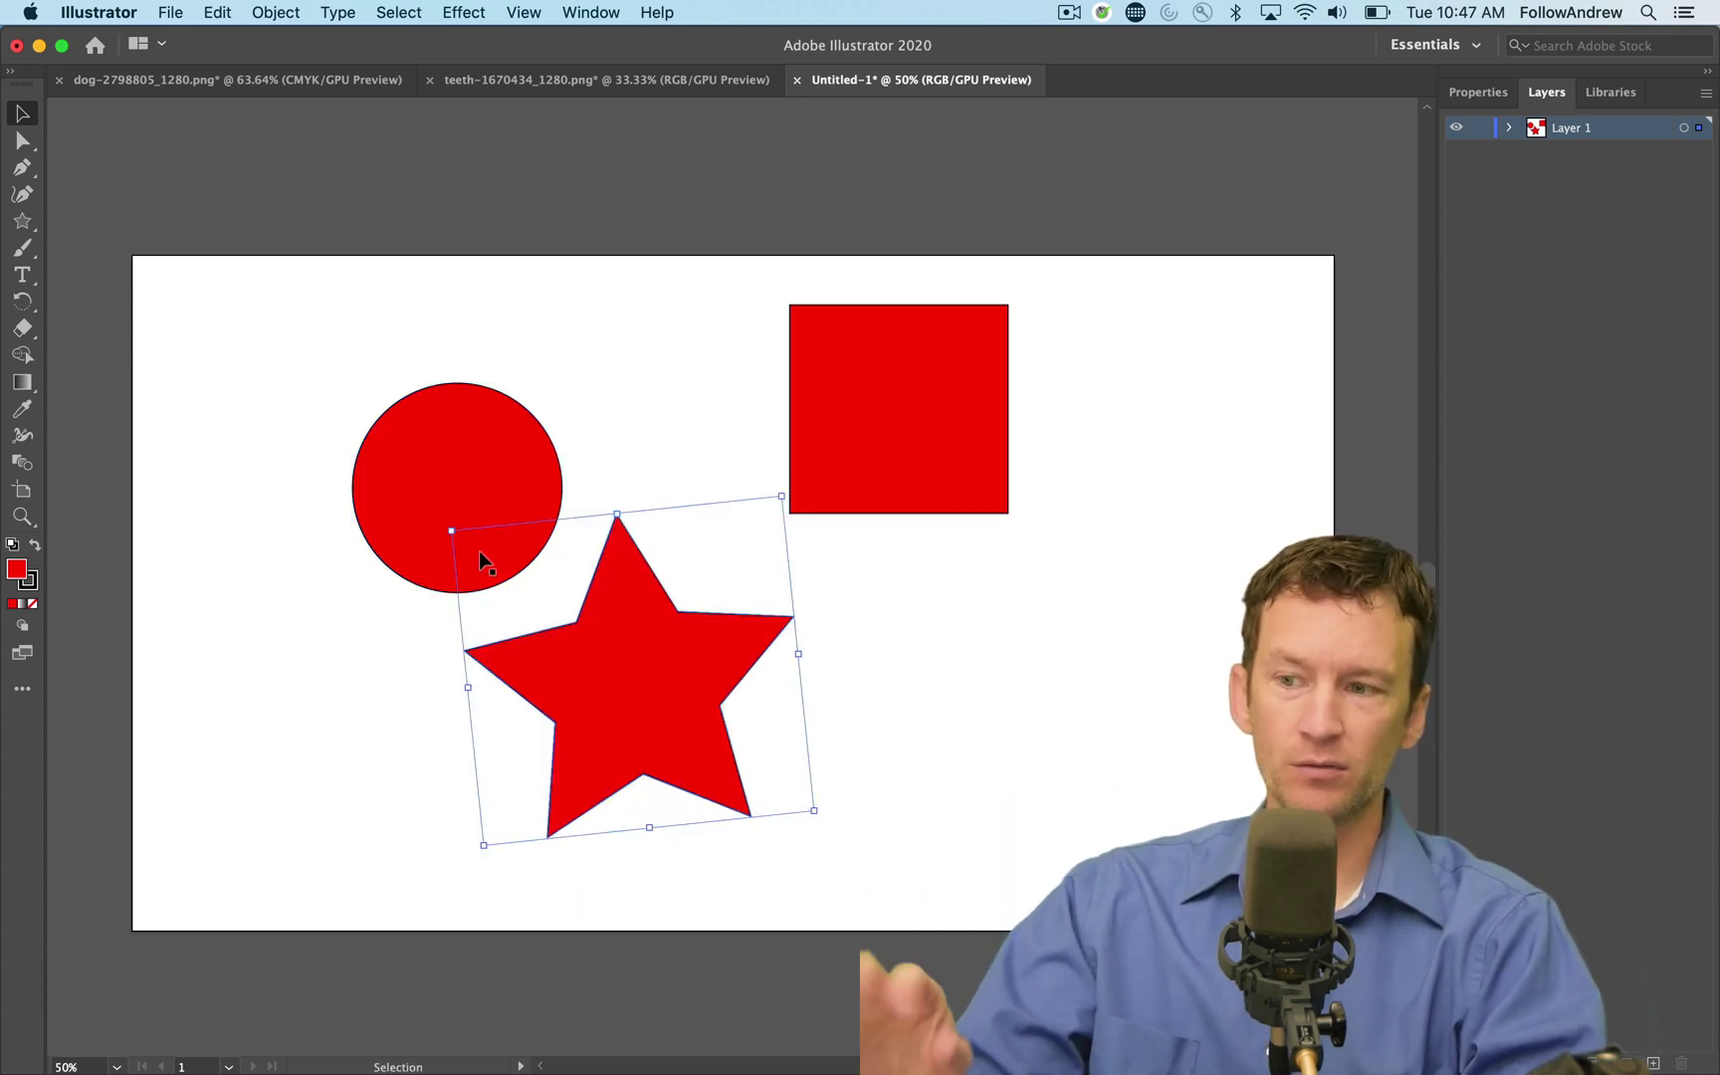
drag(479, 552, 636, 616)
drag(815, 511, 584, 668)
Settle the layout with the square below the circle and the star to their right
drag(641, 642, 965, 537)
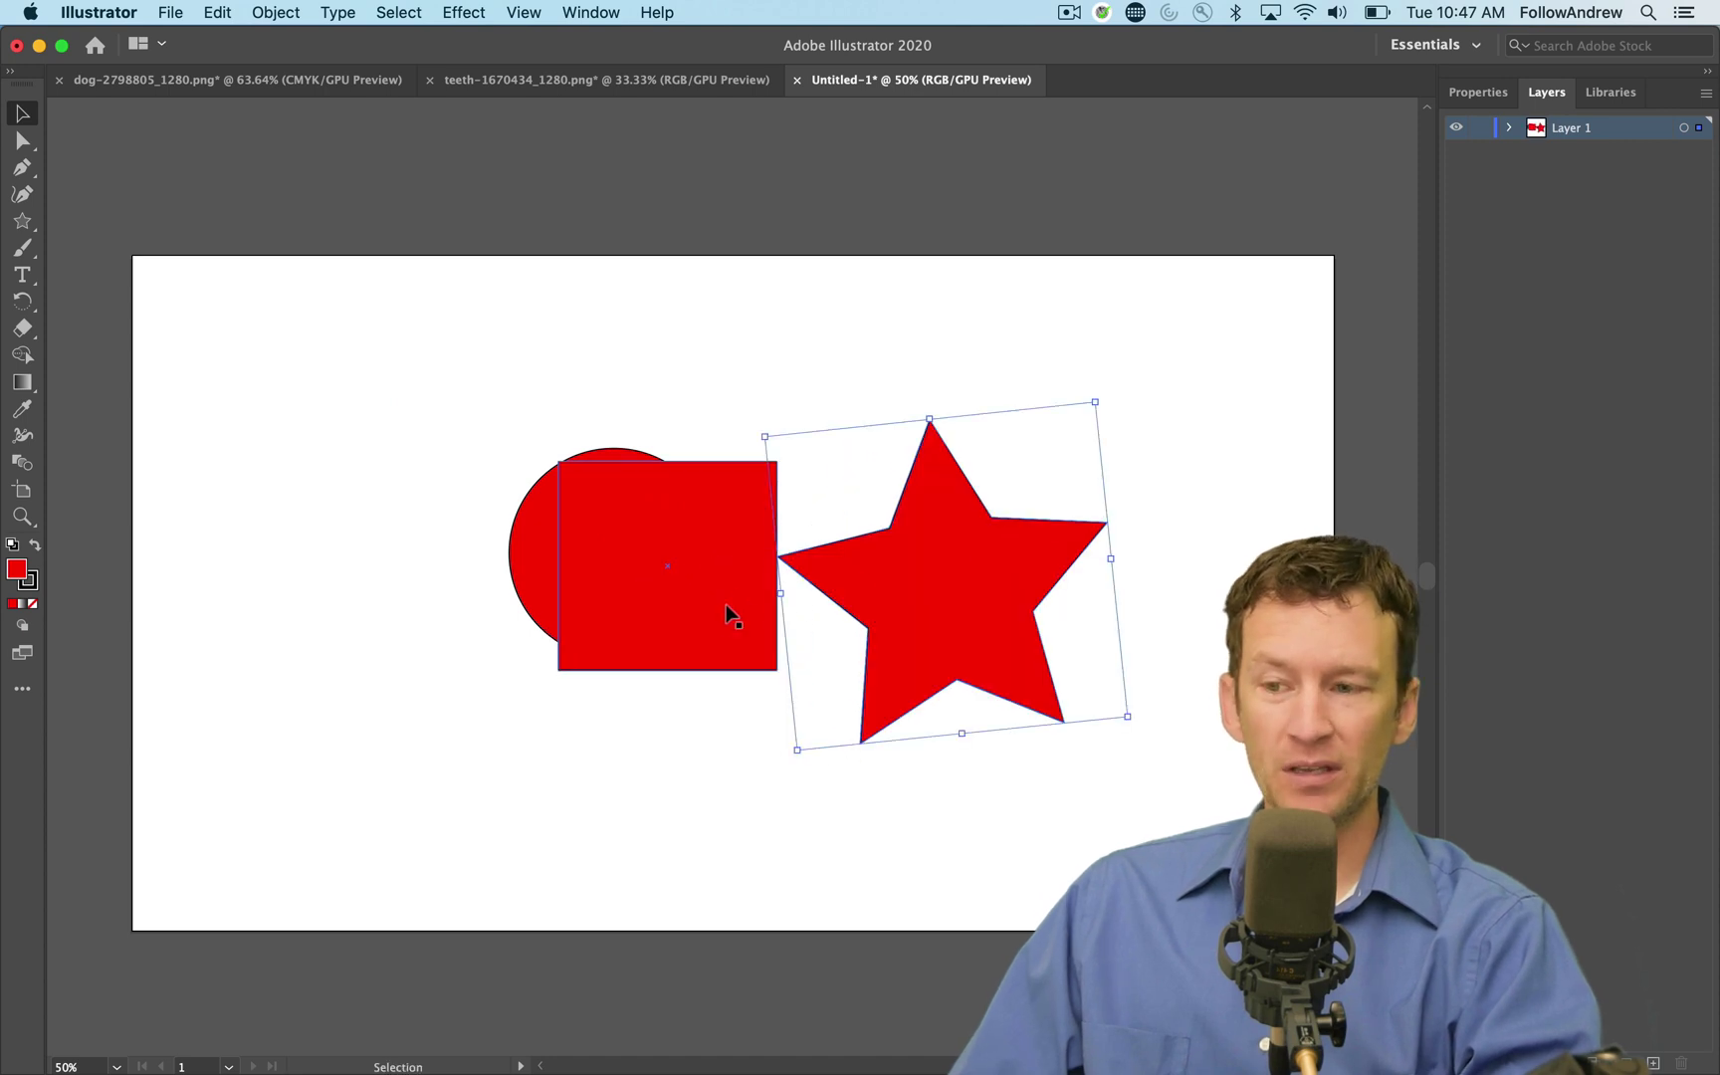
drag(726, 605, 697, 758)
drag(632, 503, 521, 404)
drag(606, 637, 537, 672)
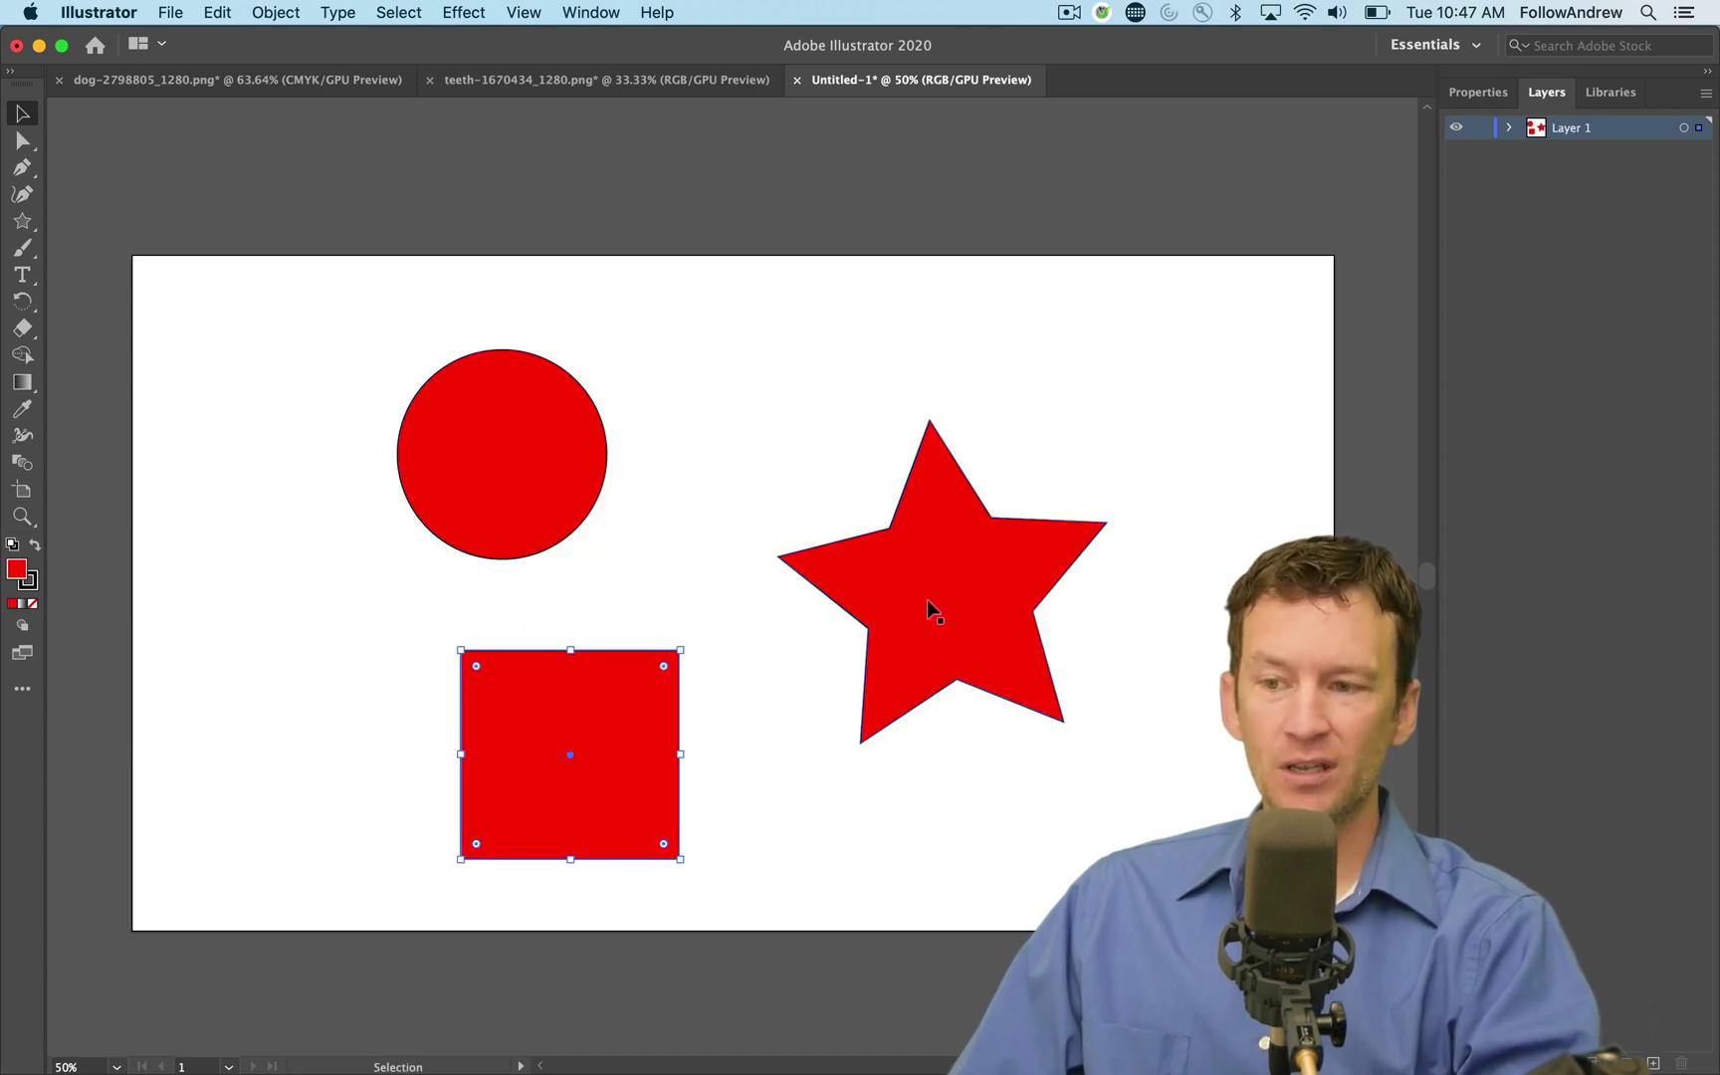
drag(927, 599, 975, 538)
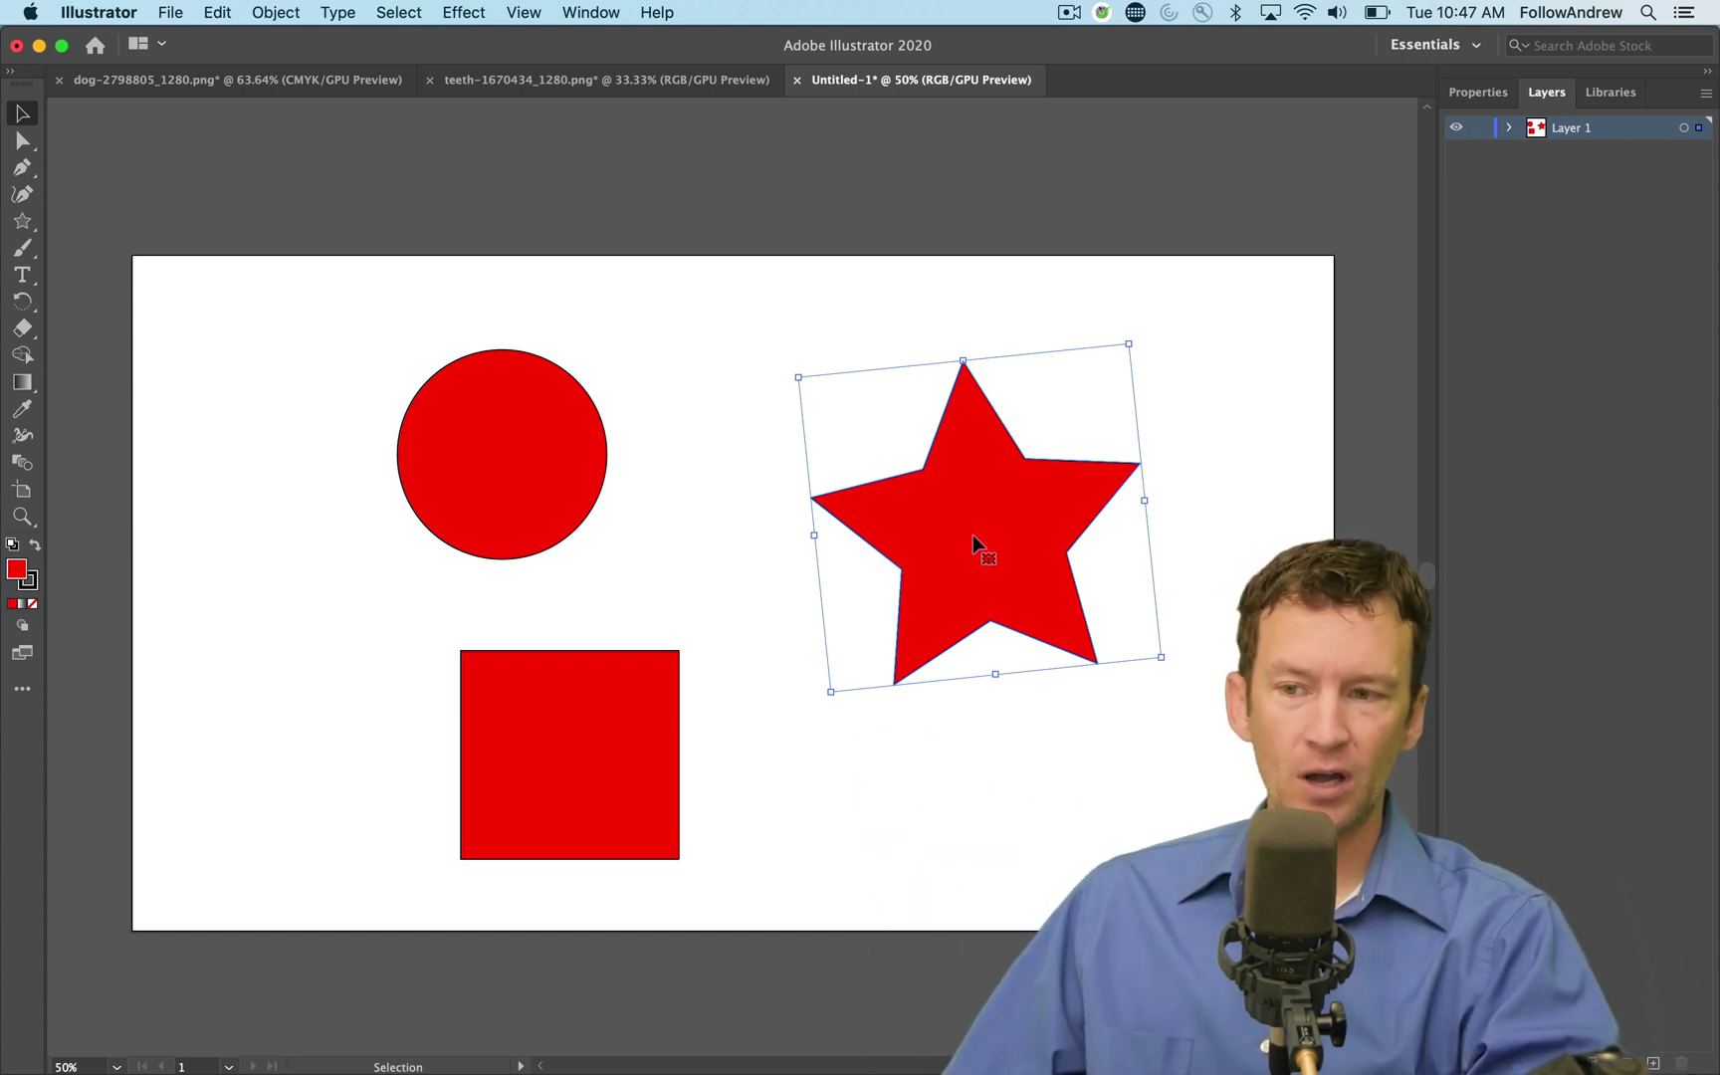
drag(973, 535, 906, 536)
drag(604, 665, 606, 637)
drag(553, 508, 573, 546)
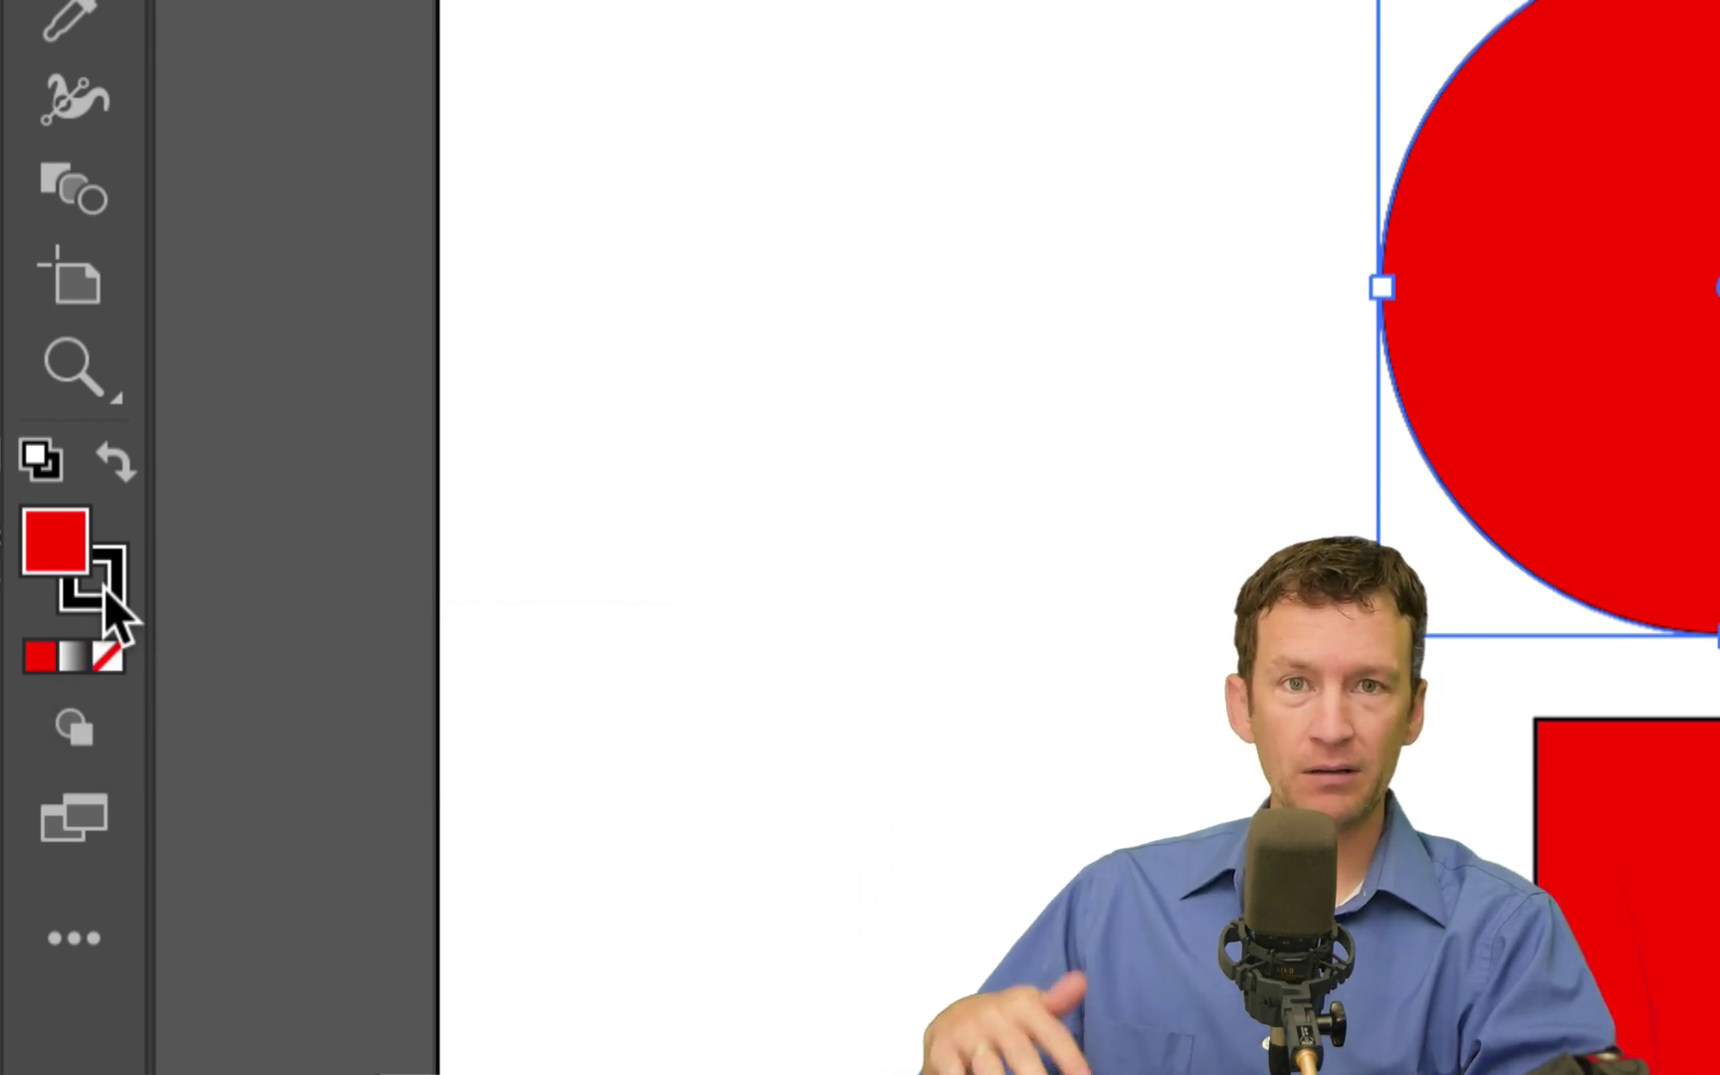
Recolour the circle's fill to bright green 00ff67 in the Color Picker
double_click(57, 544)
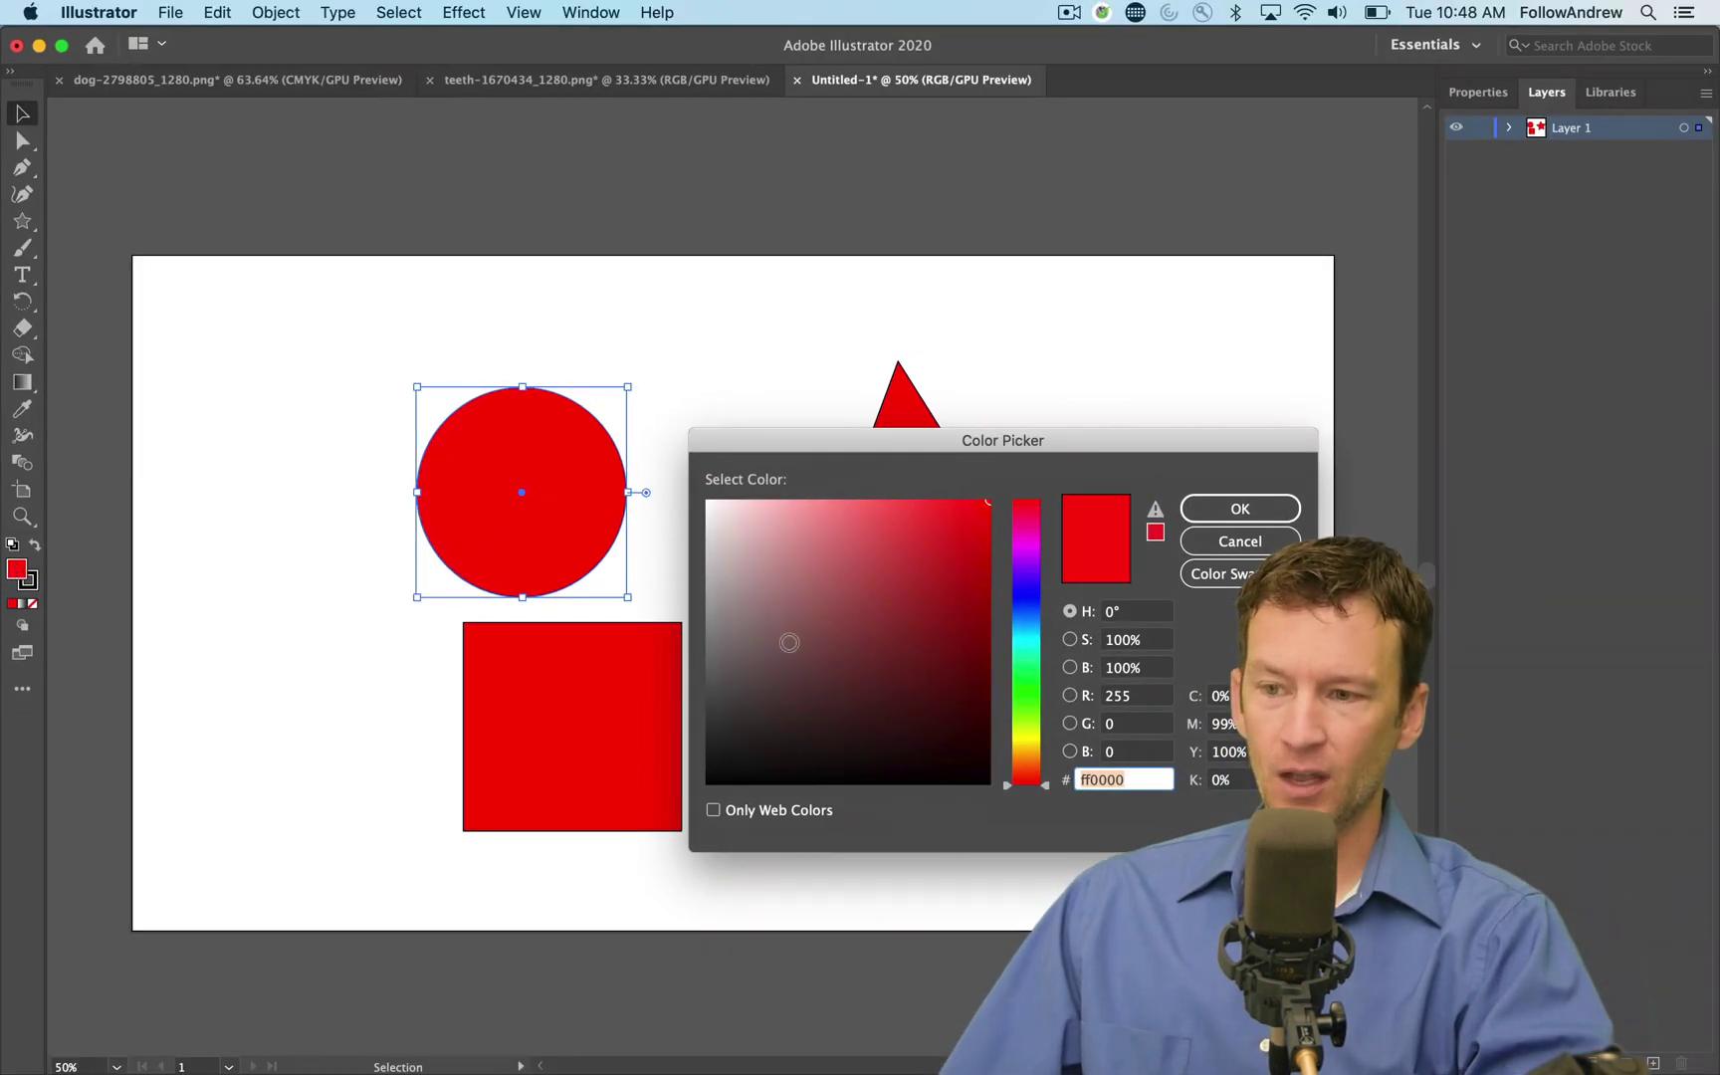
drag(850, 434, 764, 414)
click(937, 665)
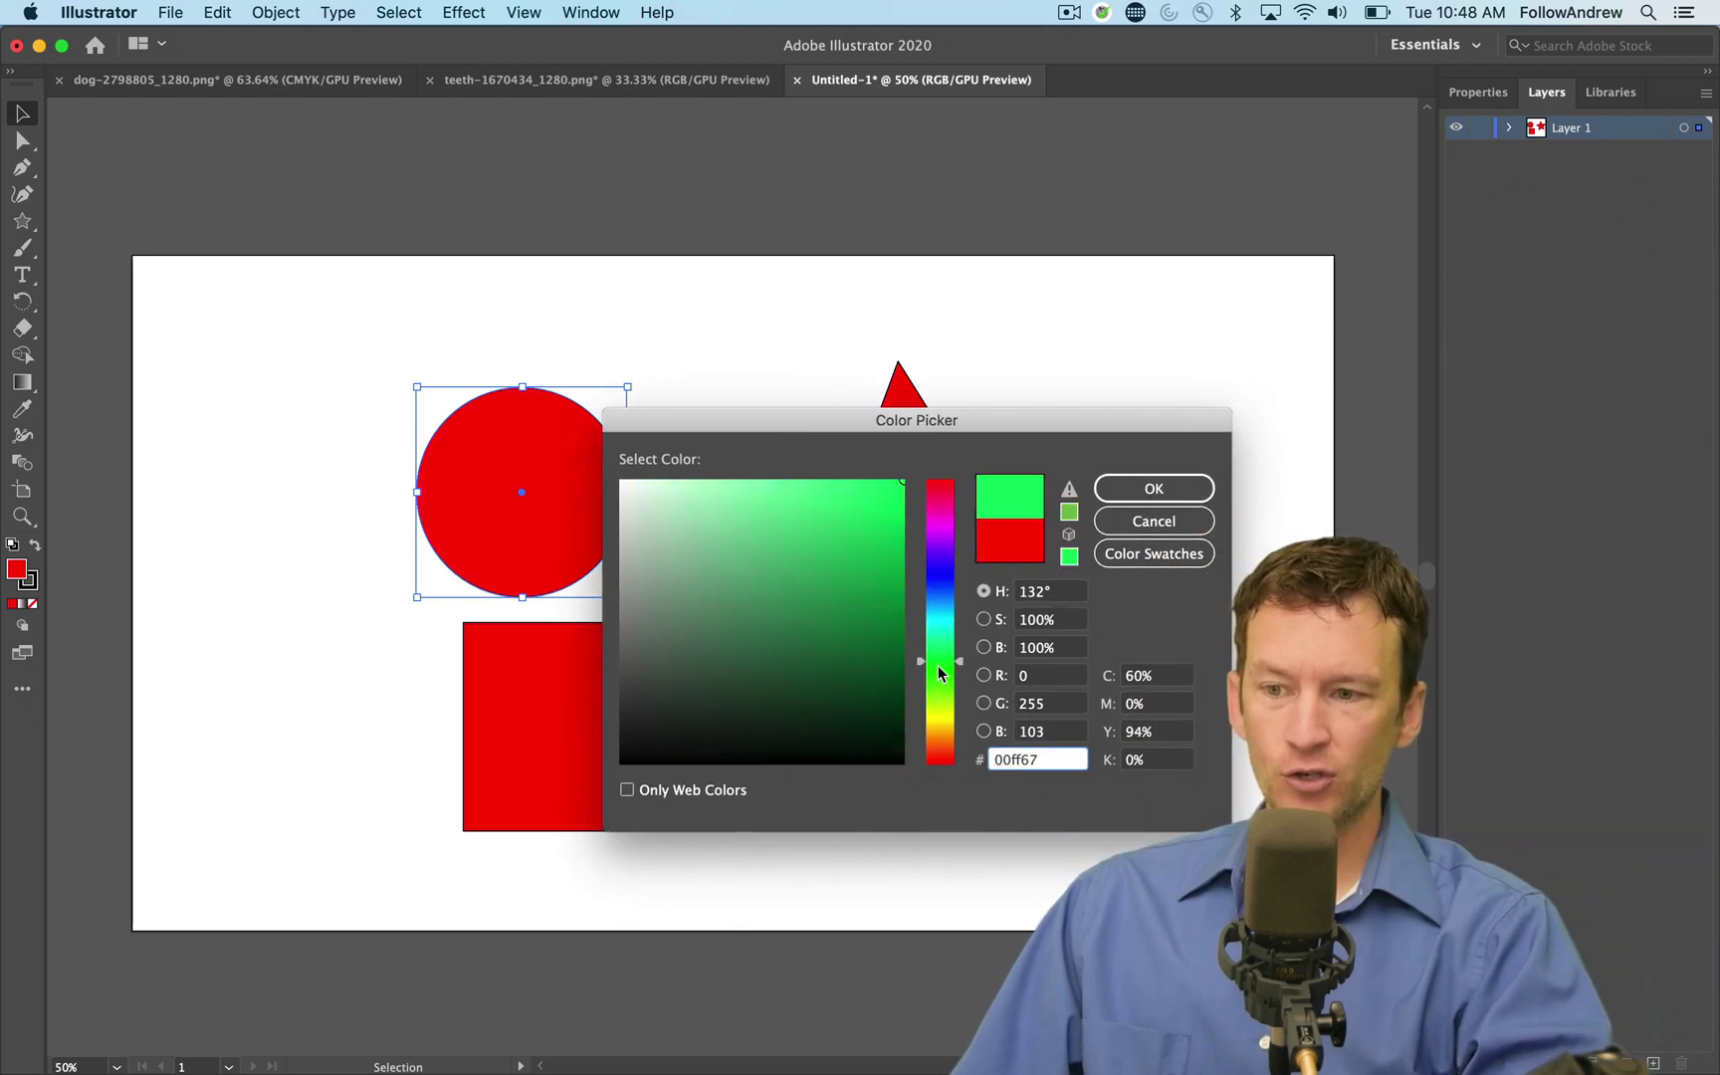
click(876, 526)
click(845, 506)
click(1154, 488)
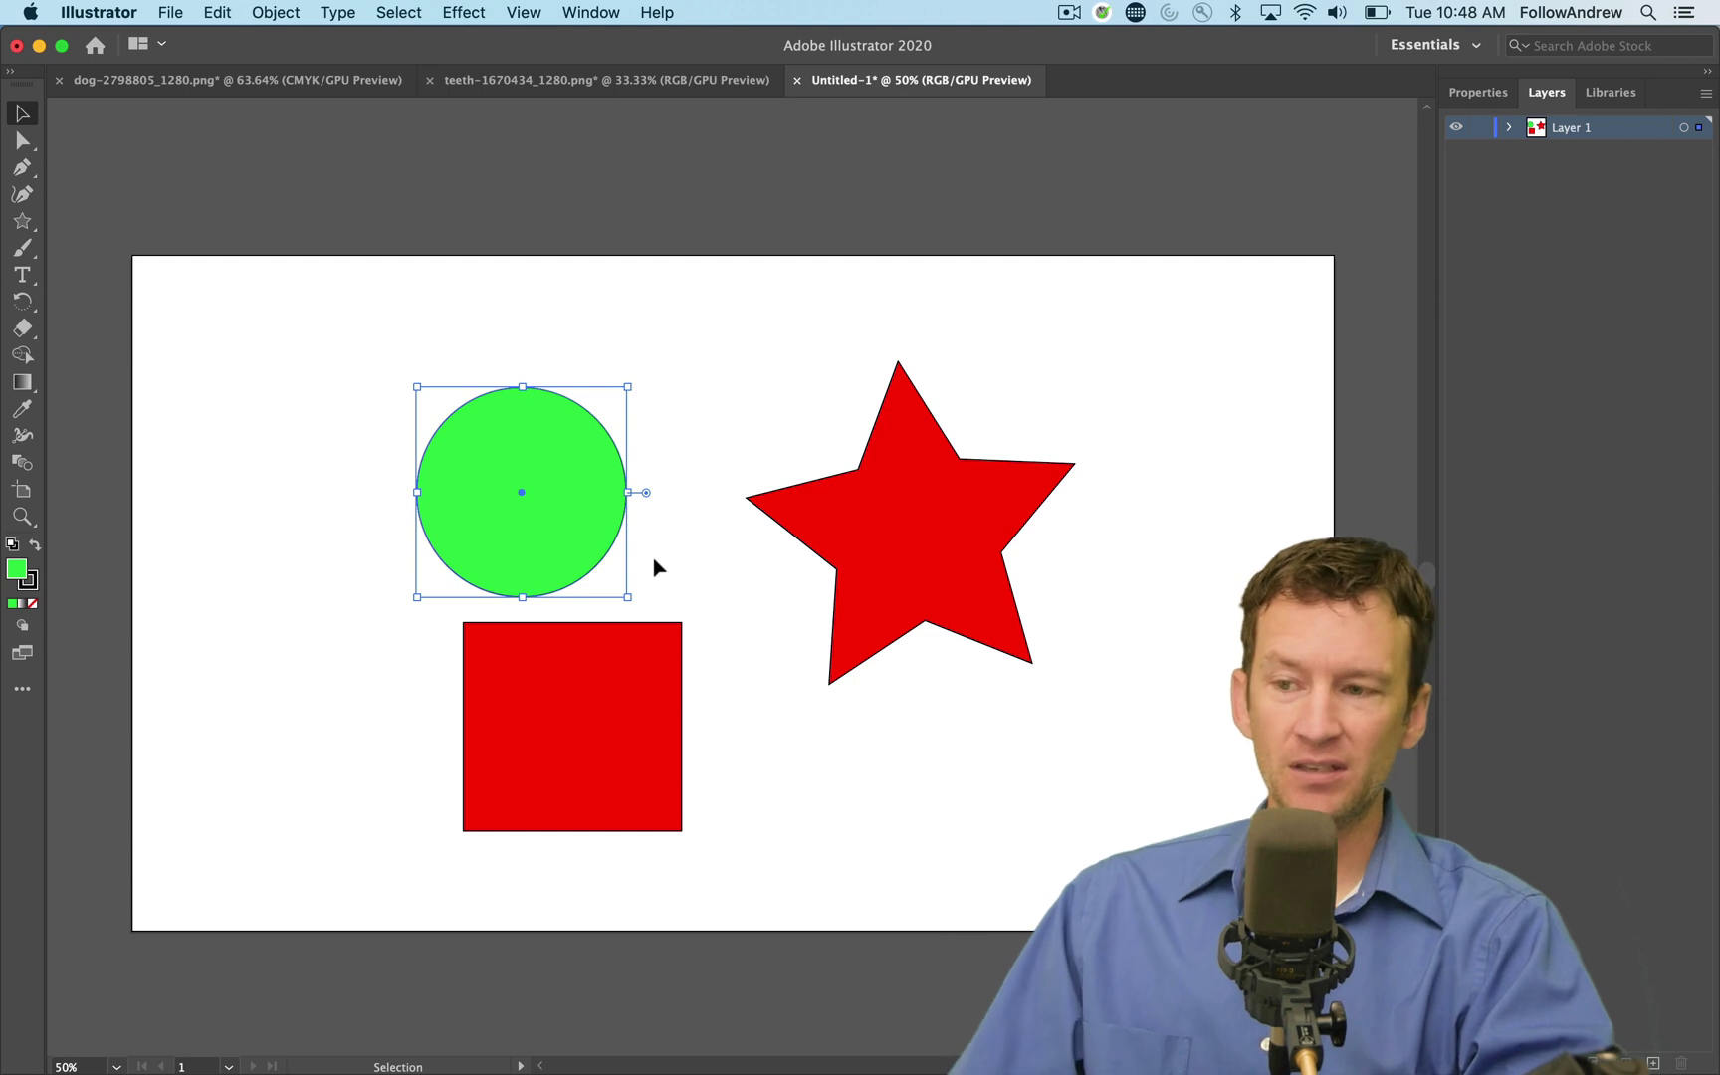
Zoom in closely on the green circle's outline
click(414, 552)
key(z)
drag(441, 545, 502, 560)
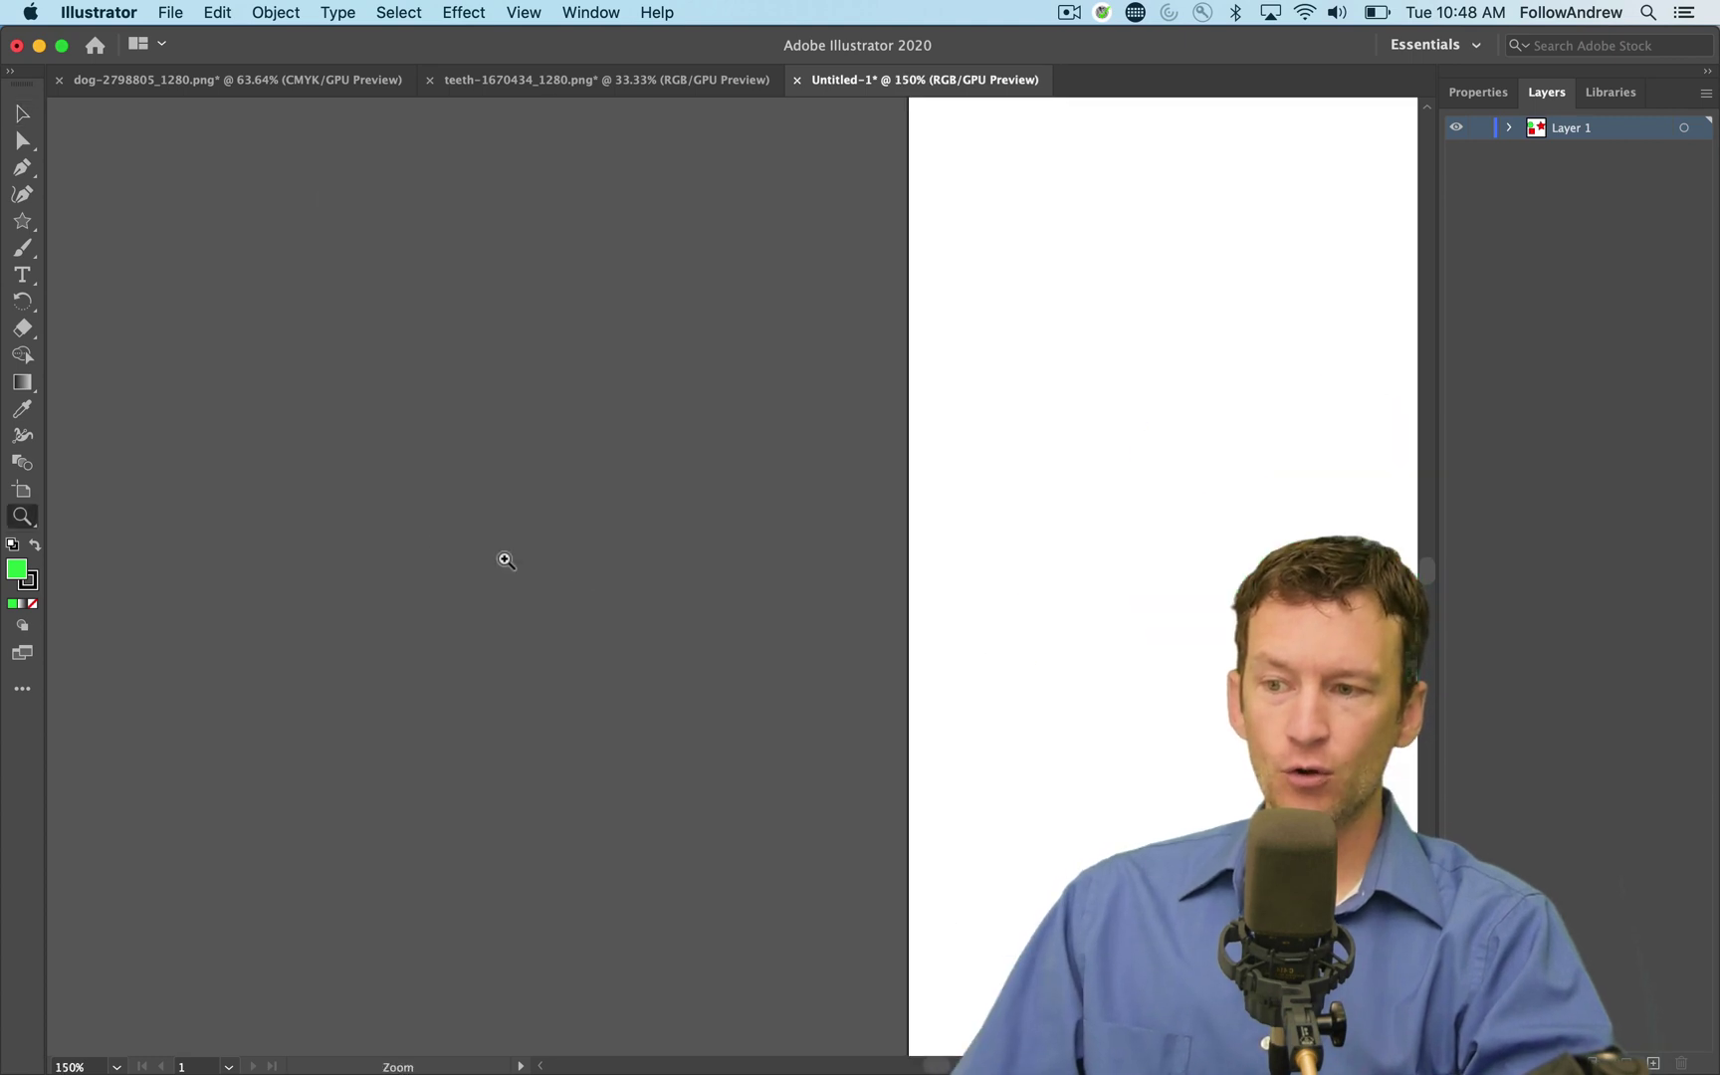
drag(1037, 635, 583, 624)
click(756, 620)
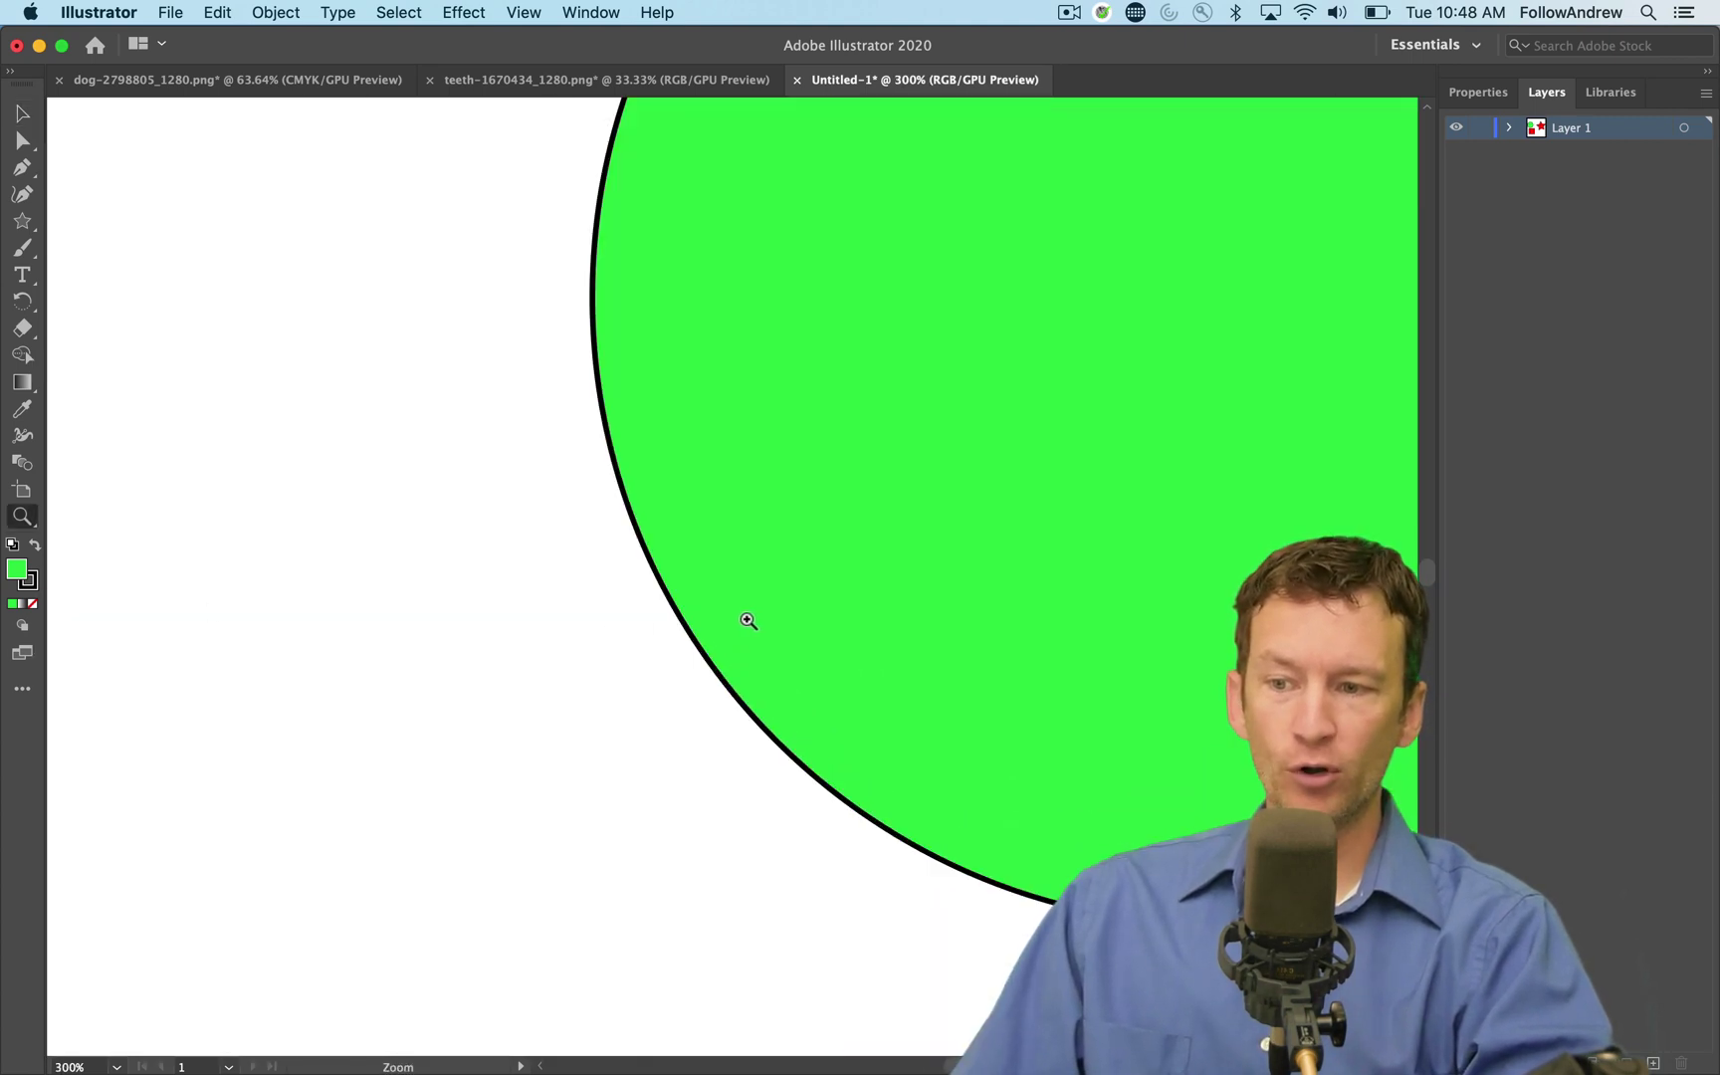
click(749, 618)
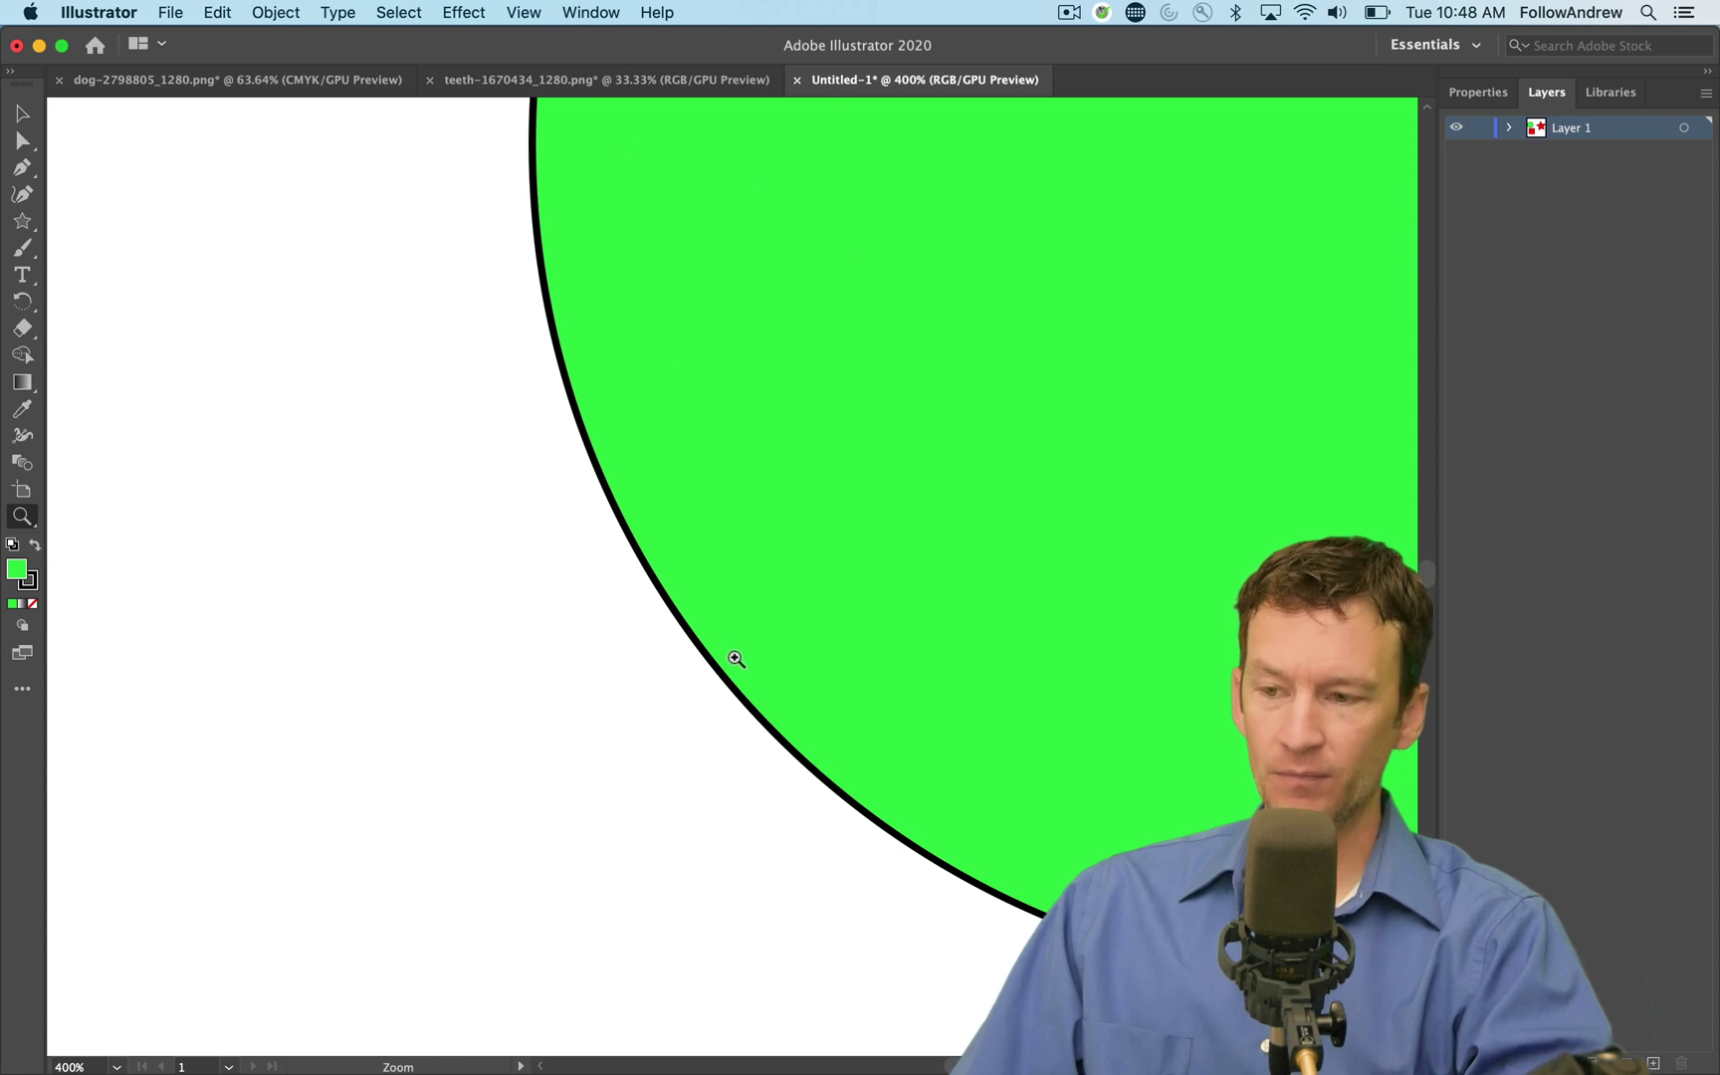
Select the circle and set its stroke colour to blue 1b3bc1 in the Color Picker
click(887, 541)
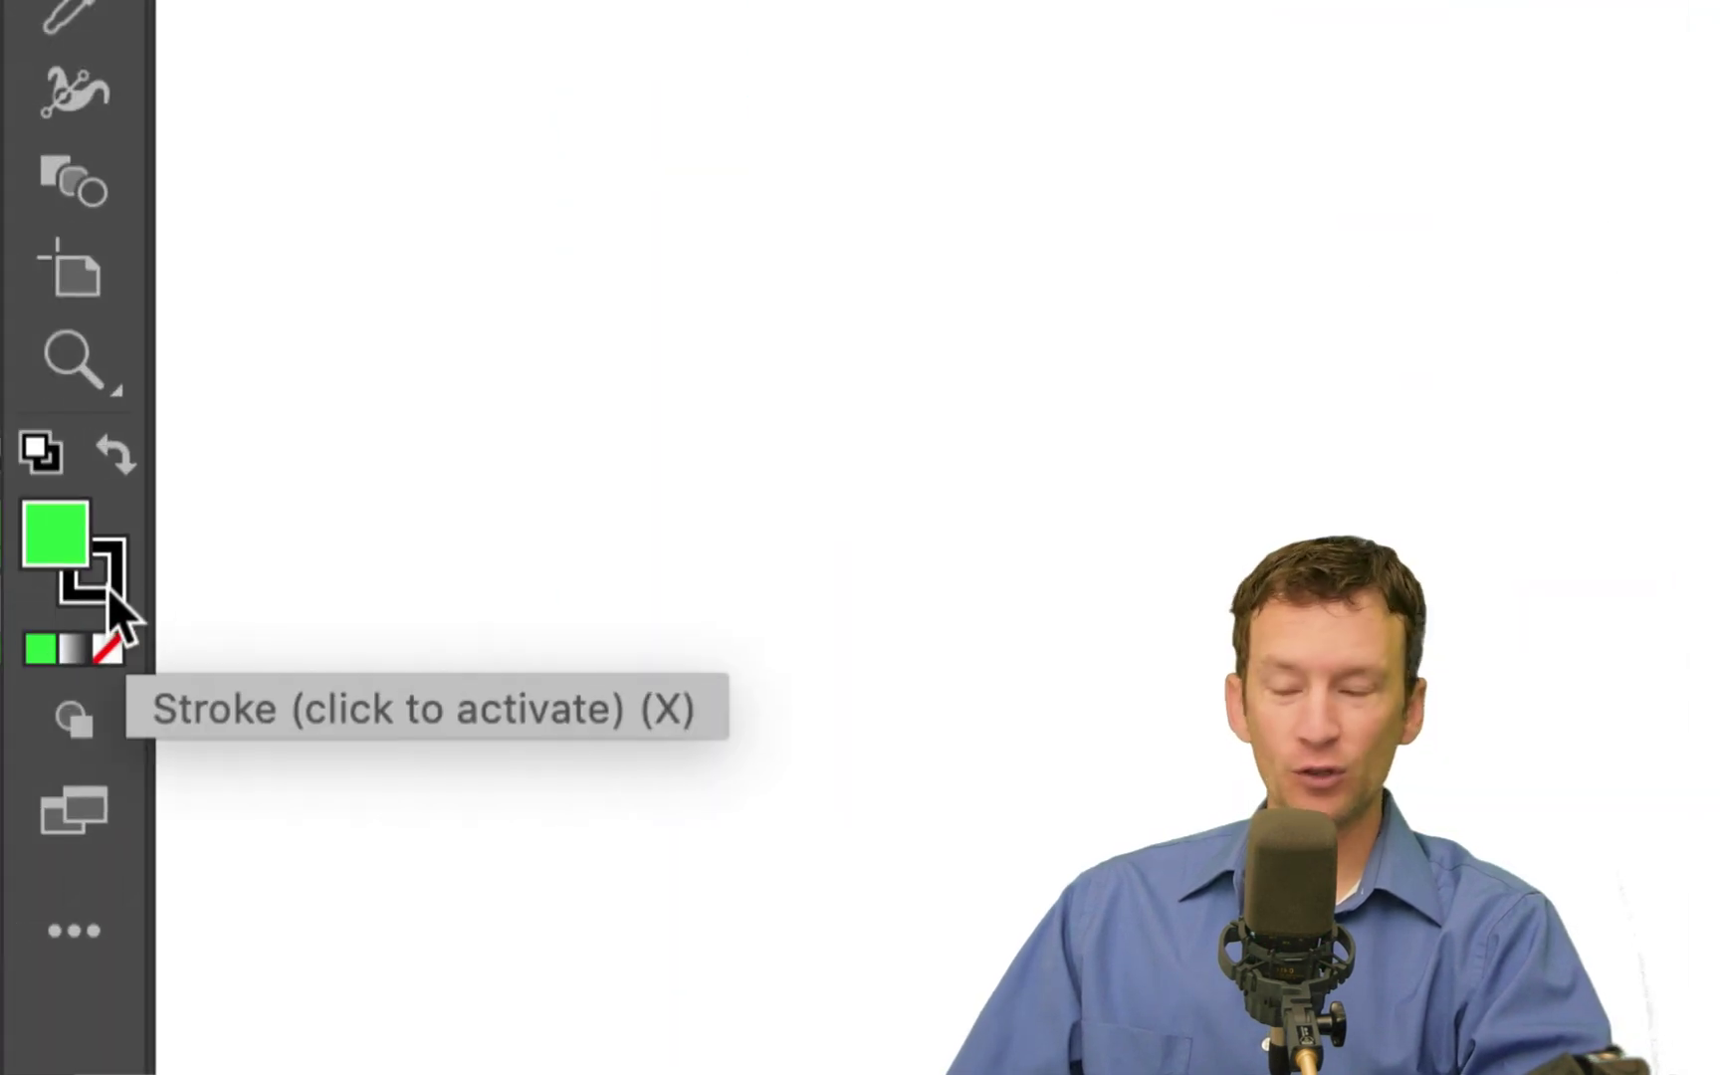
double_click(110, 591)
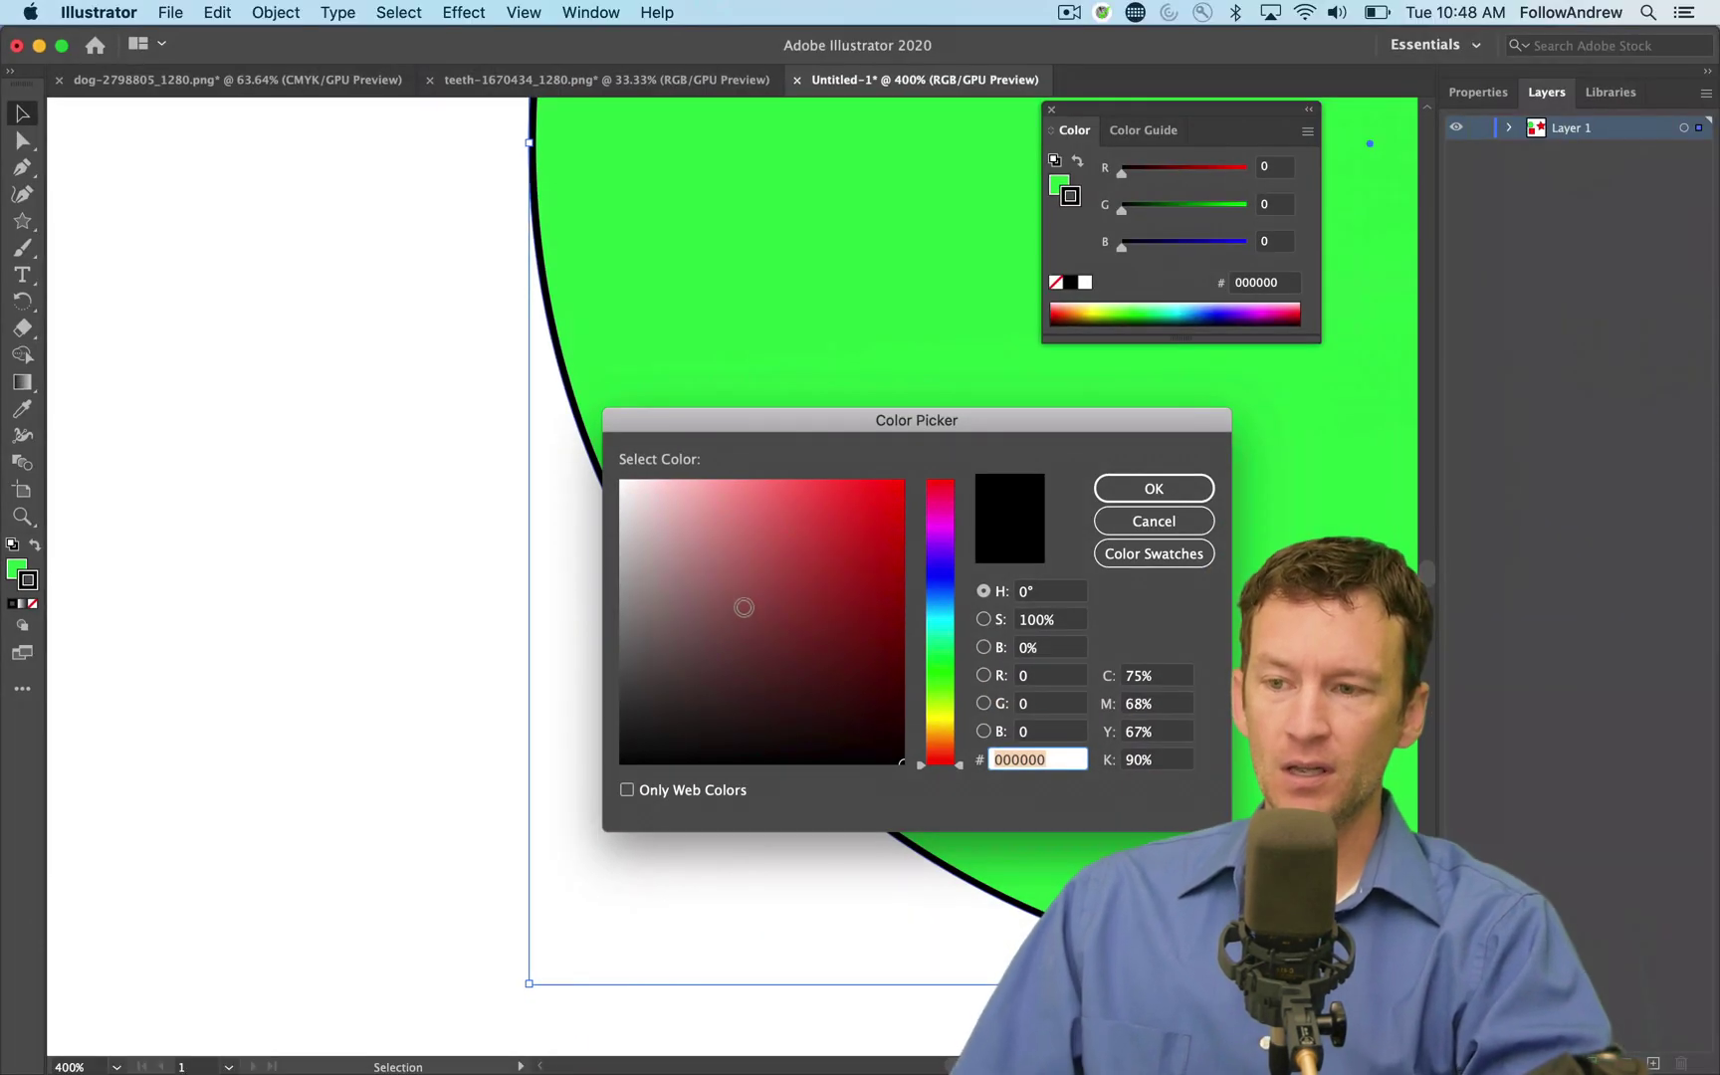
mouse_move(744, 607)
mouse_down()
mouse_move(898, 488)
mouse_move(864, 548)
mouse_up()
drag(939, 667, 947, 587)
Confirm the blue outline, then change the circle's stroke to bright orange ff8500
click(1153, 488)
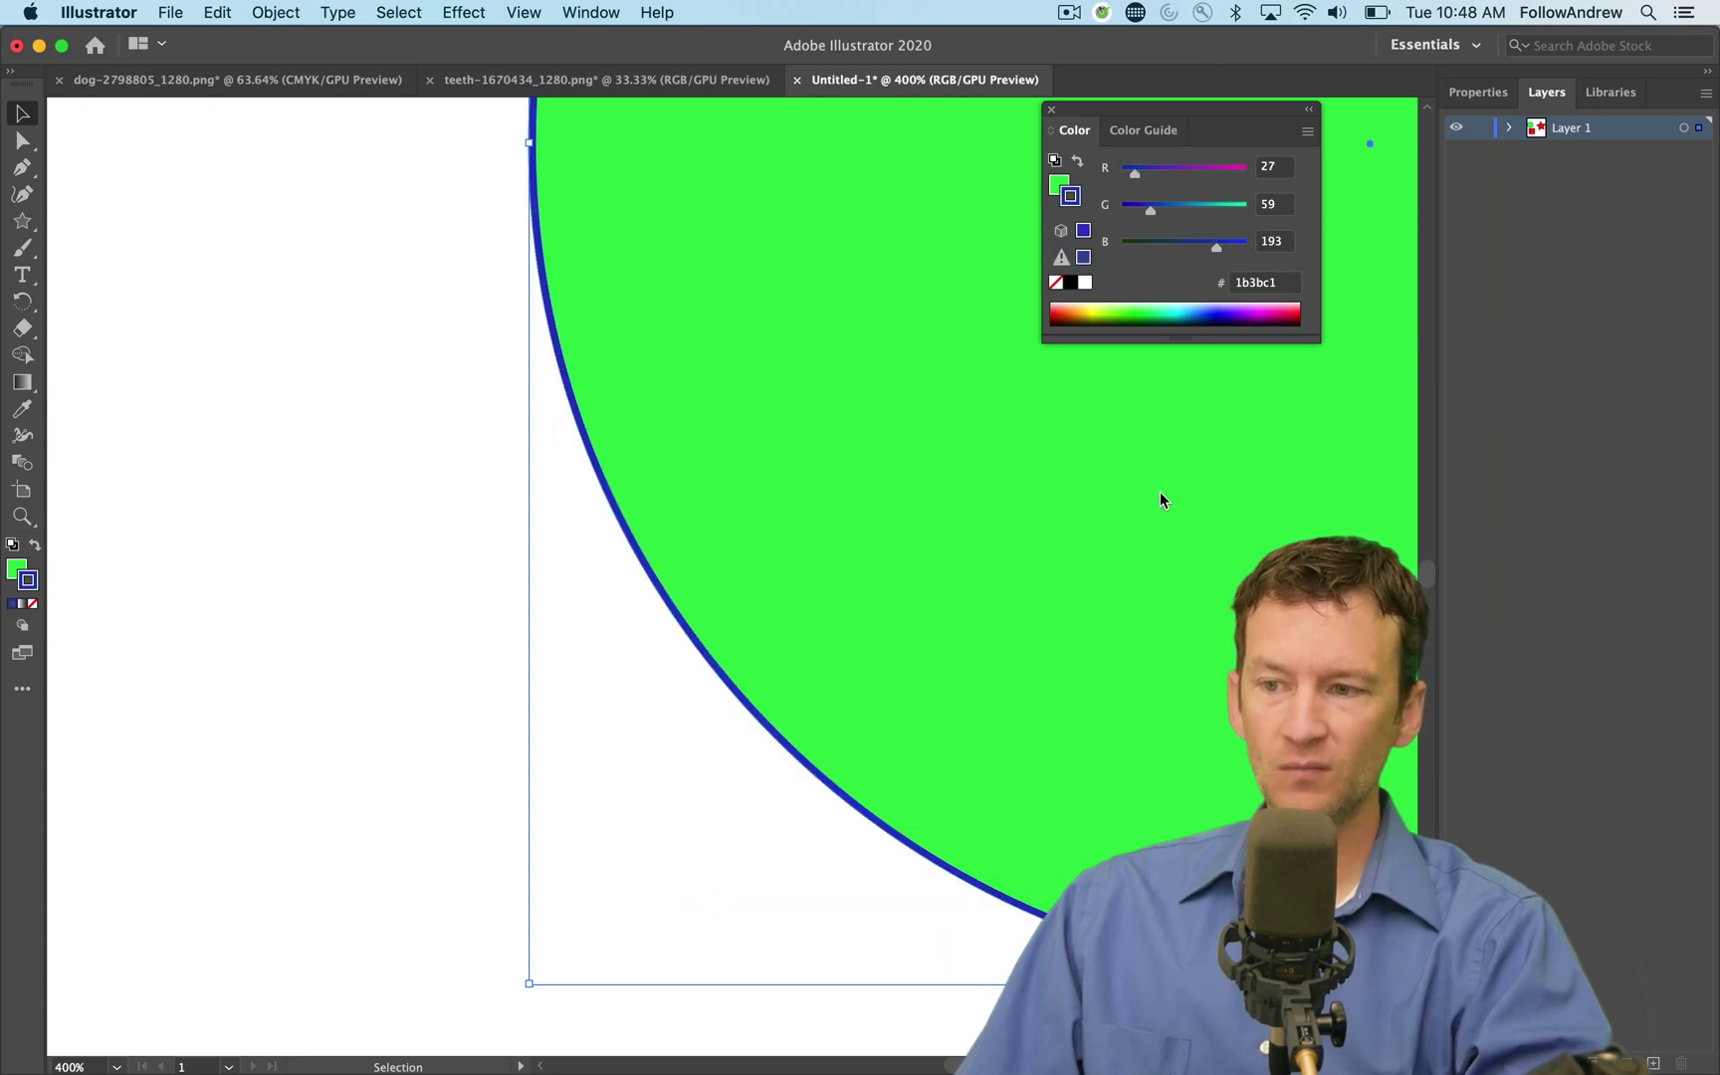
click(630, 537)
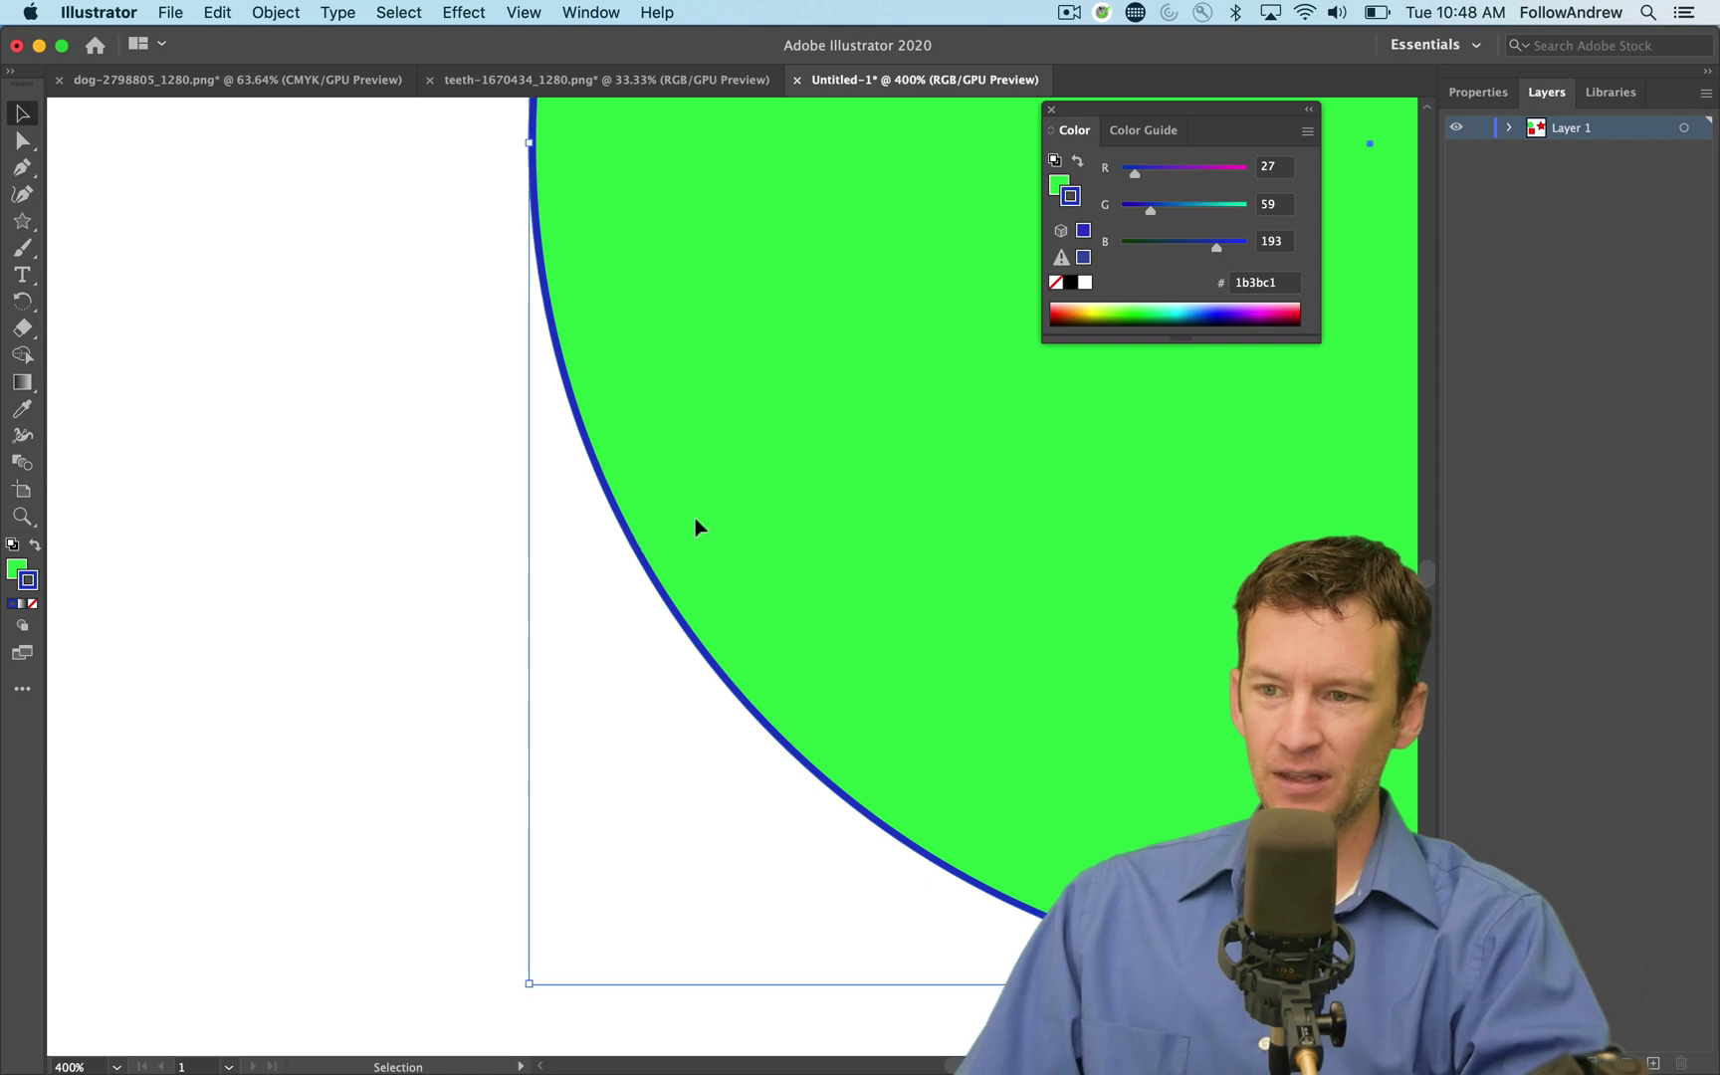
double_click(30, 580)
click(931, 650)
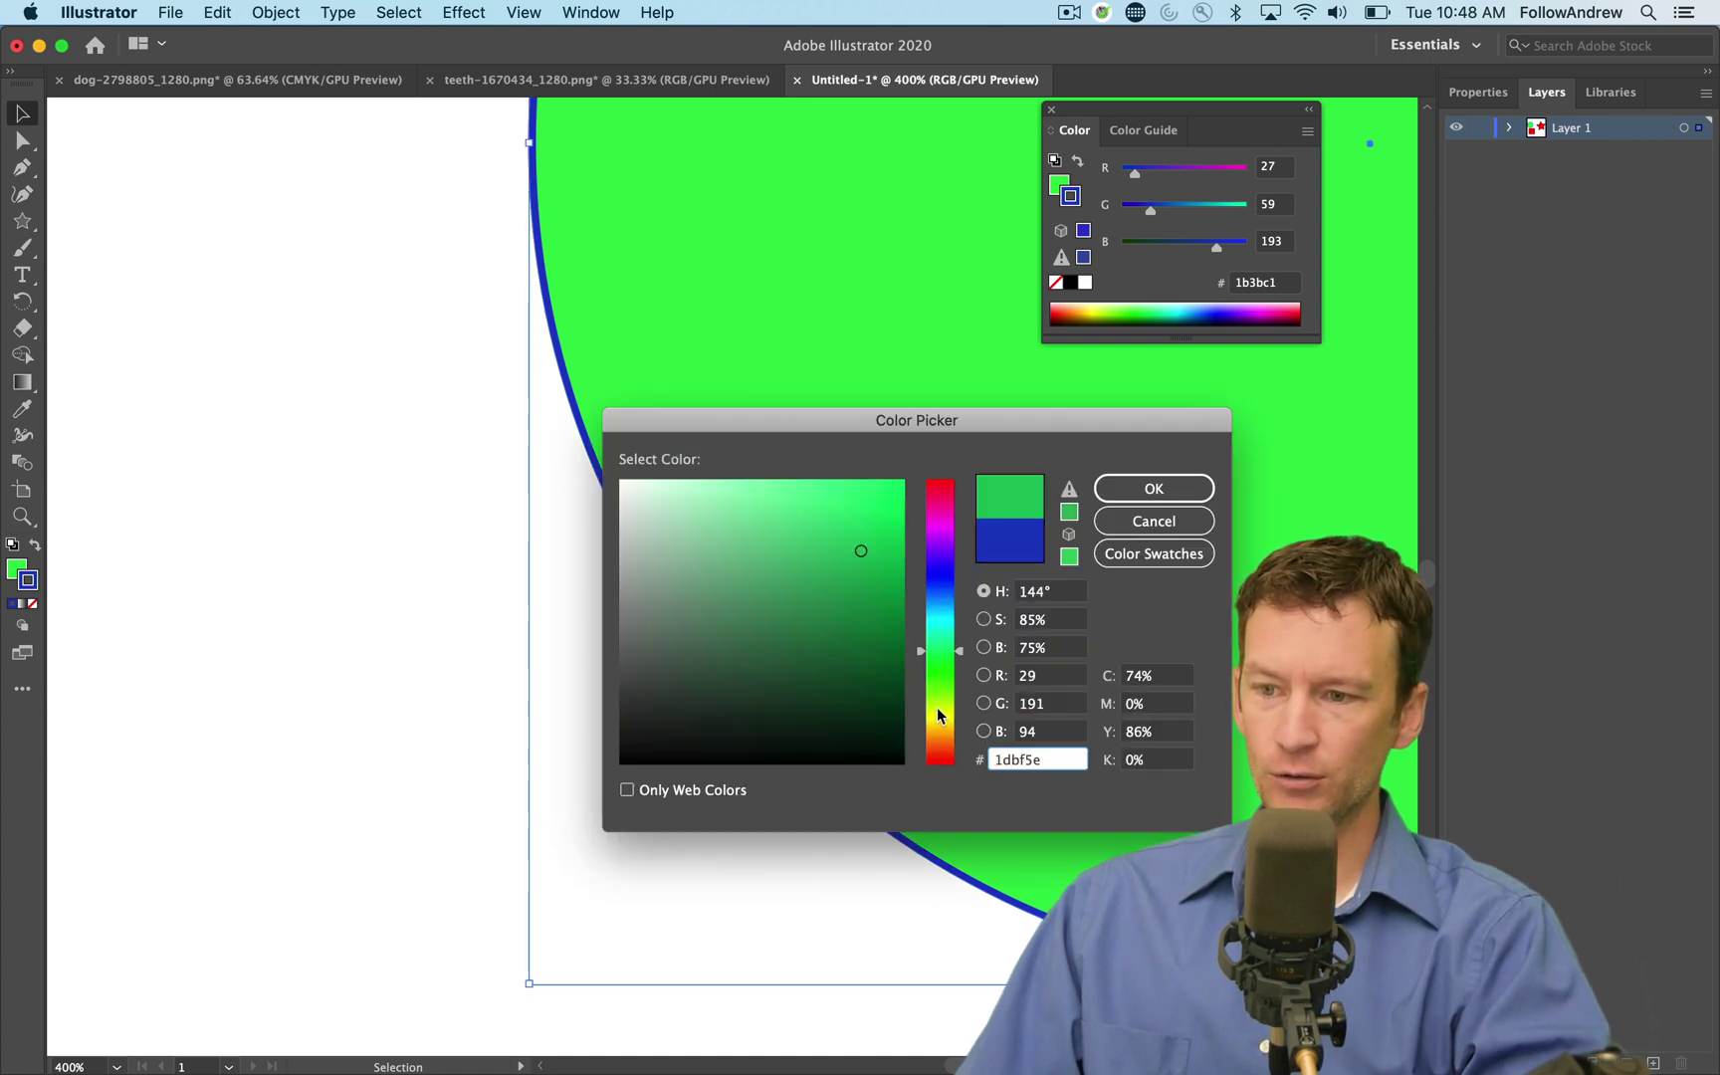
drag(937, 709, 936, 740)
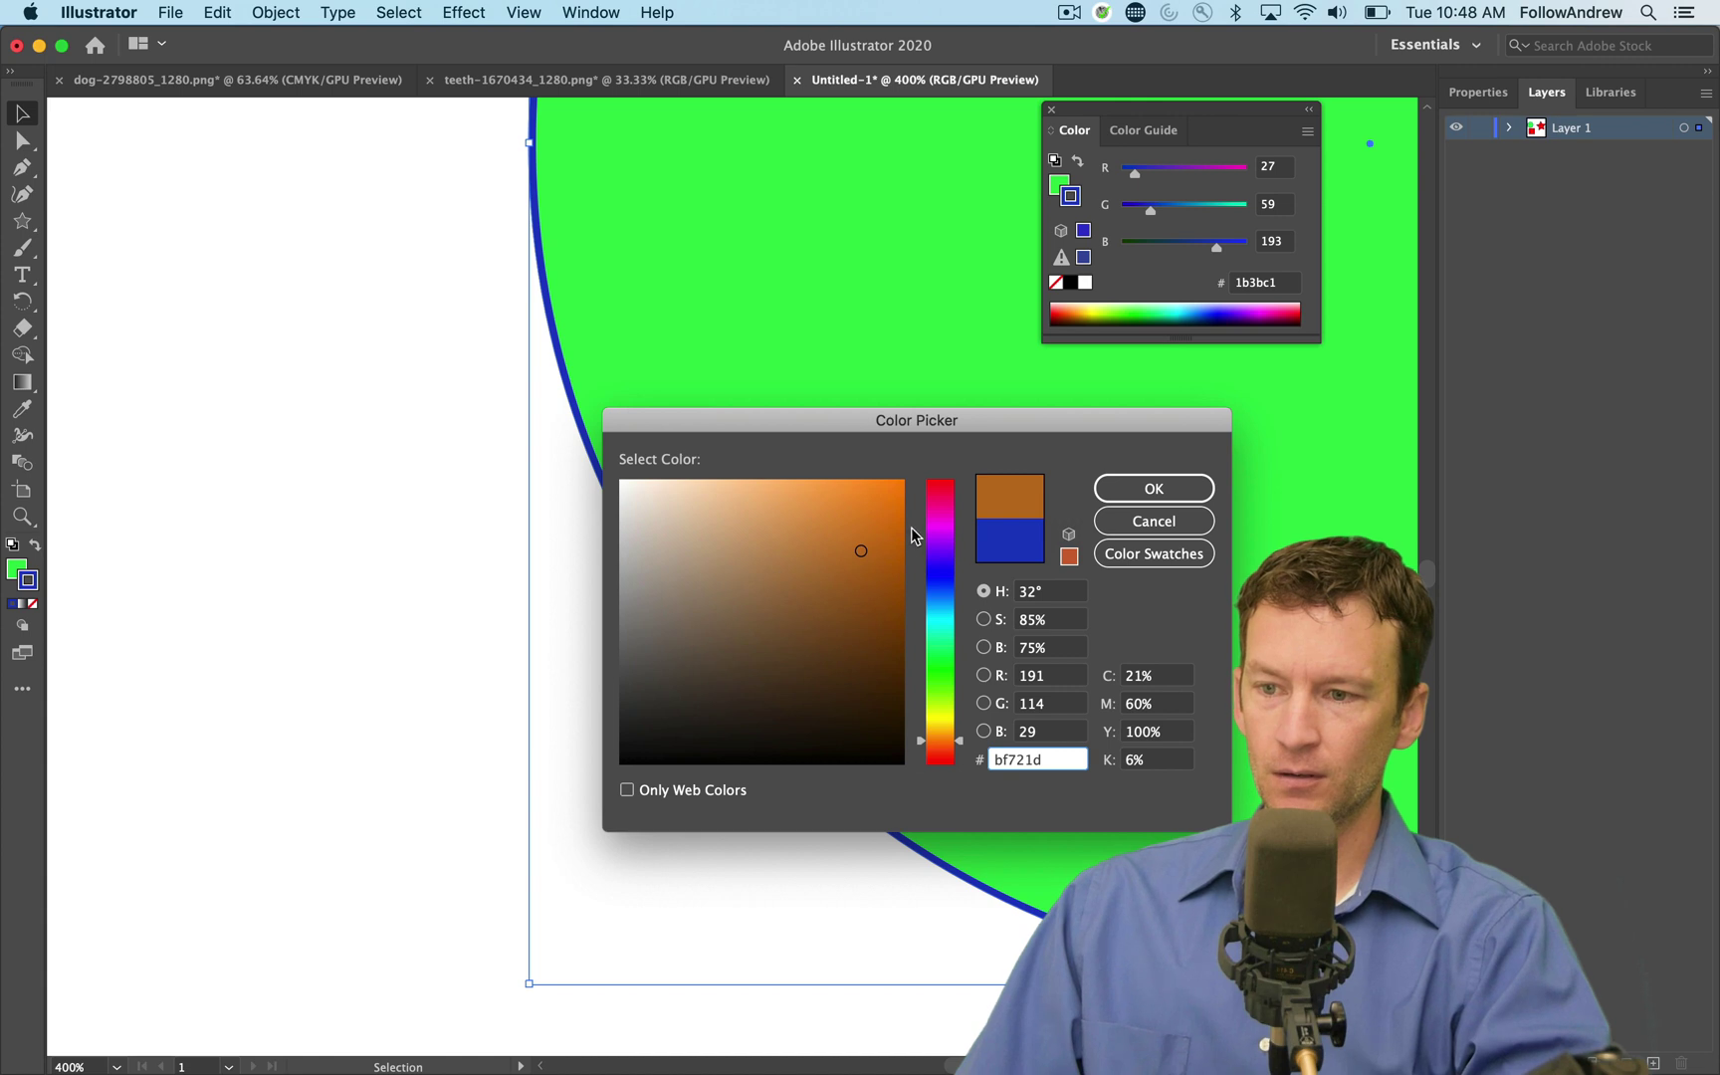
click(902, 483)
click(1153, 487)
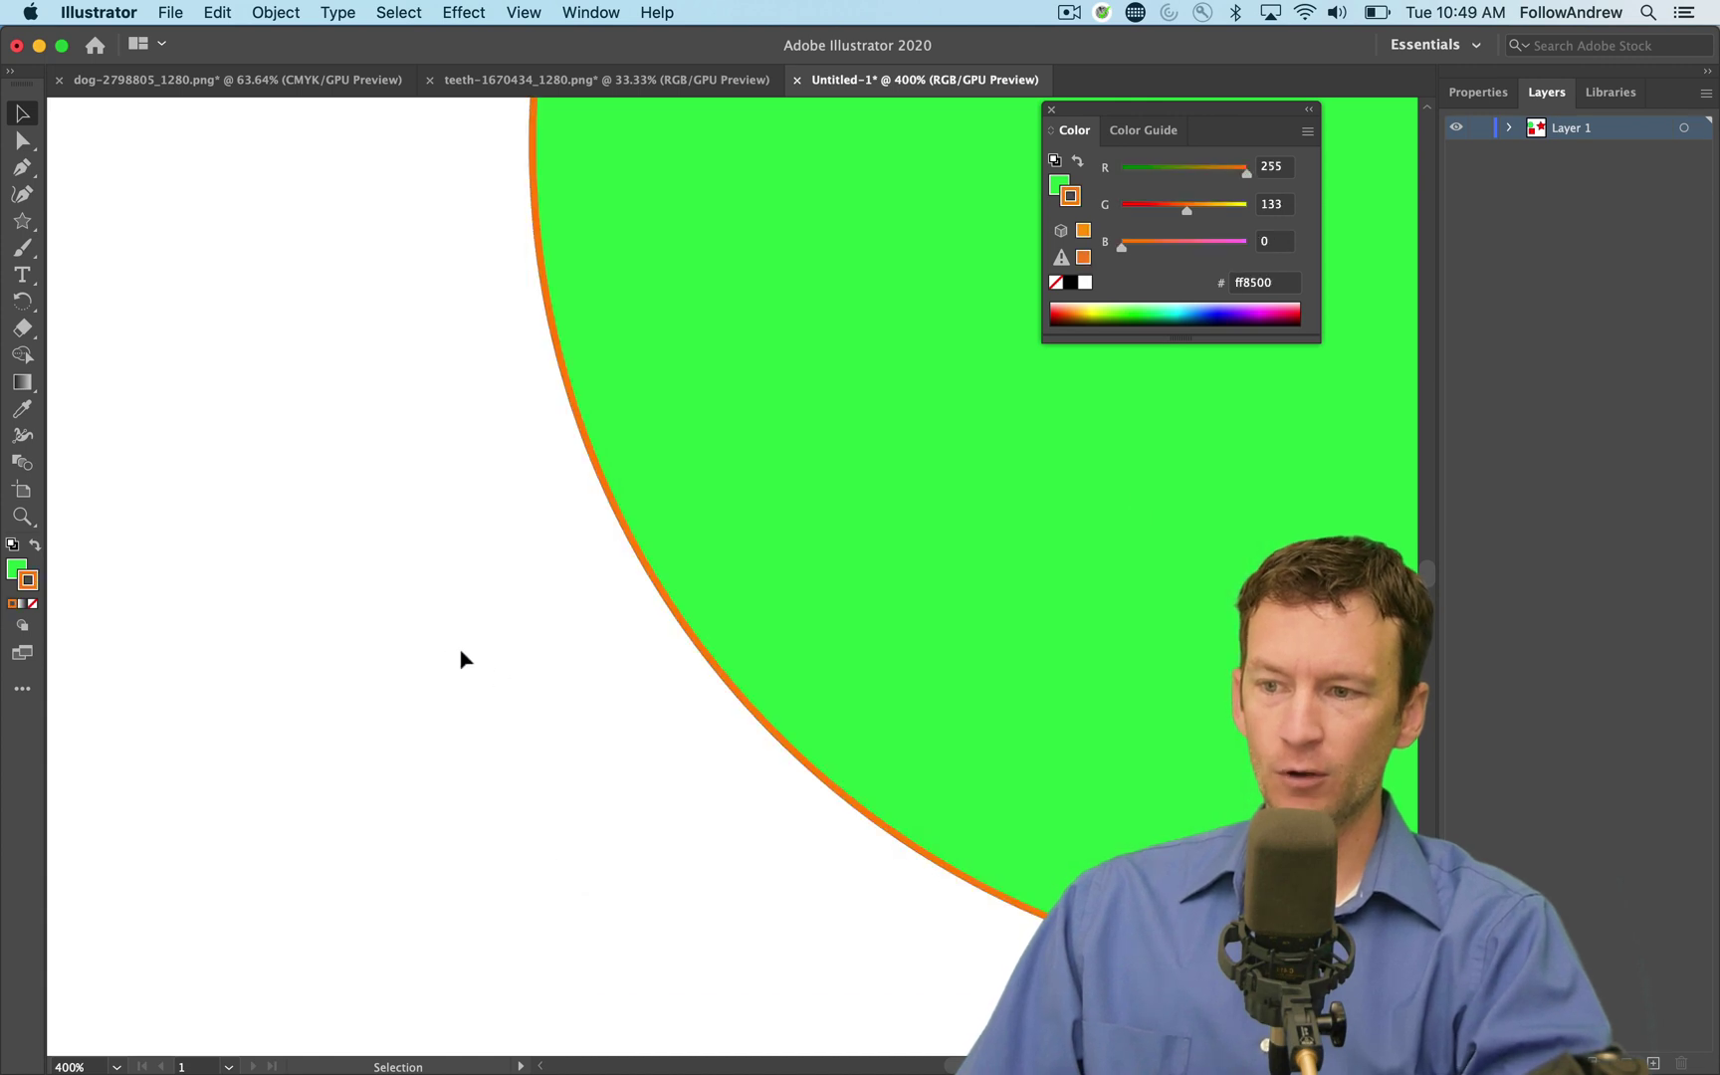
Select the circle and zoom back out to see it whole
click(708, 649)
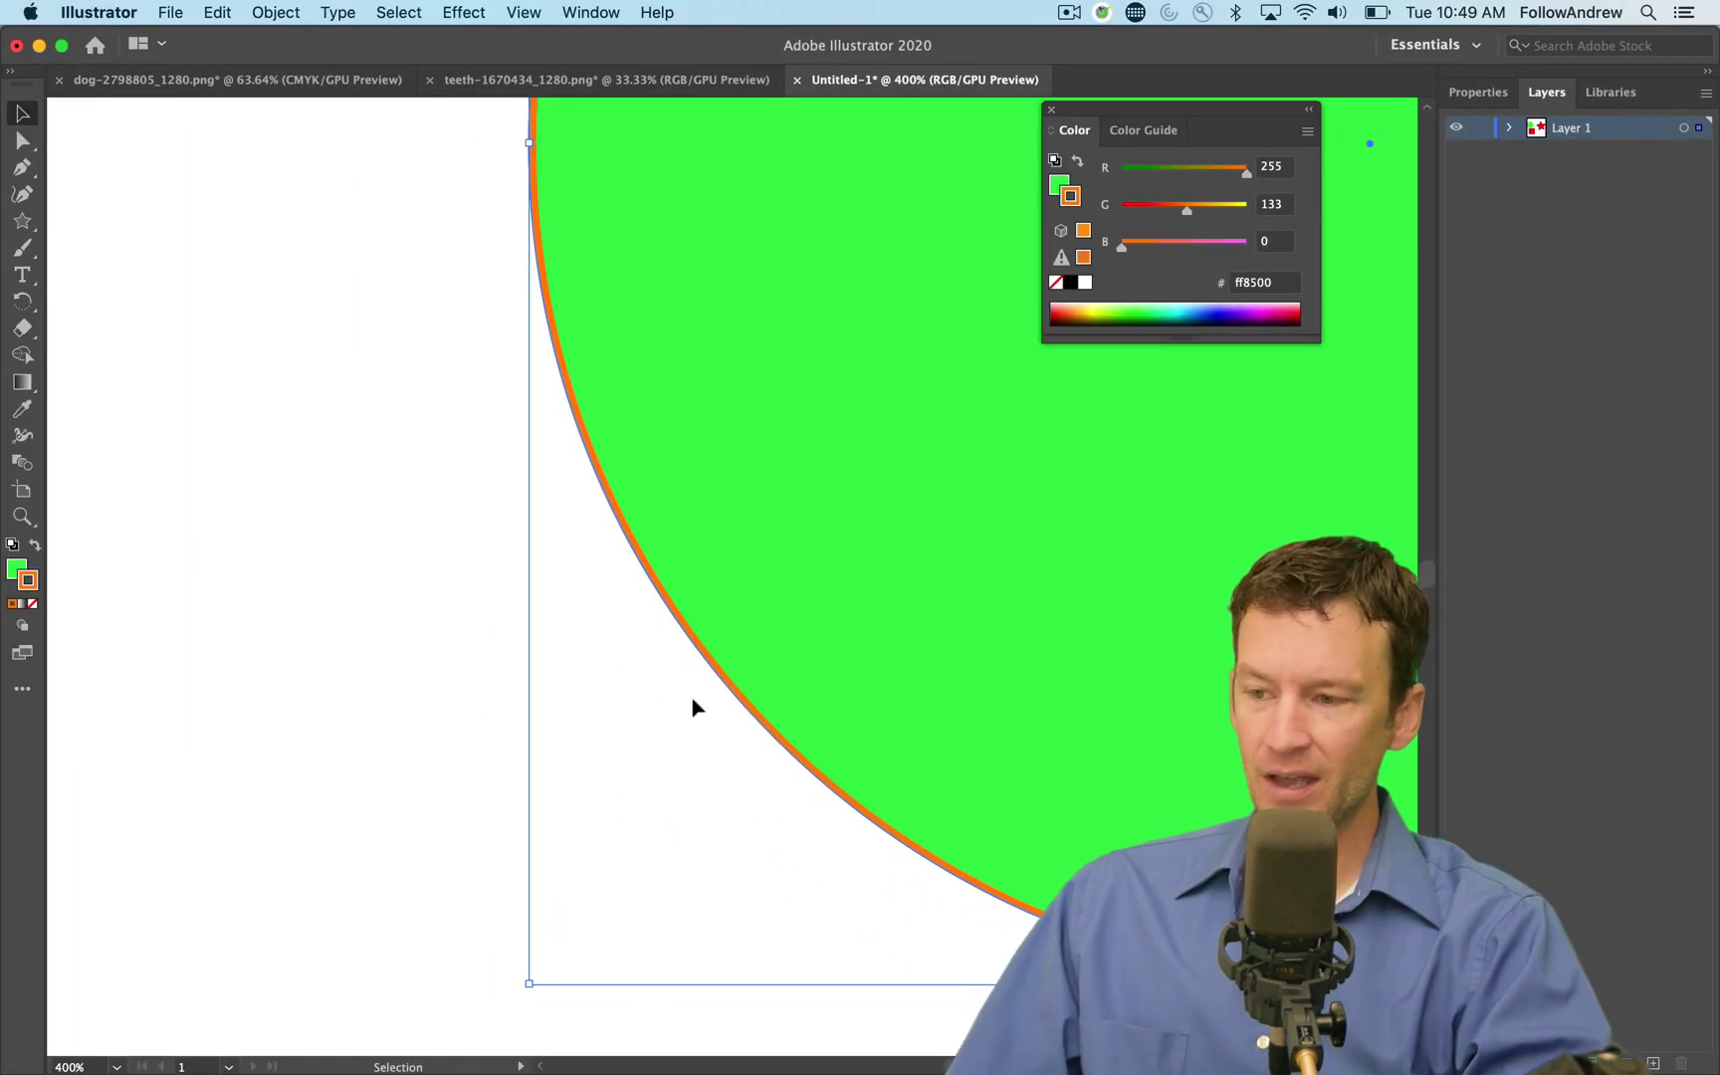
key(z)
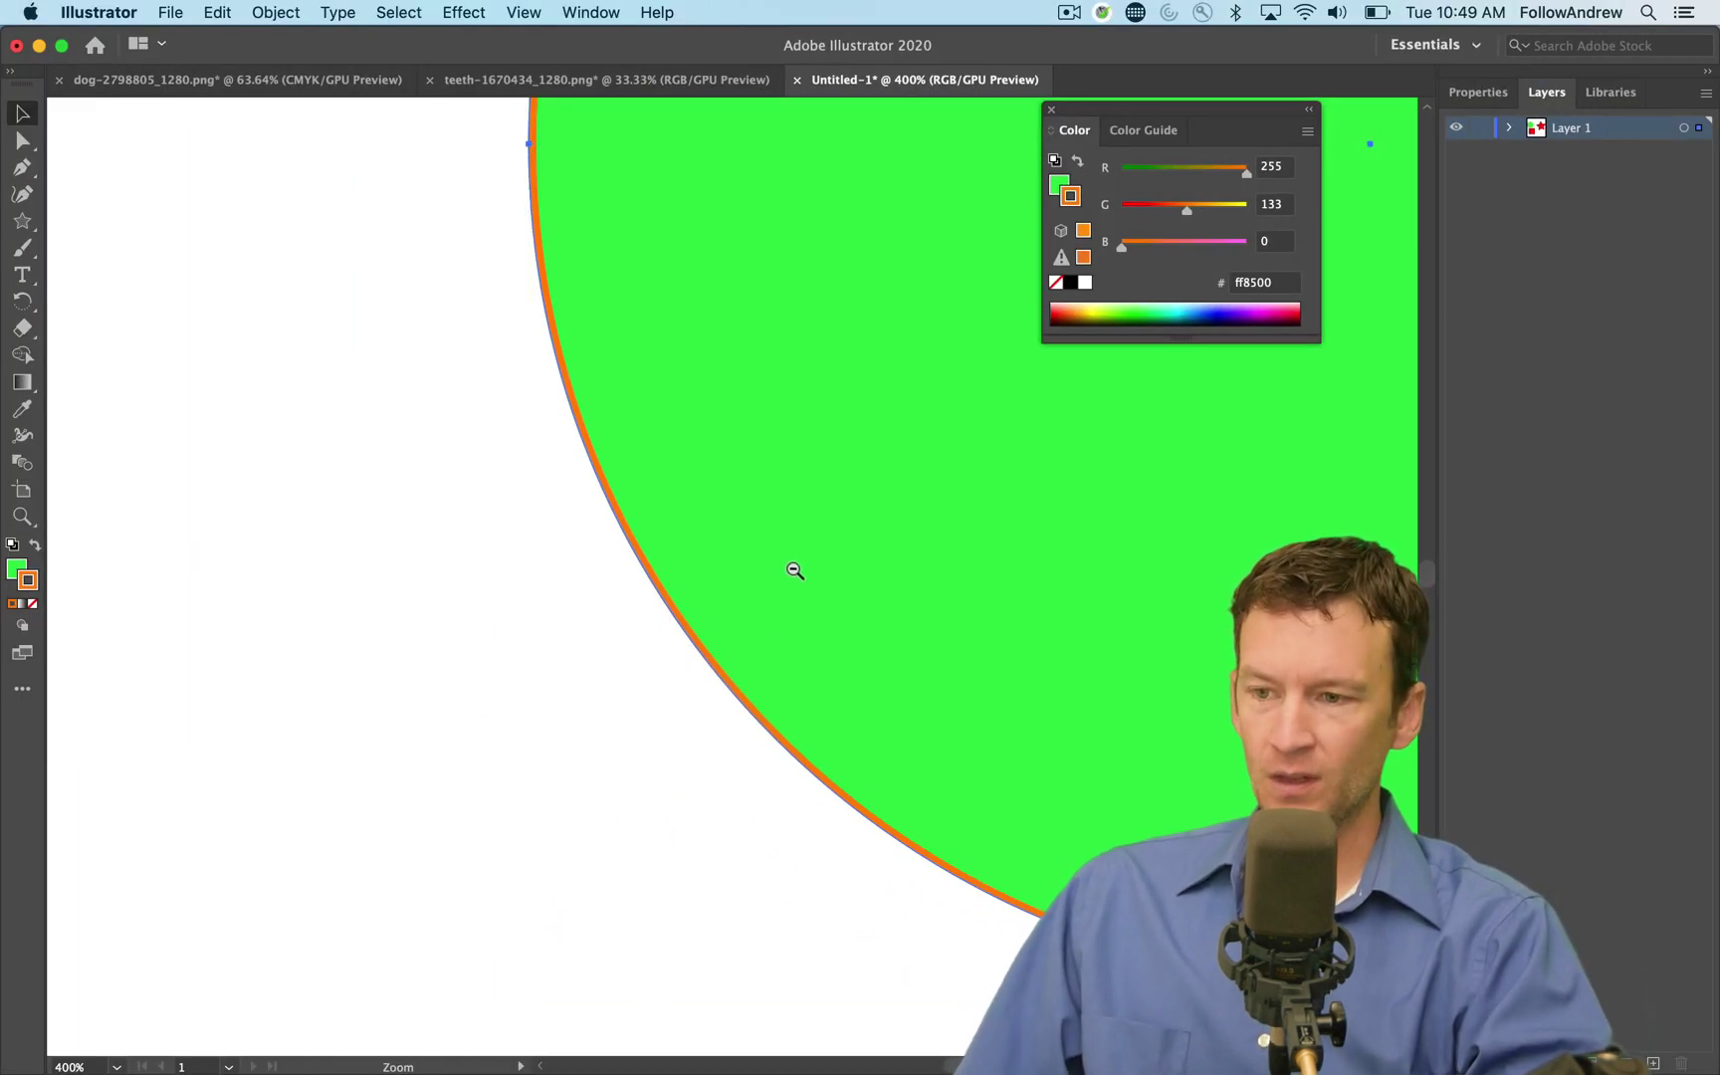
alt+click(797, 570)
alt+click(796, 569)
drag(794, 568, 468, 622)
Set the circle's stroke weight to 11 pt in the Properties panel, then deselect to preview
key(v)
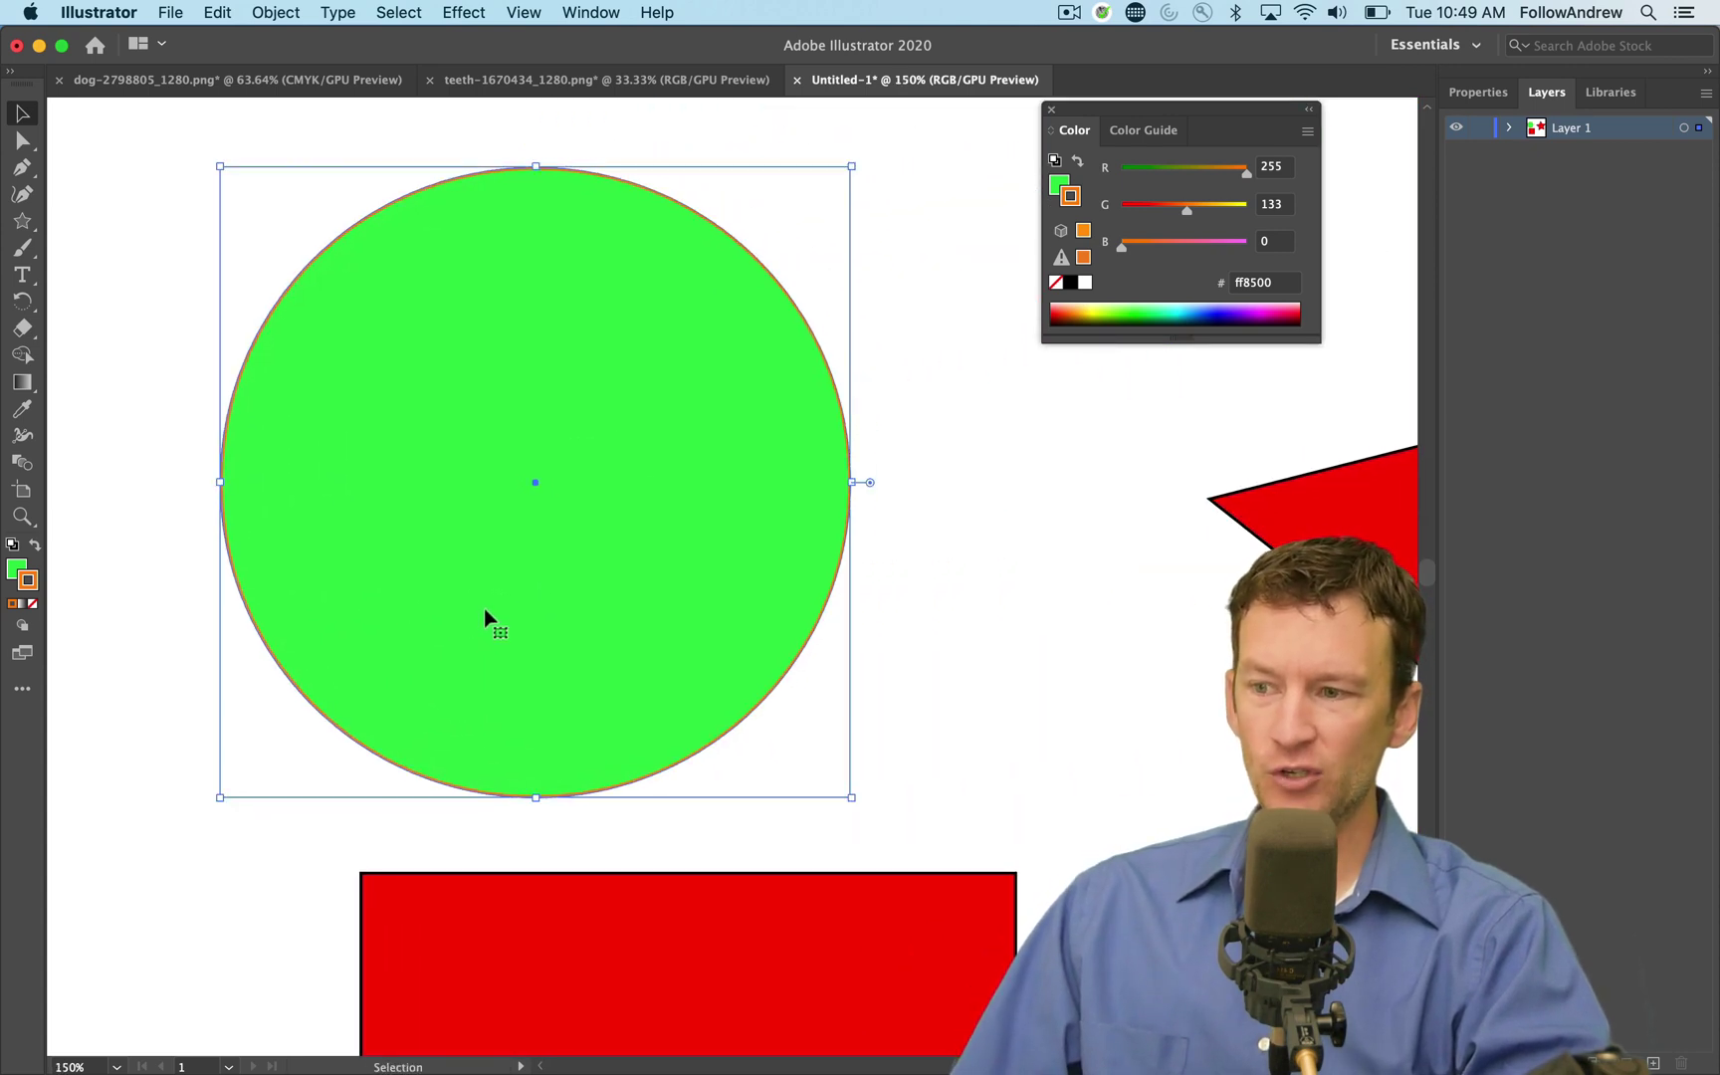
click(1473, 92)
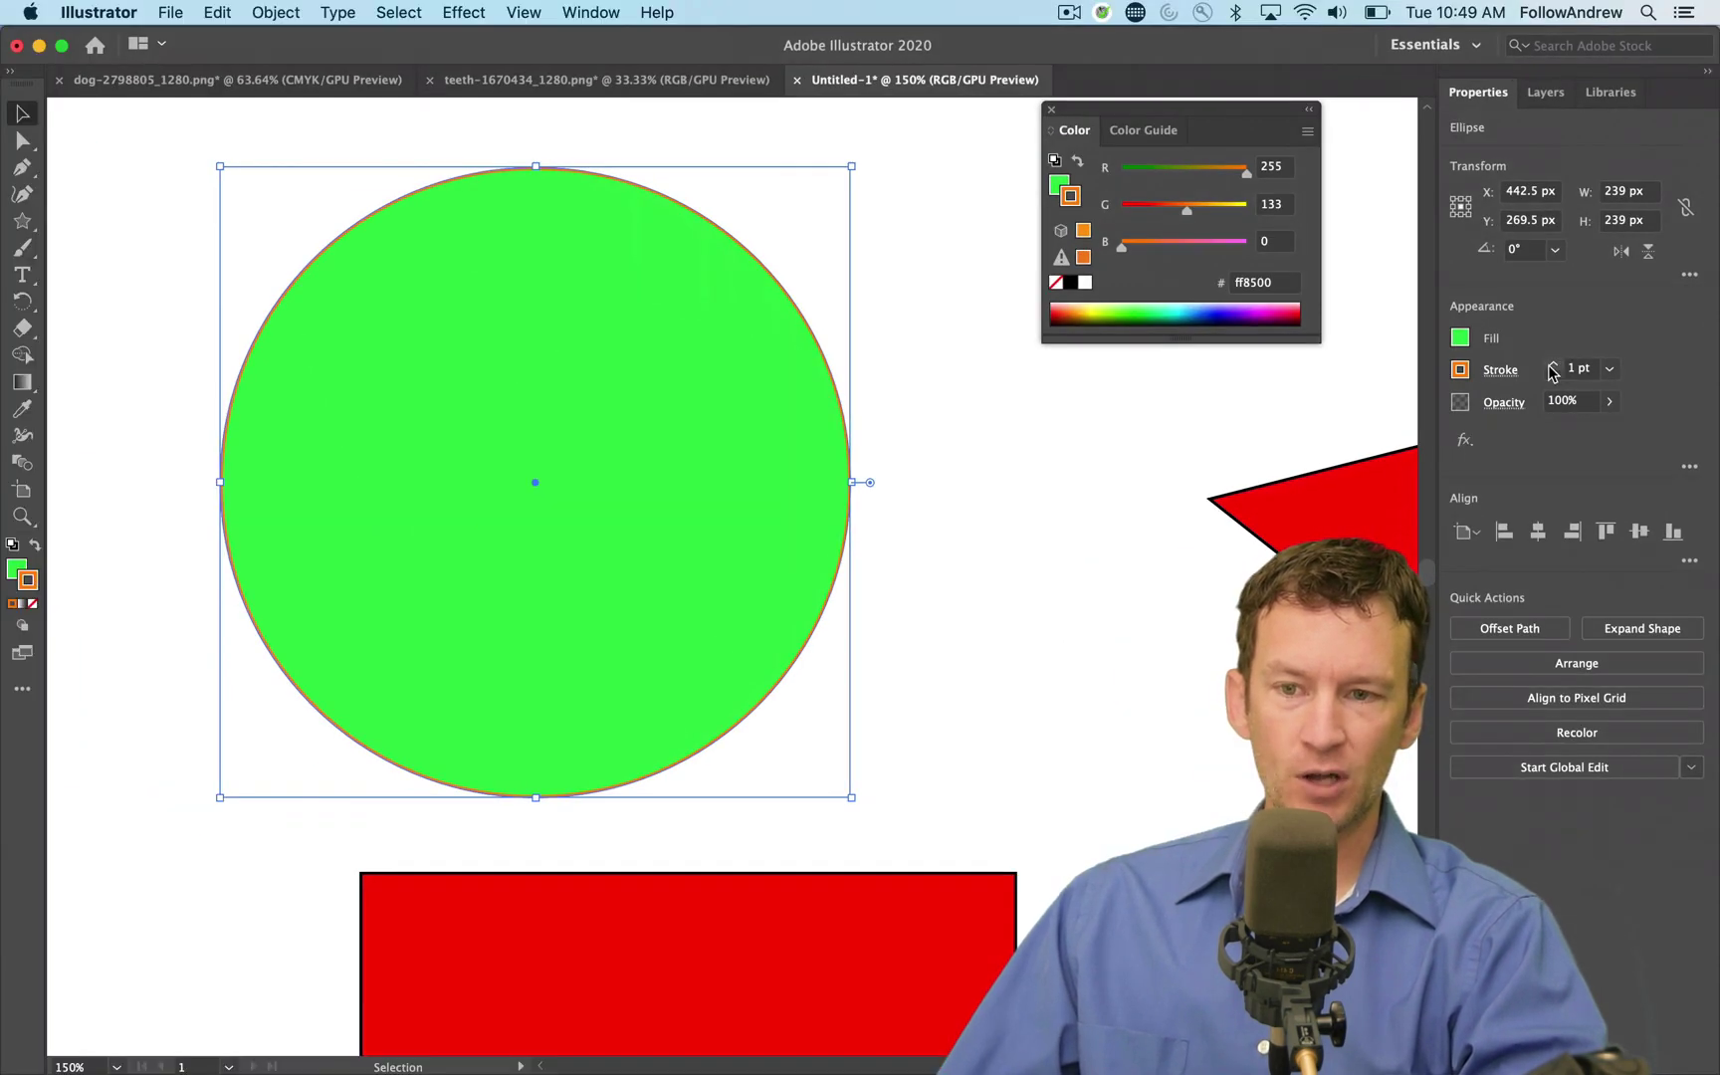
click(1554, 365)
click(1554, 366)
click(1555, 366)
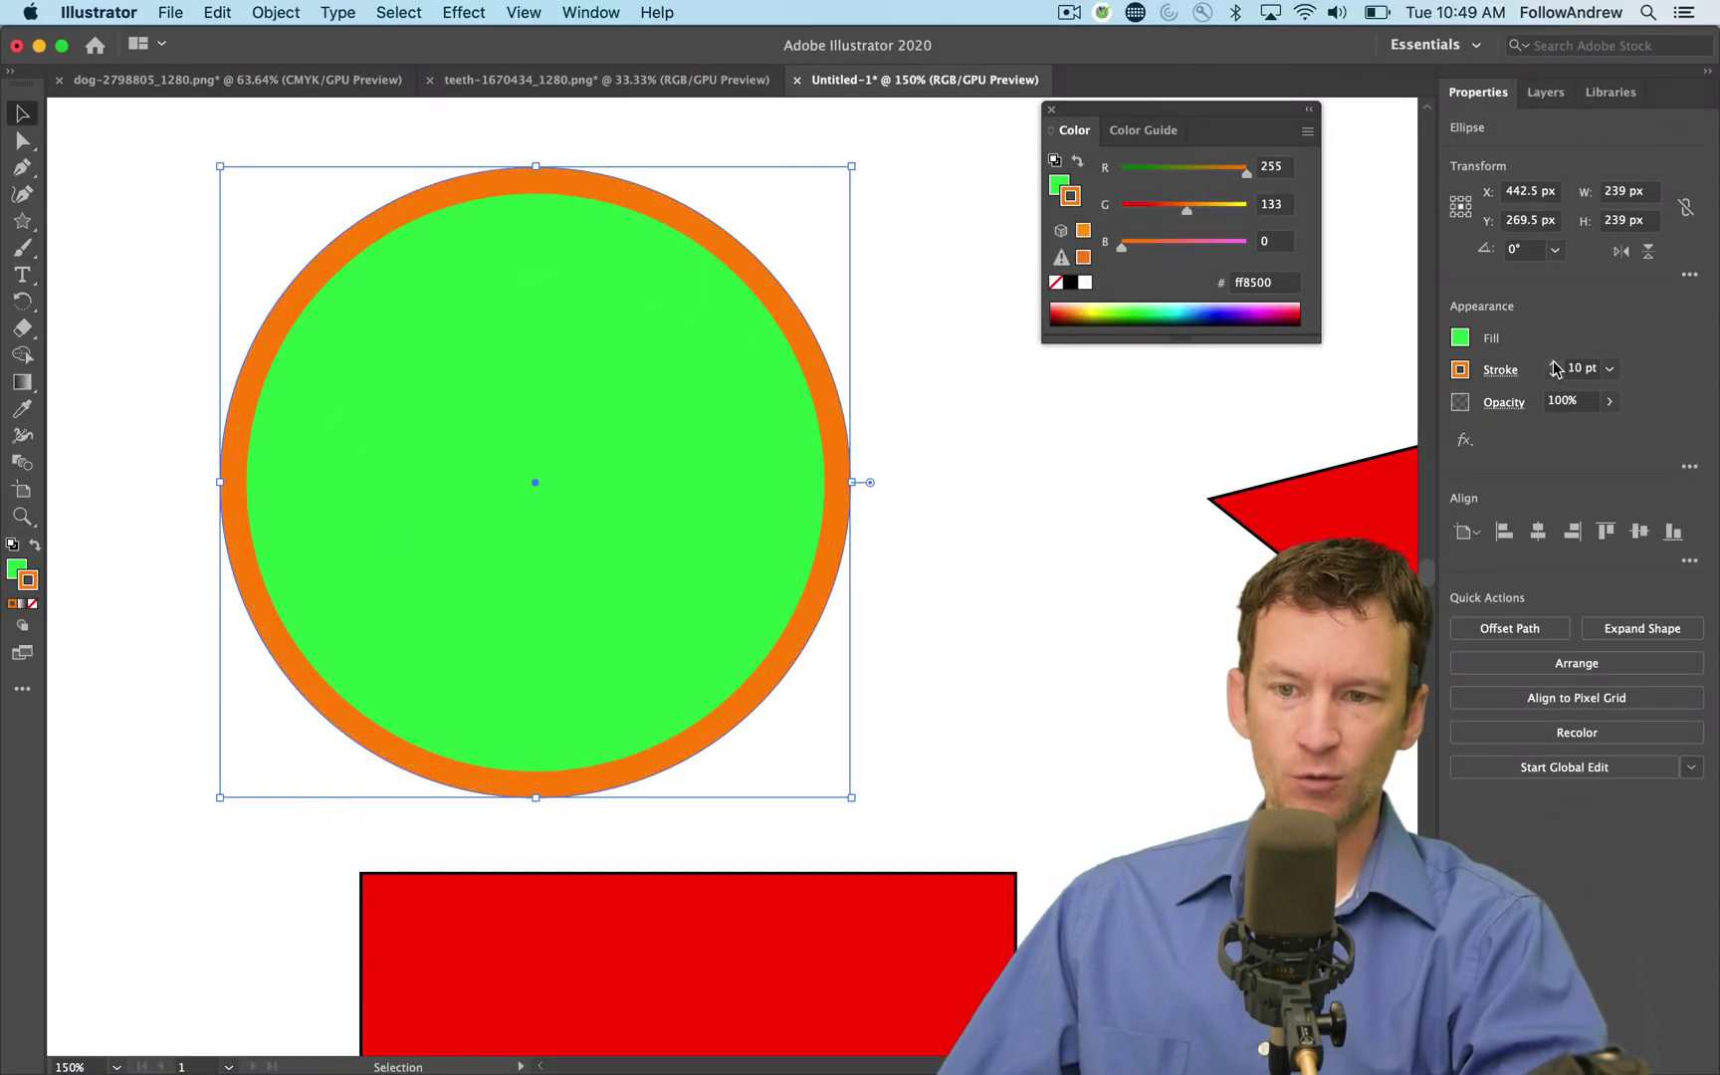
click(1555, 365)
click(1553, 364)
click(1553, 363)
click(1553, 375)
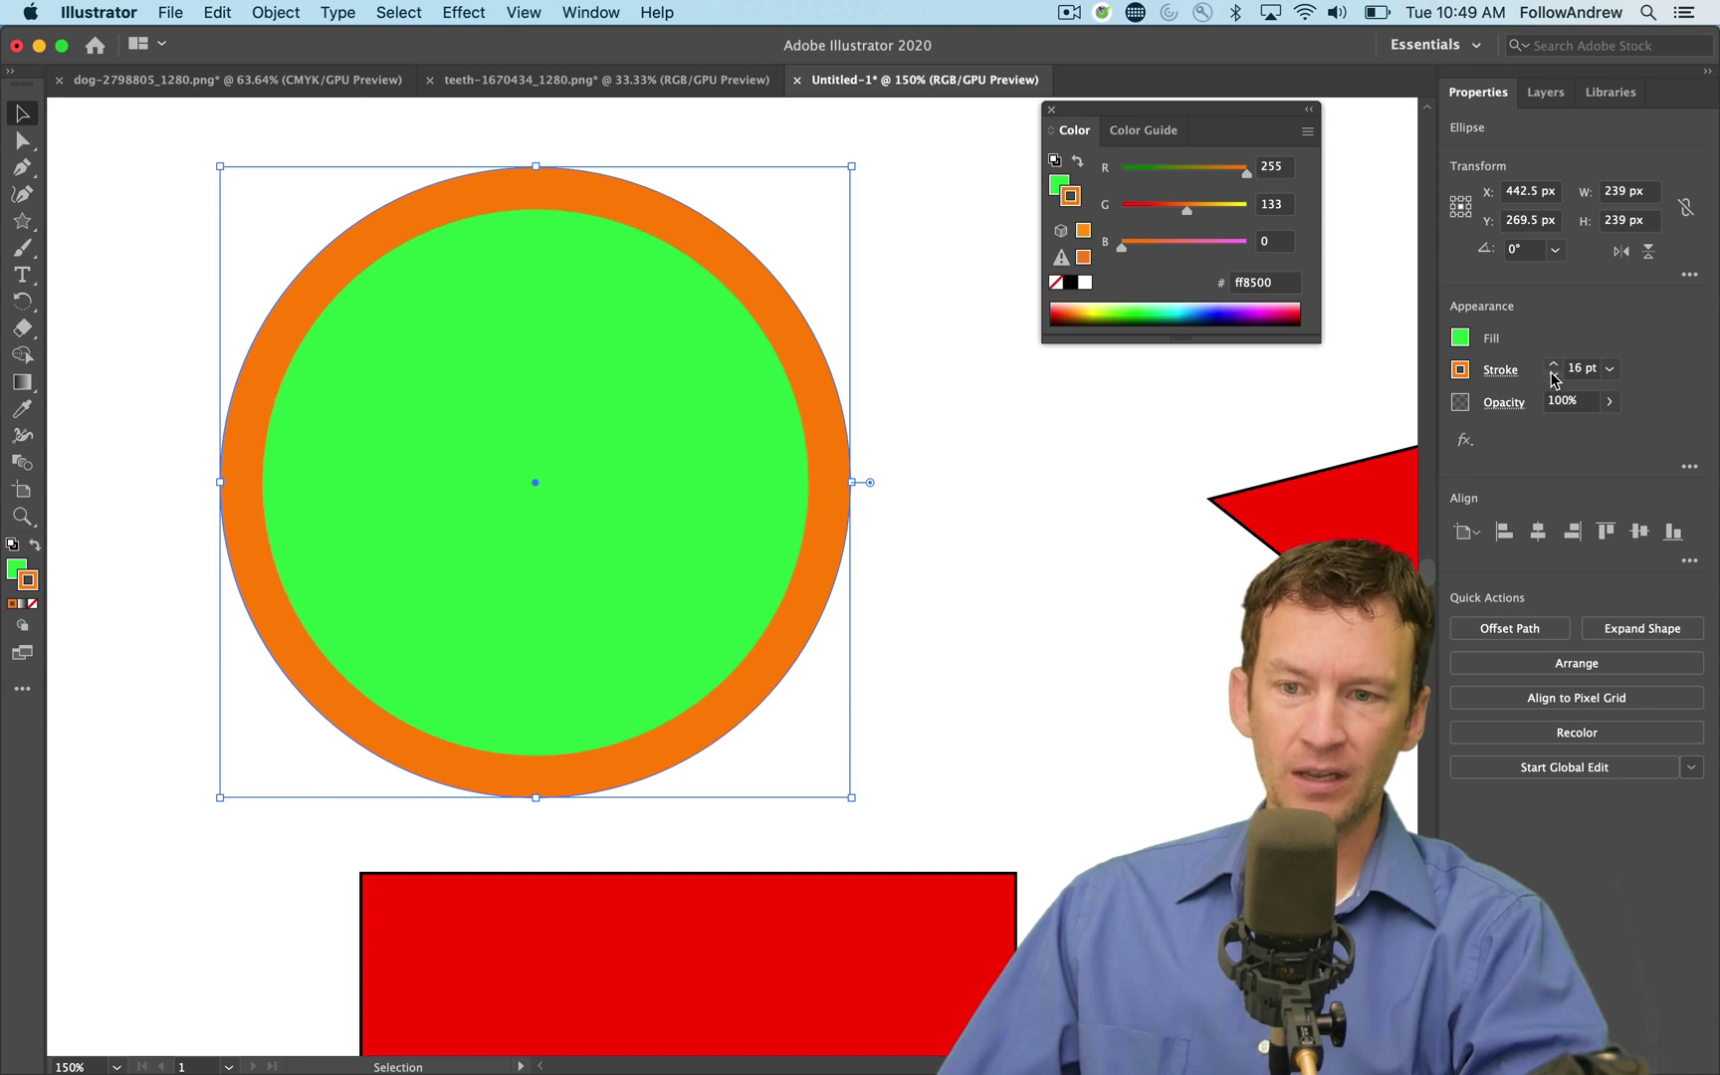
click(1553, 375)
click(1554, 376)
click(1553, 376)
click(1554, 376)
click(1554, 376)
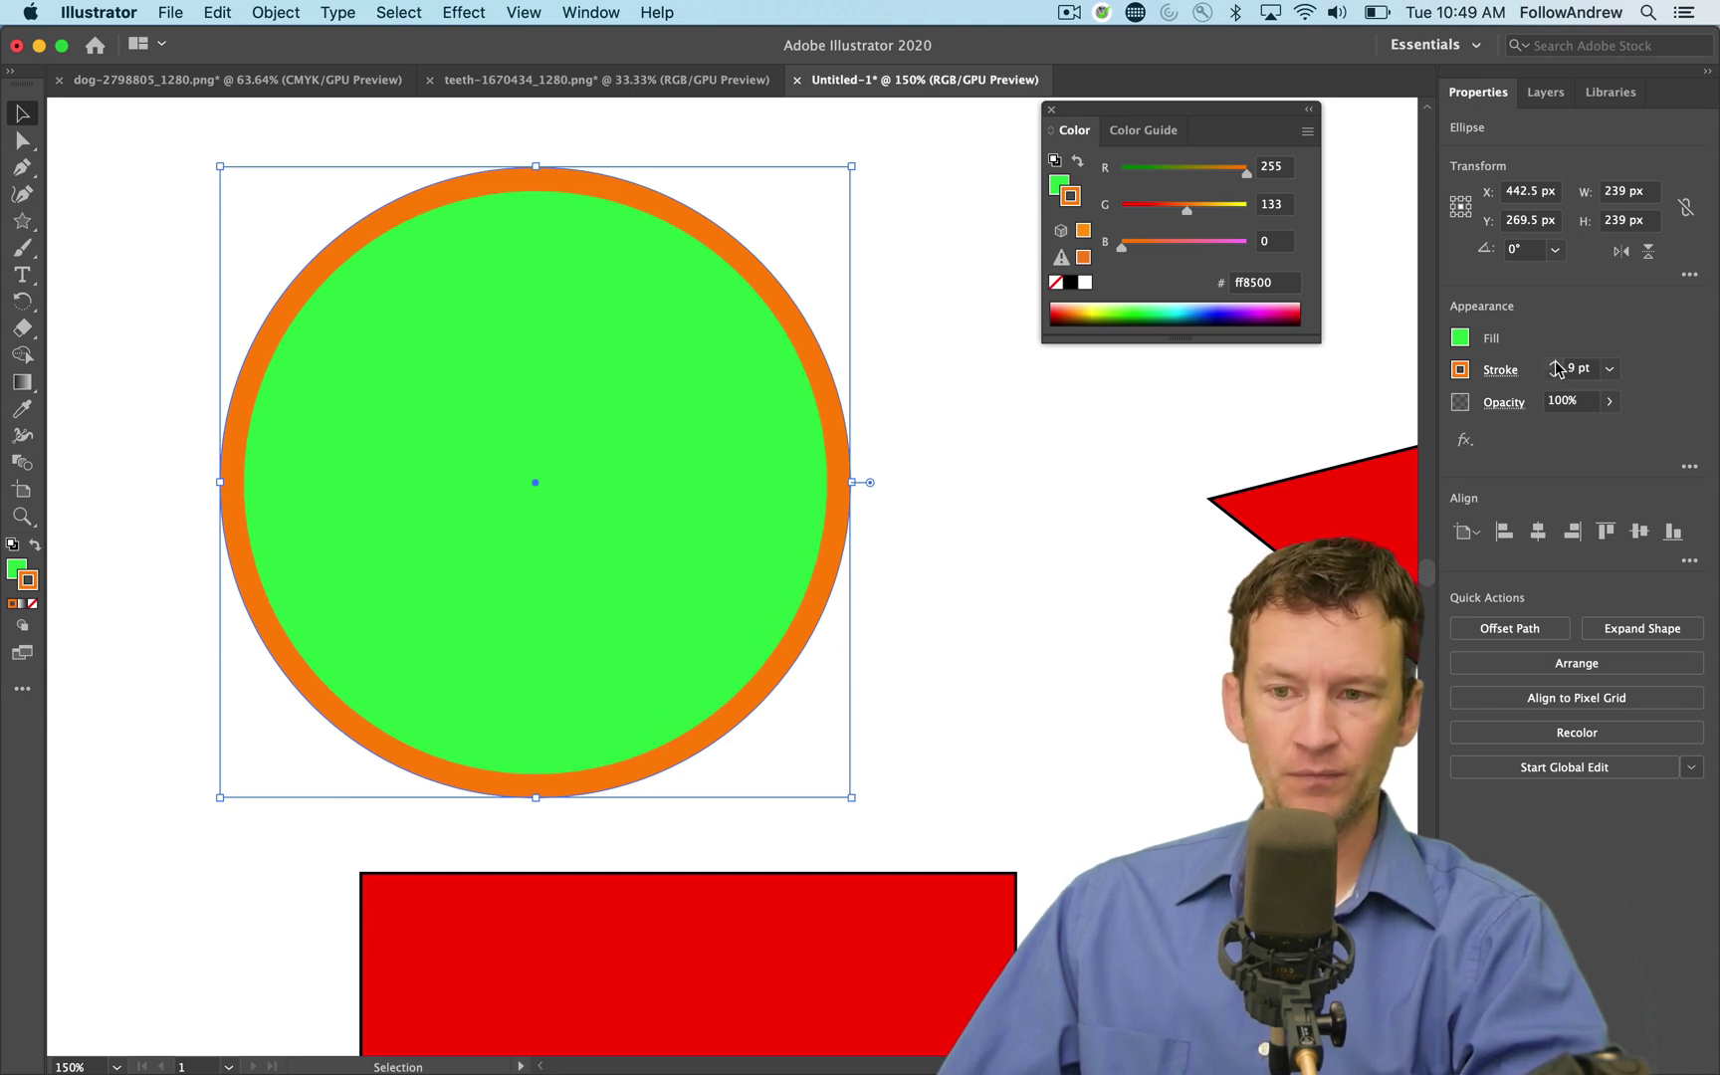
click(1554, 365)
click(1555, 364)
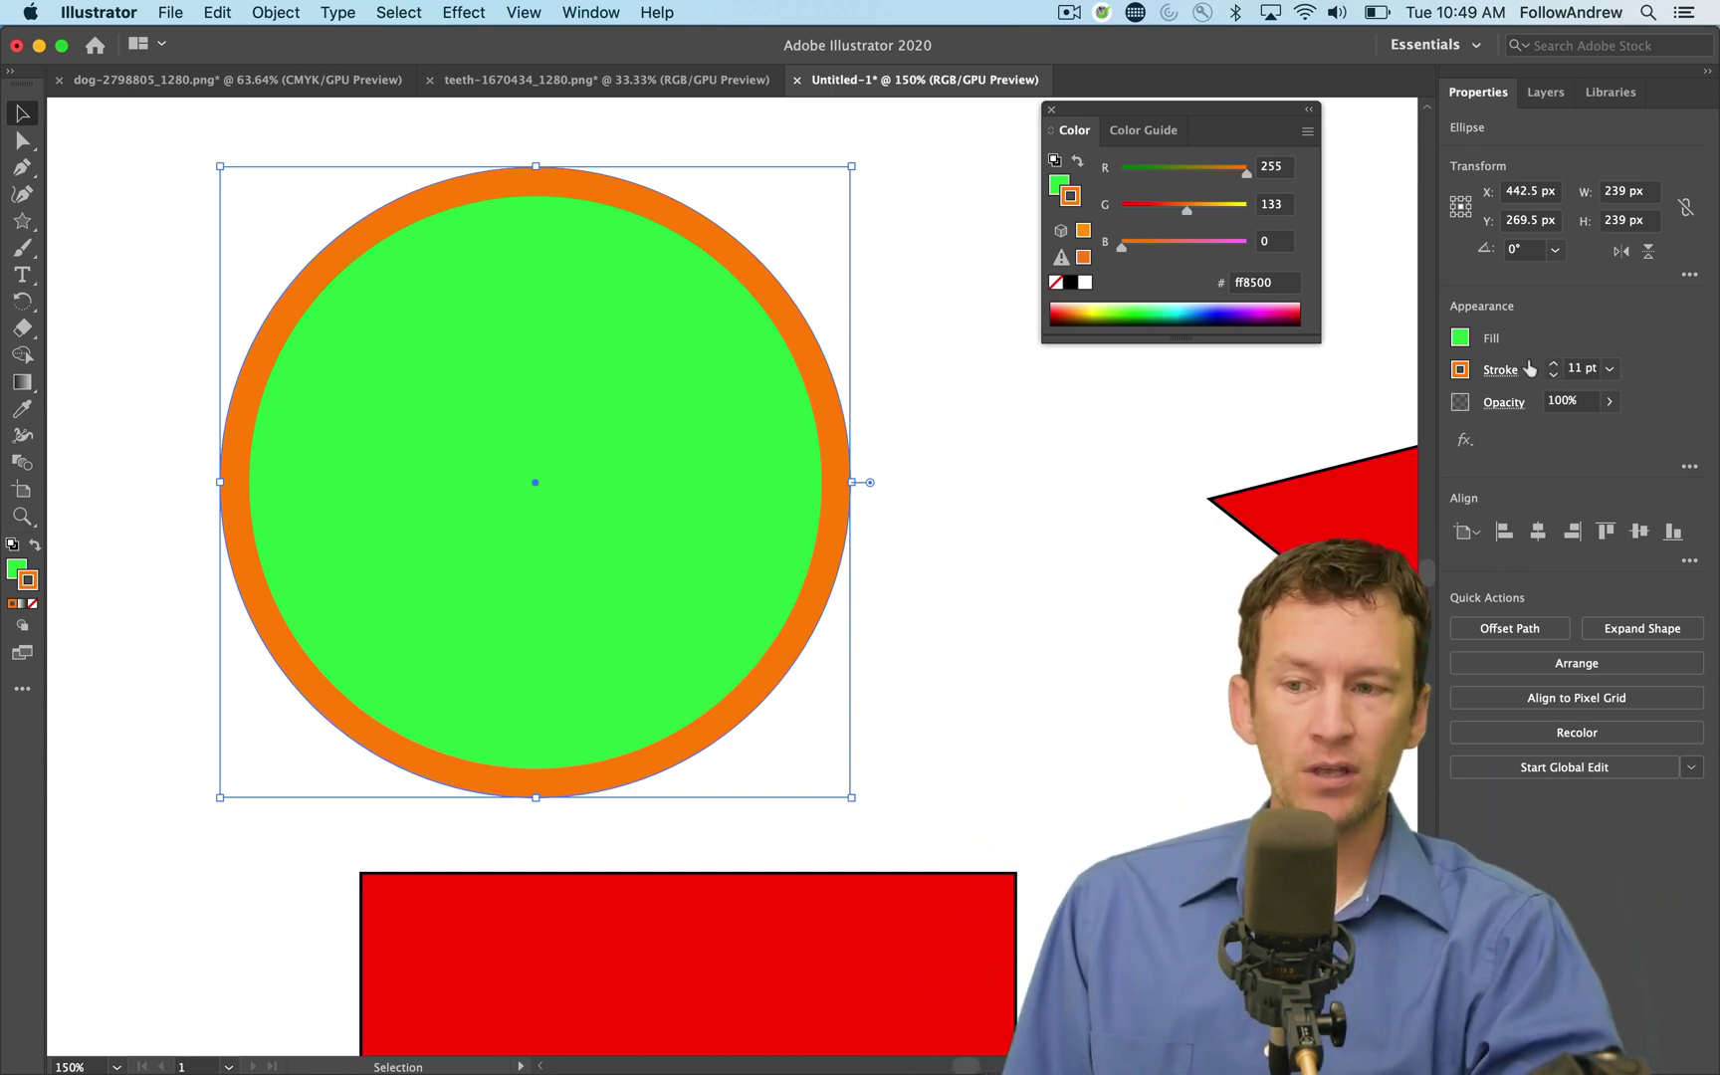
click(910, 523)
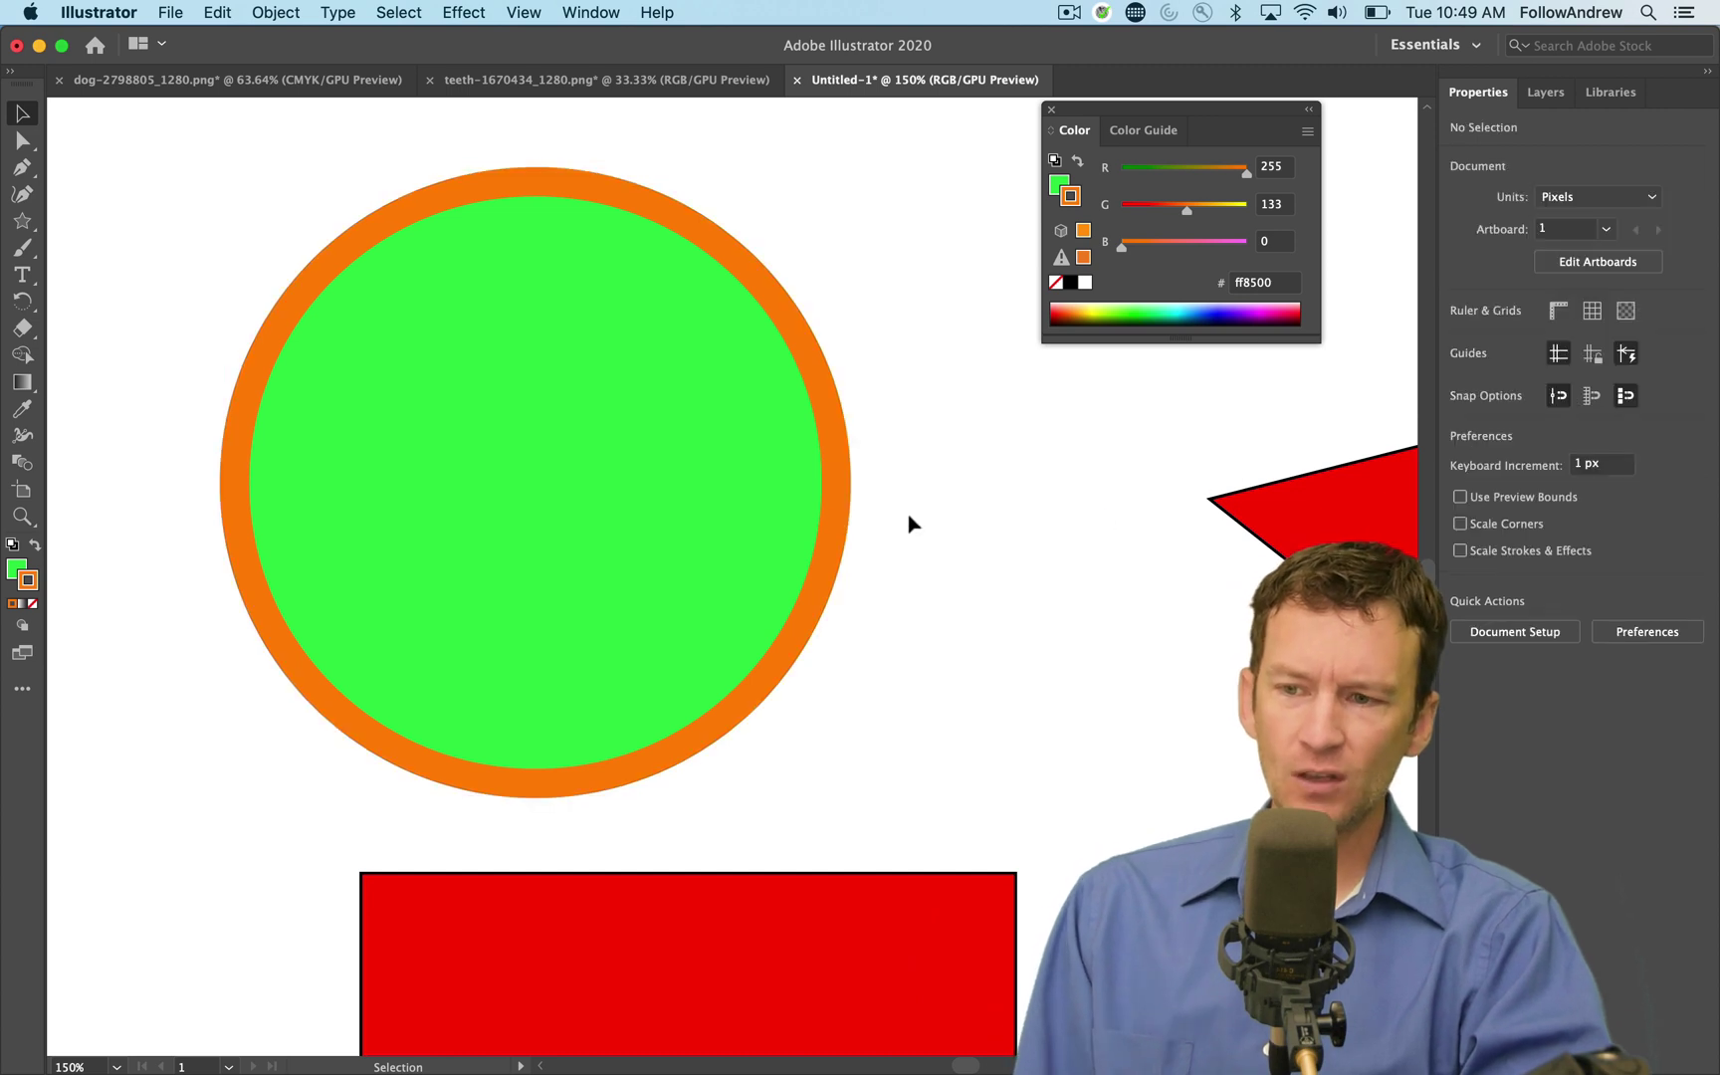
Try Gradient and None on the circle's stroke, then restore a solid orange outline
click(597, 473)
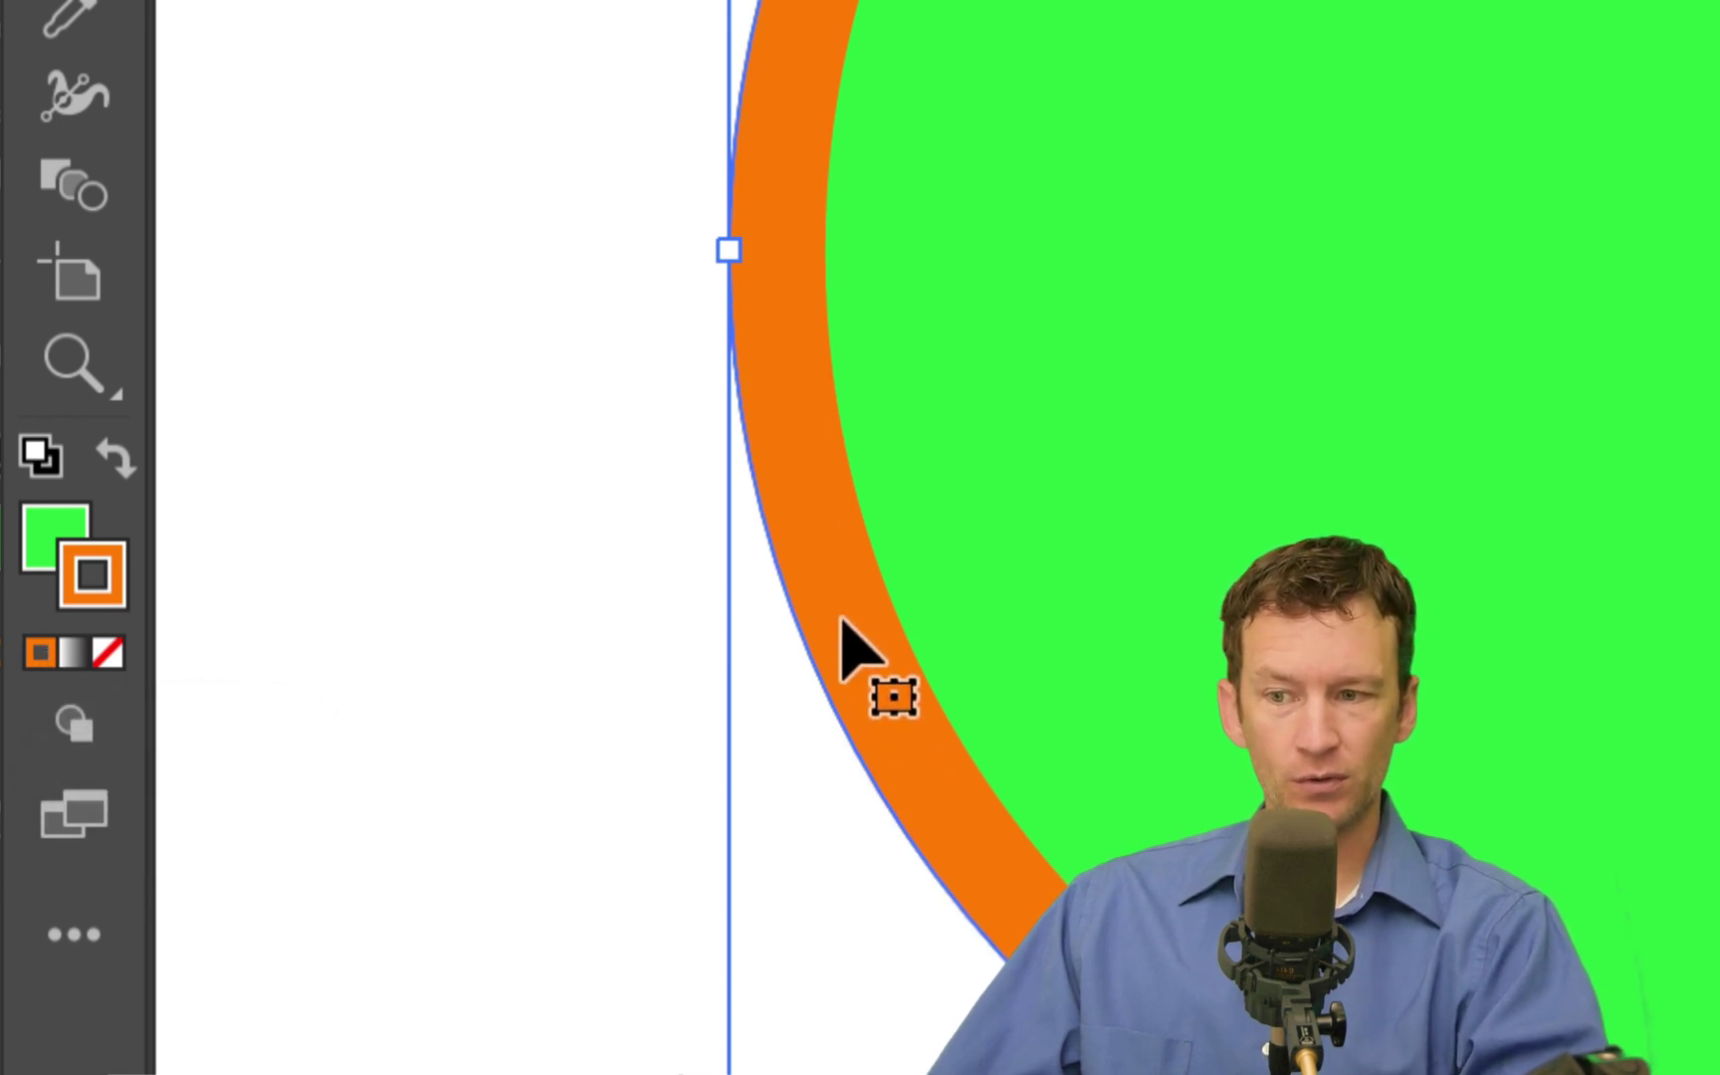
click(77, 657)
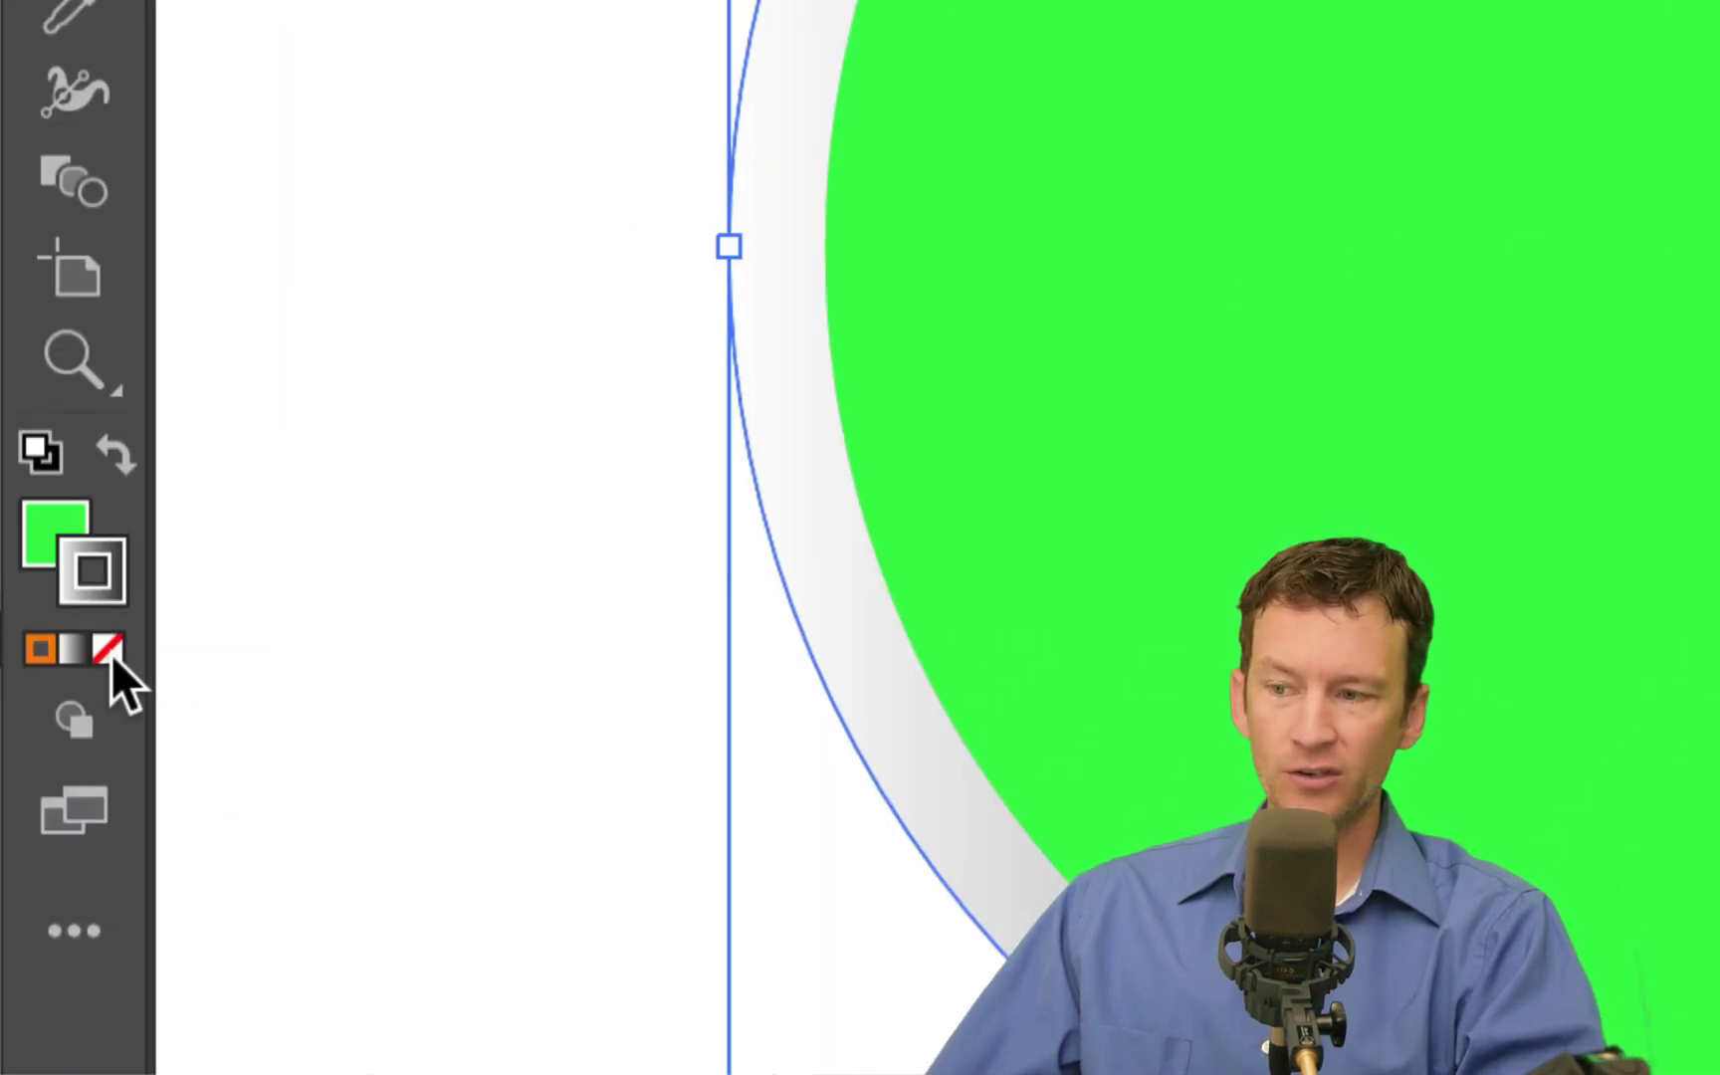
click(109, 652)
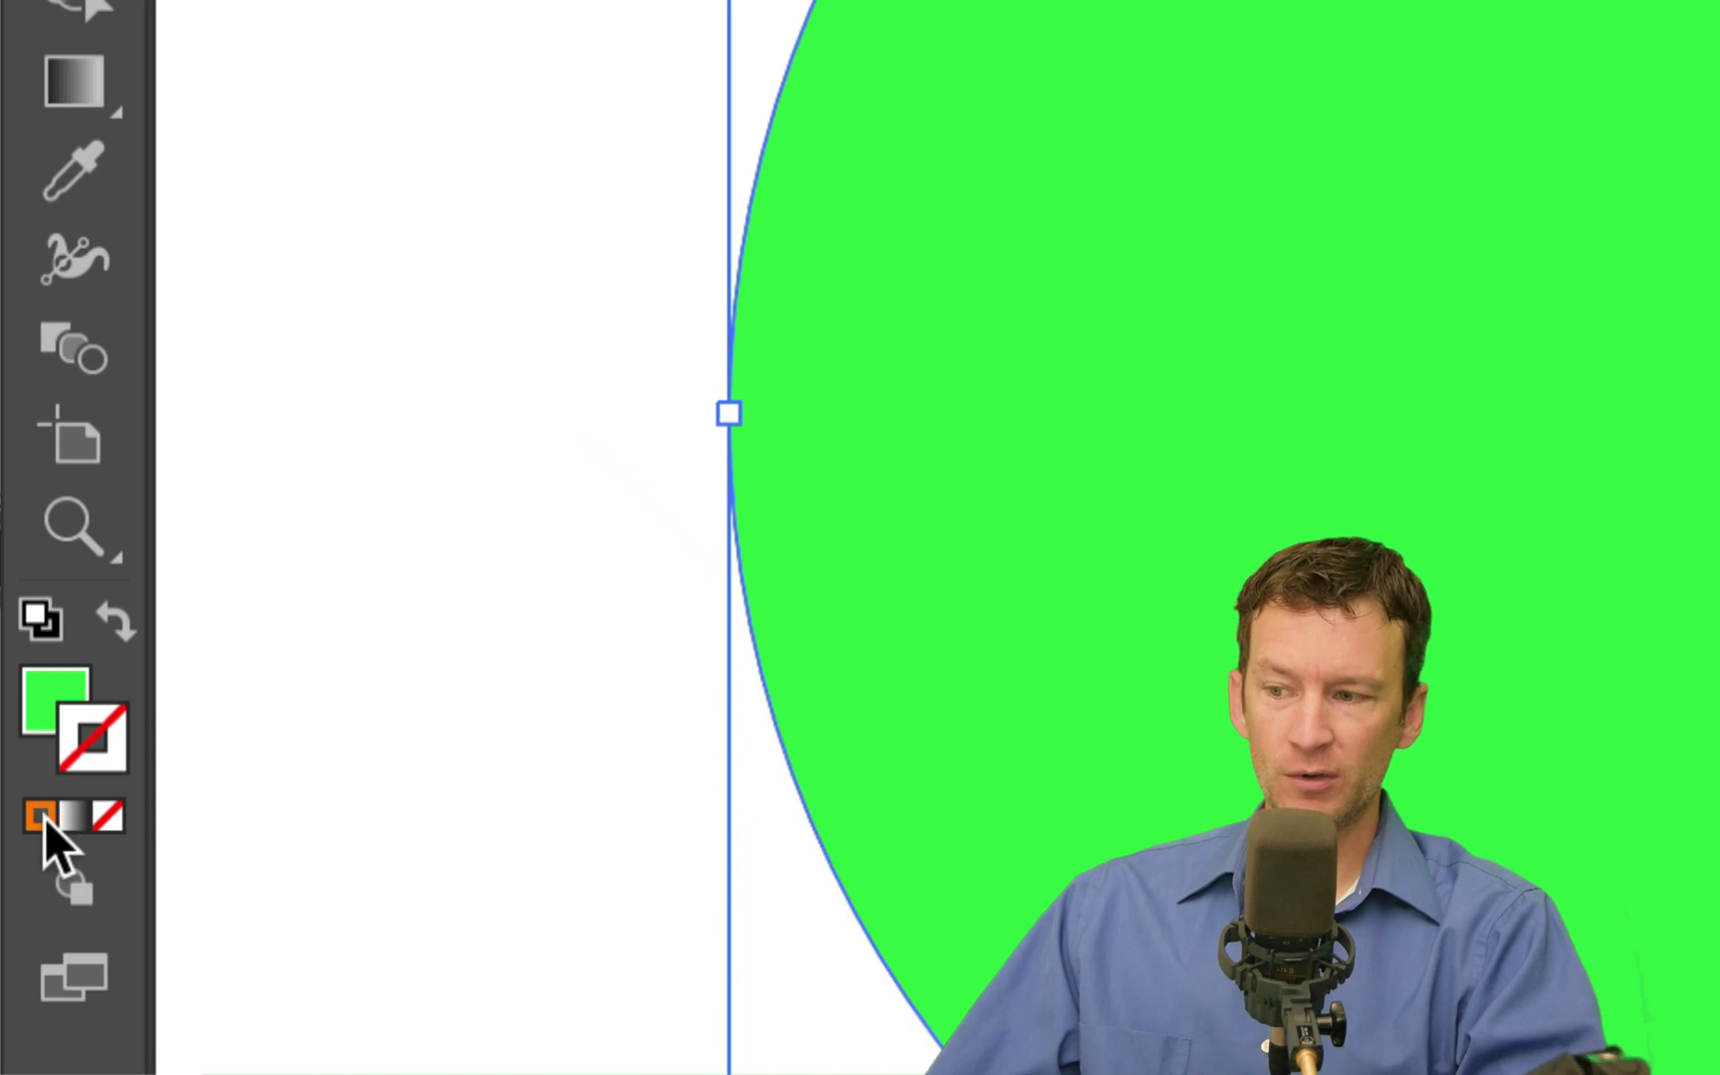
click(40, 816)
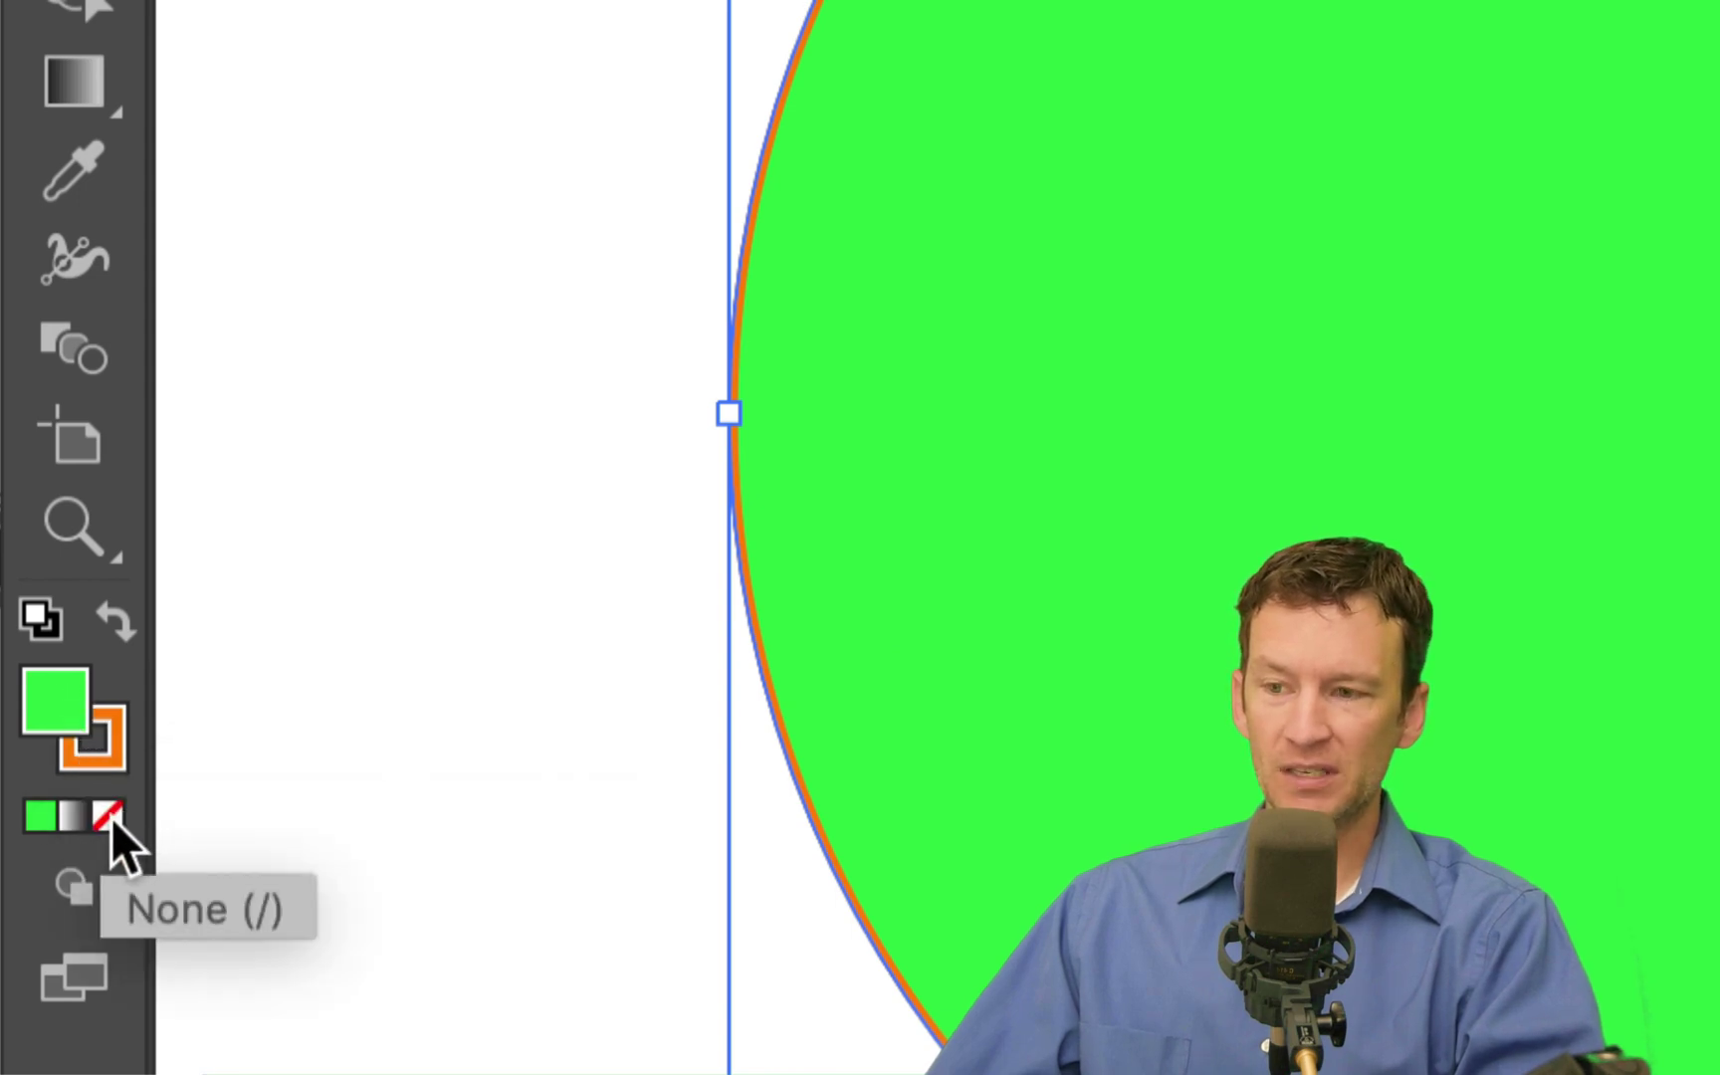
Remove the circle's green fill and move it down-left over the red square
click(109, 815)
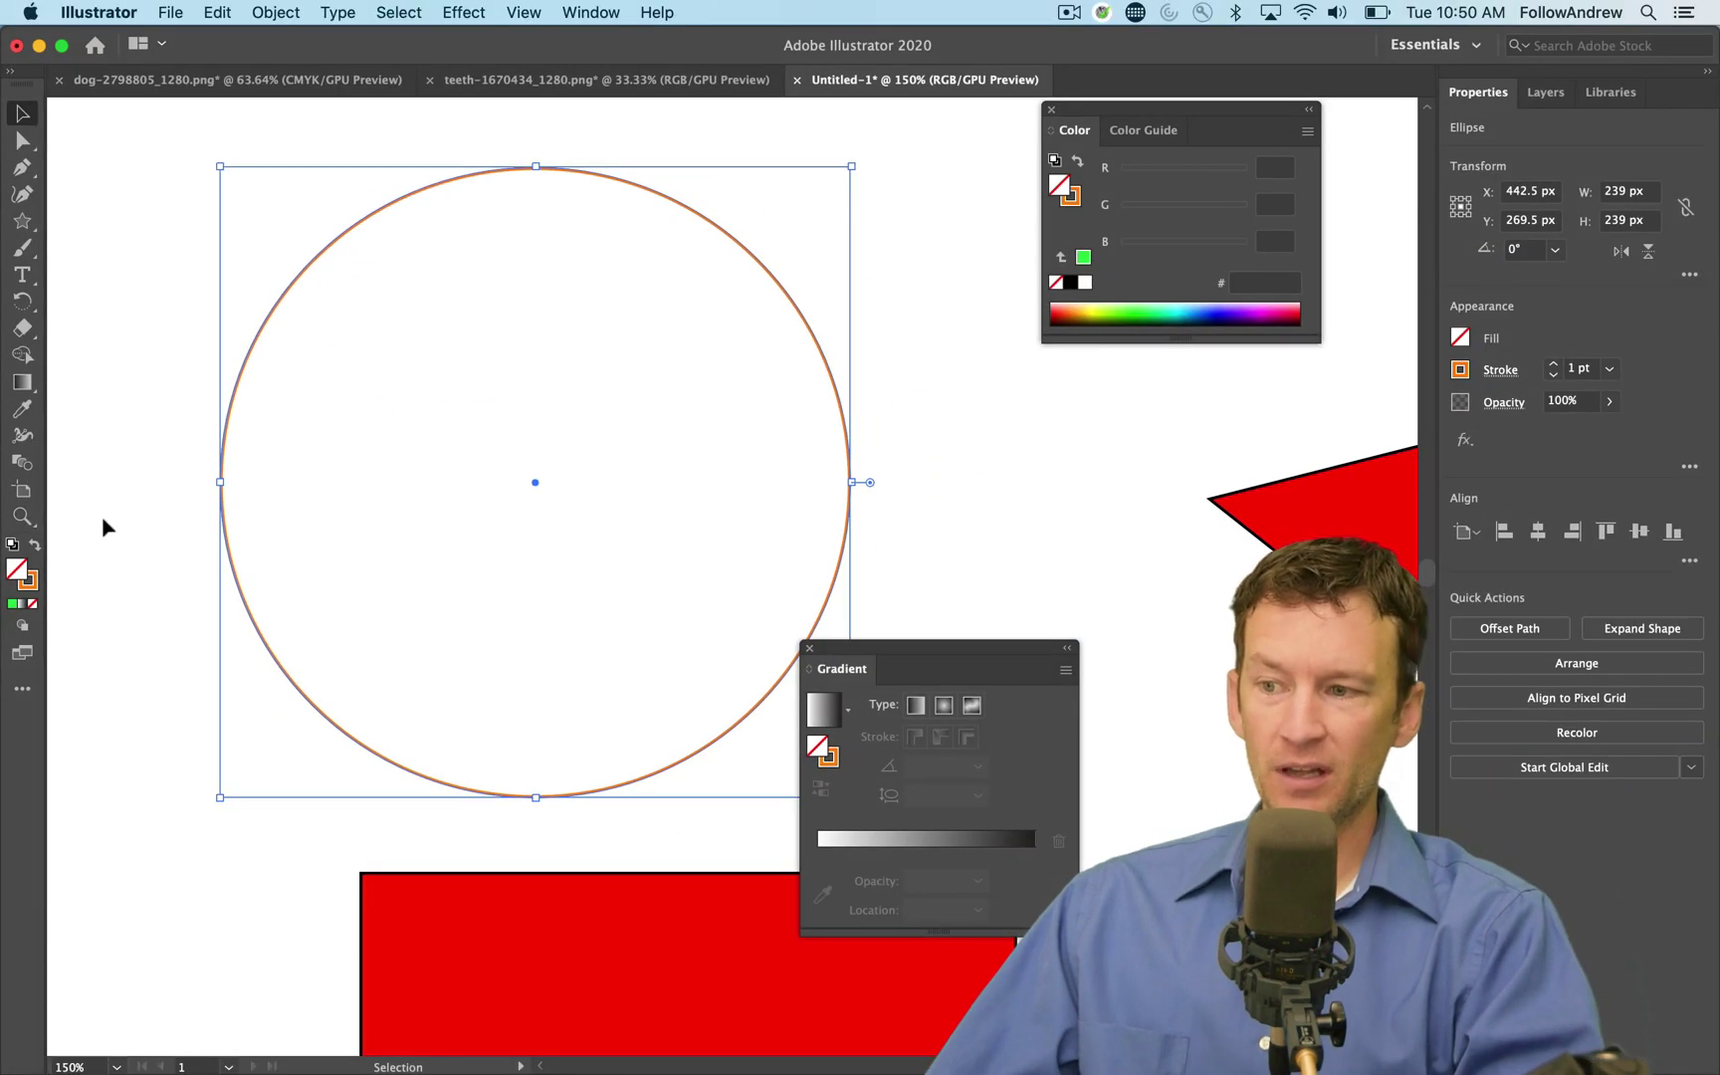
click(102, 516)
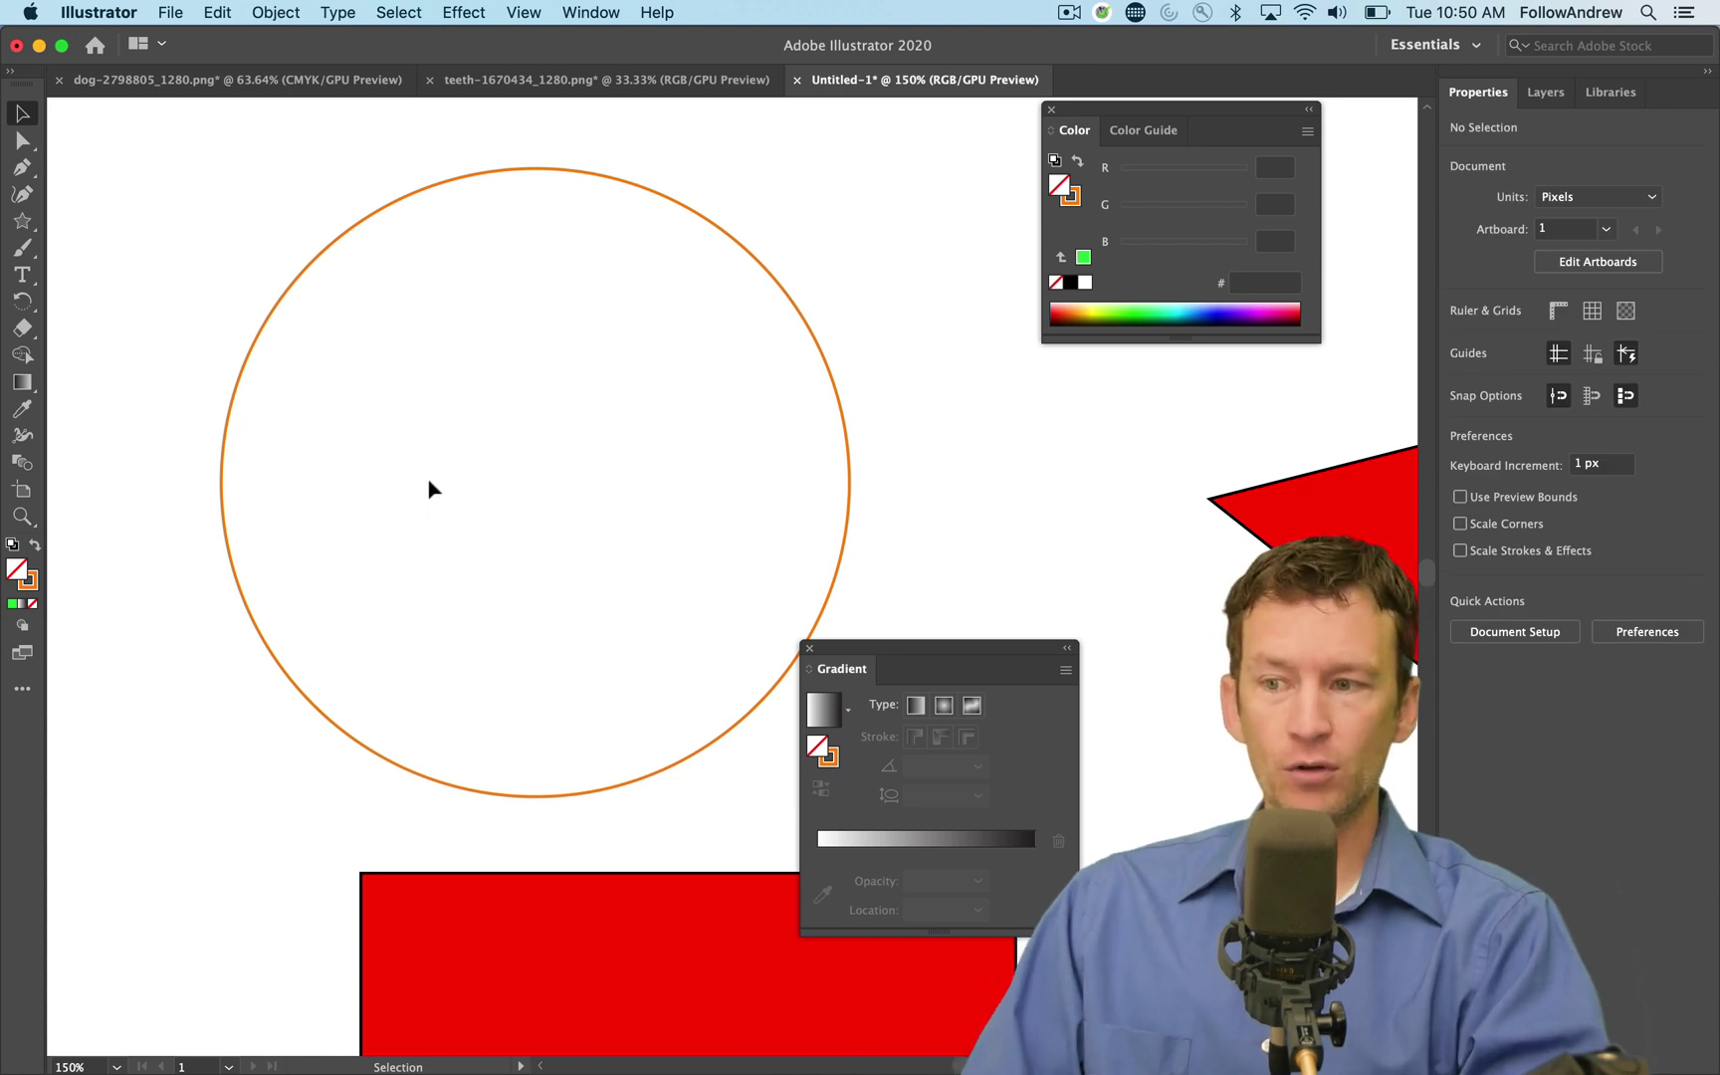
click(792, 295)
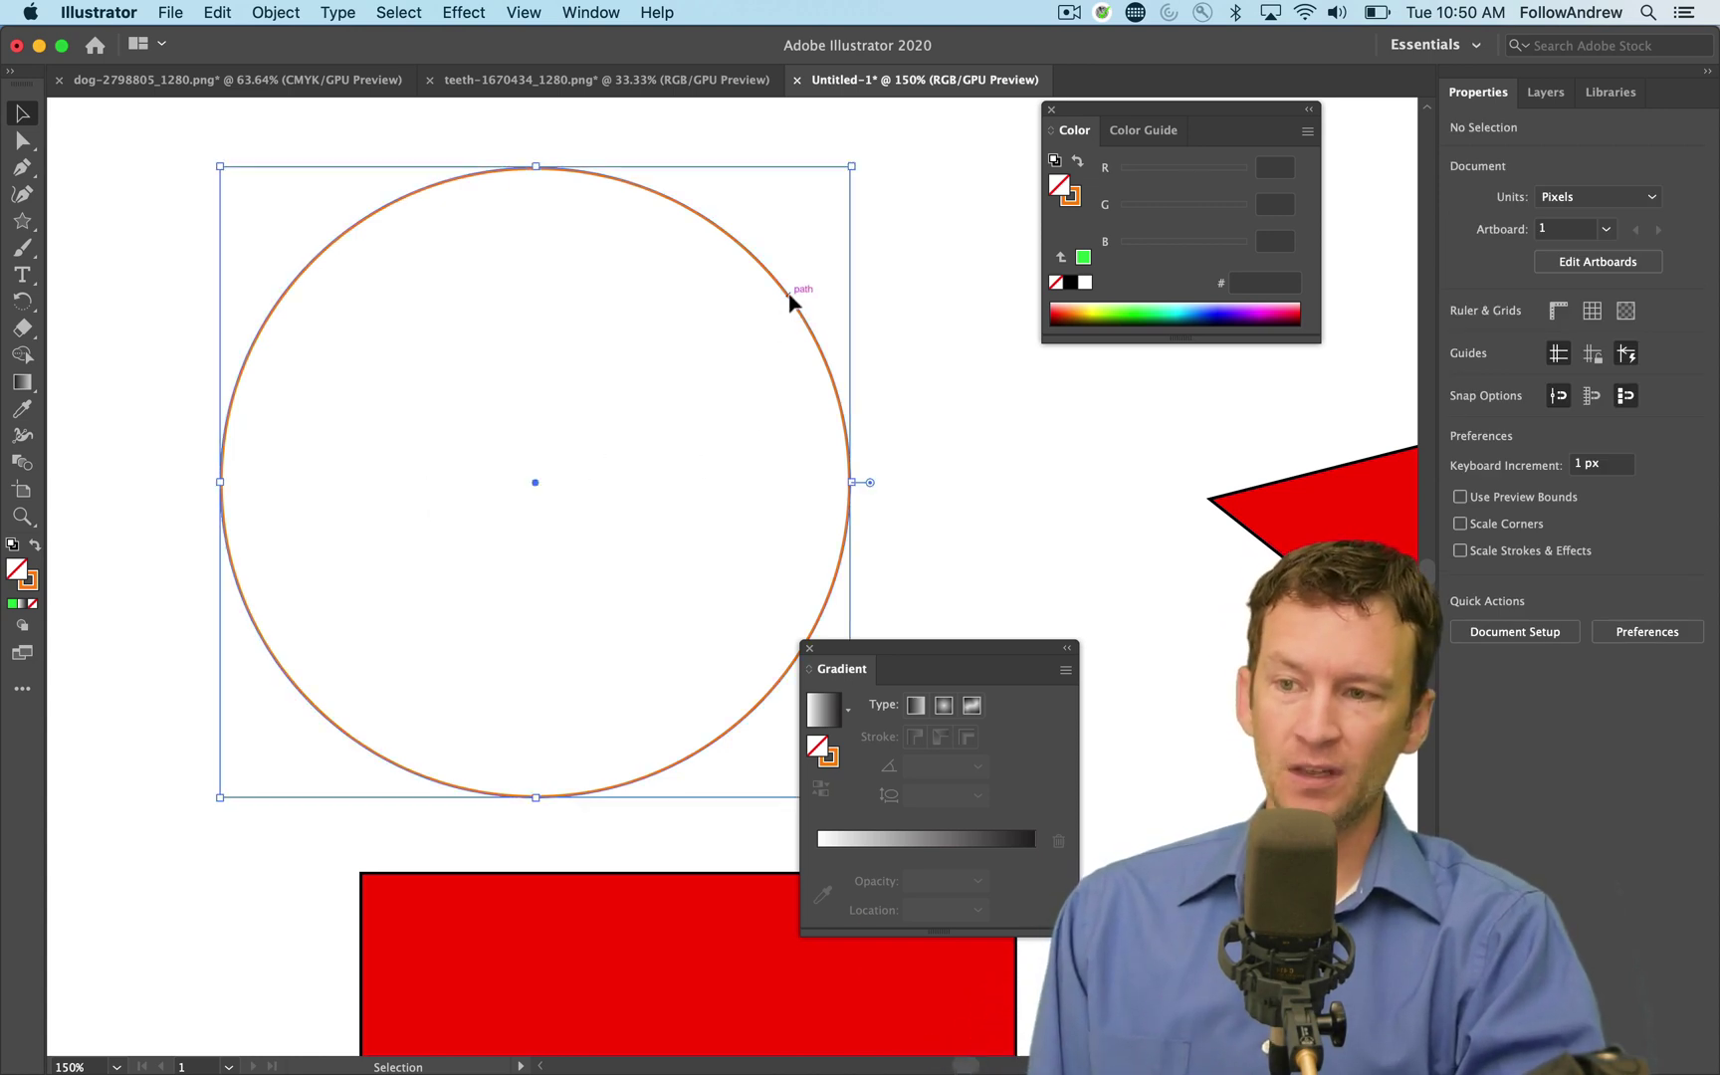
drag(792, 295, 686, 557)
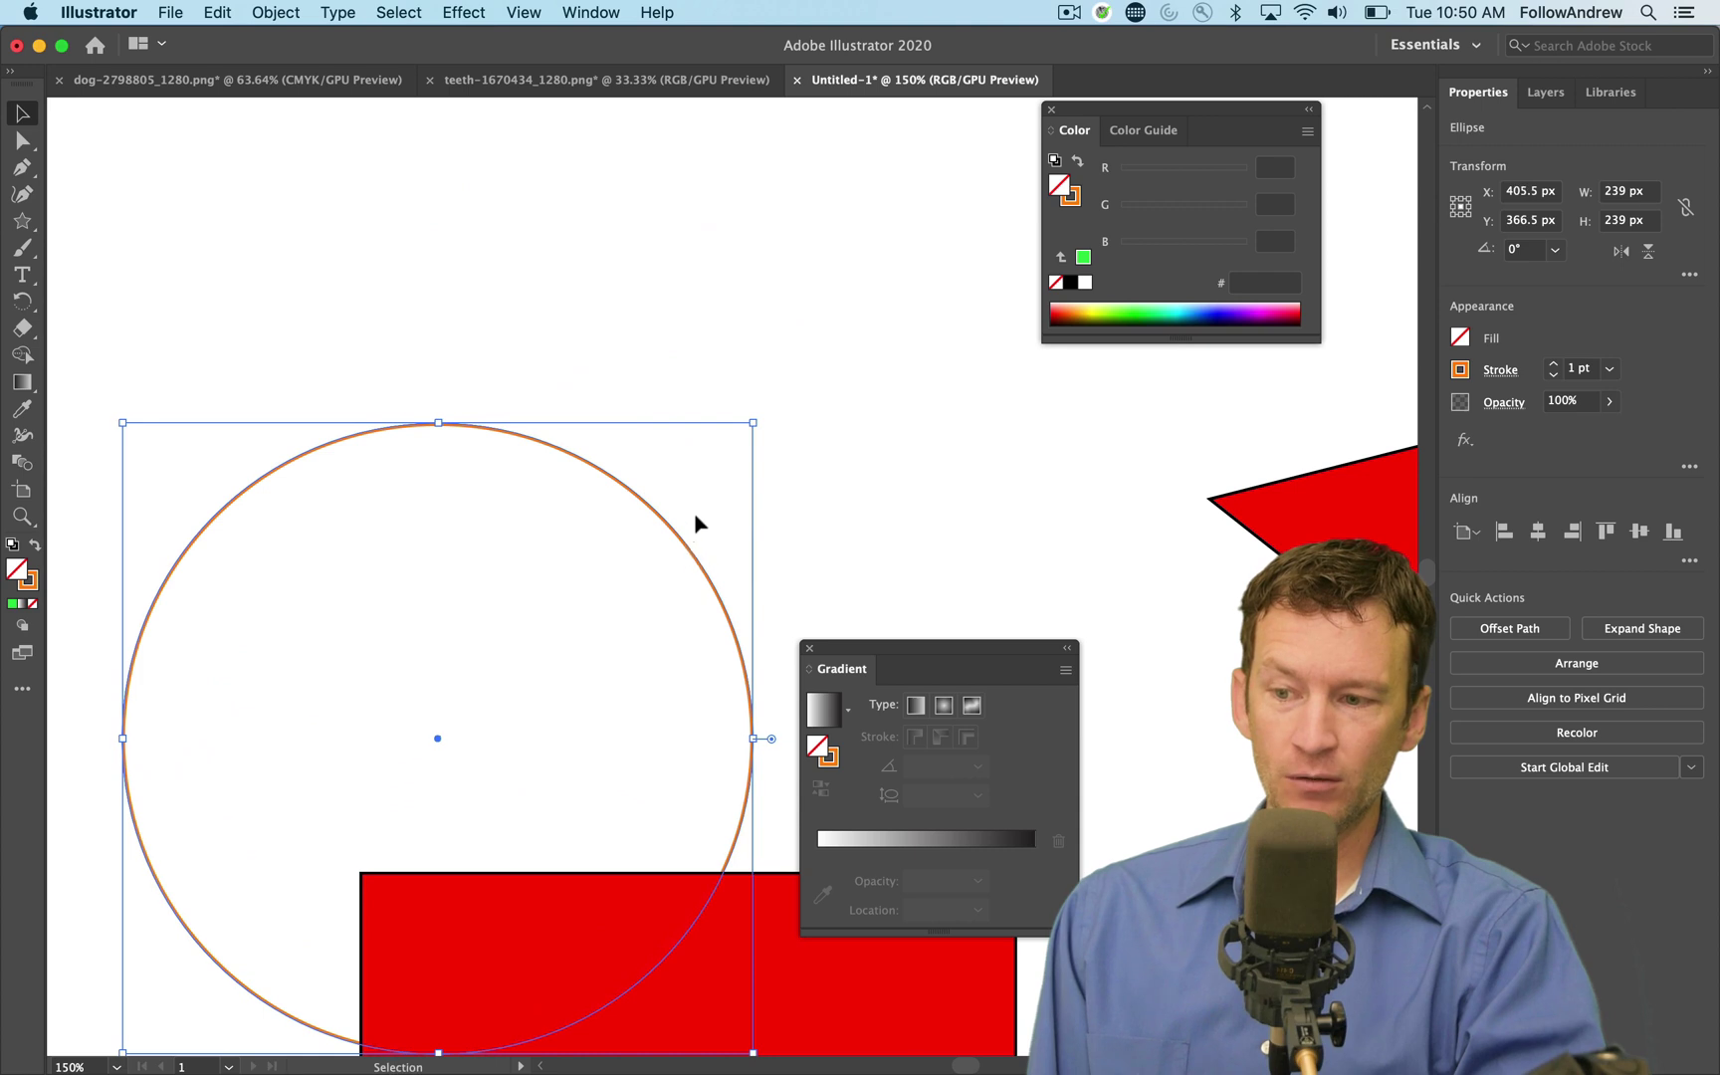
scroll(747, 522, down, 1)
click(839, 619)
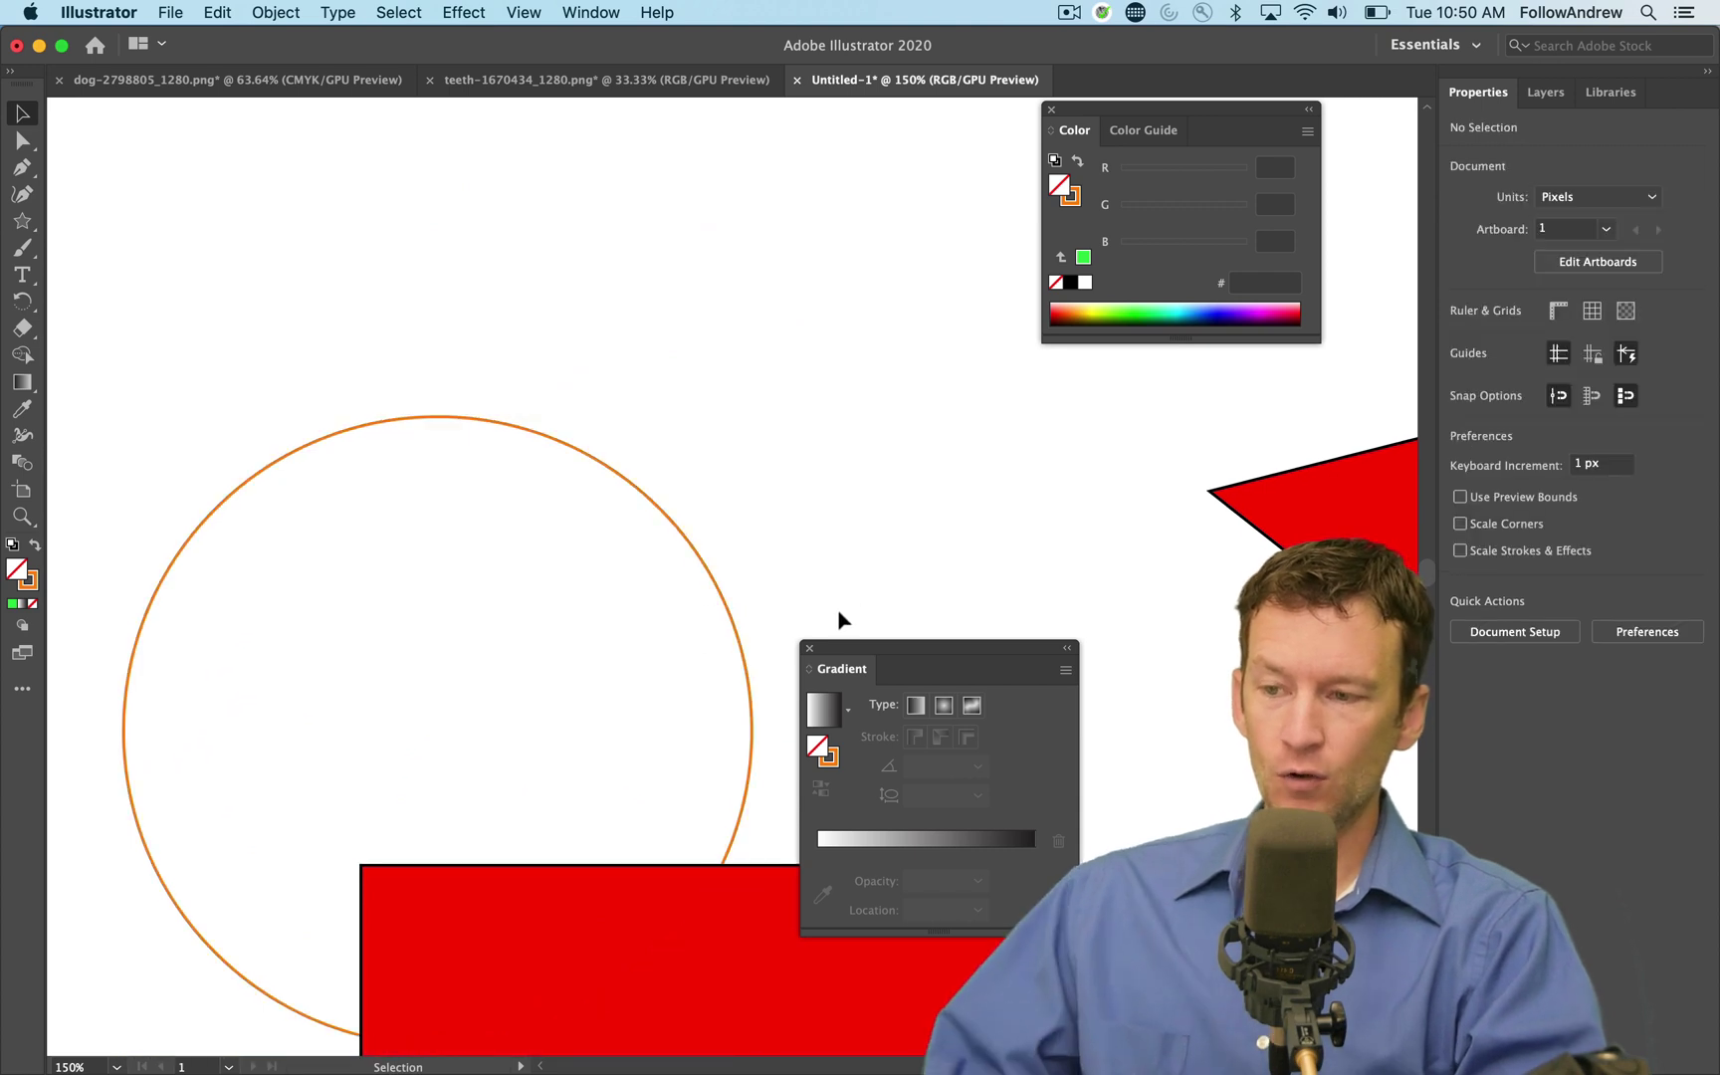
Close the Gradient panel, pan to show the red square and bring up the Layers panel
click(808, 648)
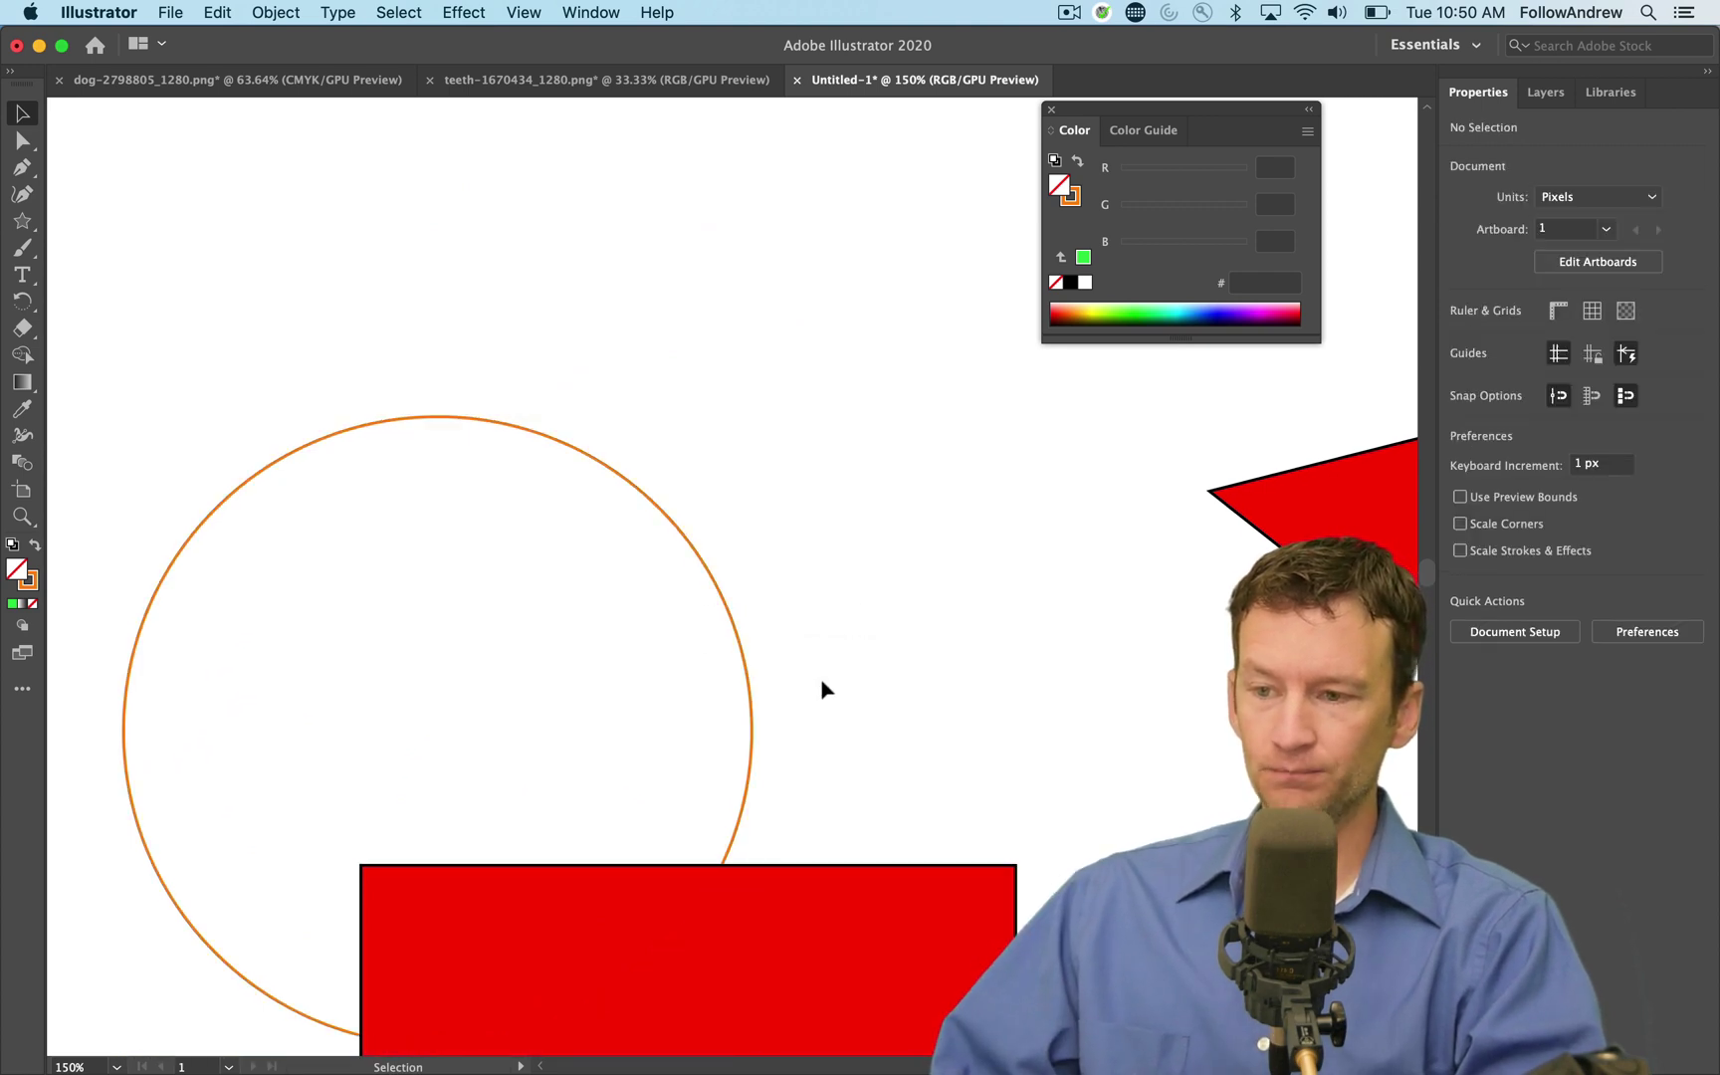
drag(821, 676, 889, 383)
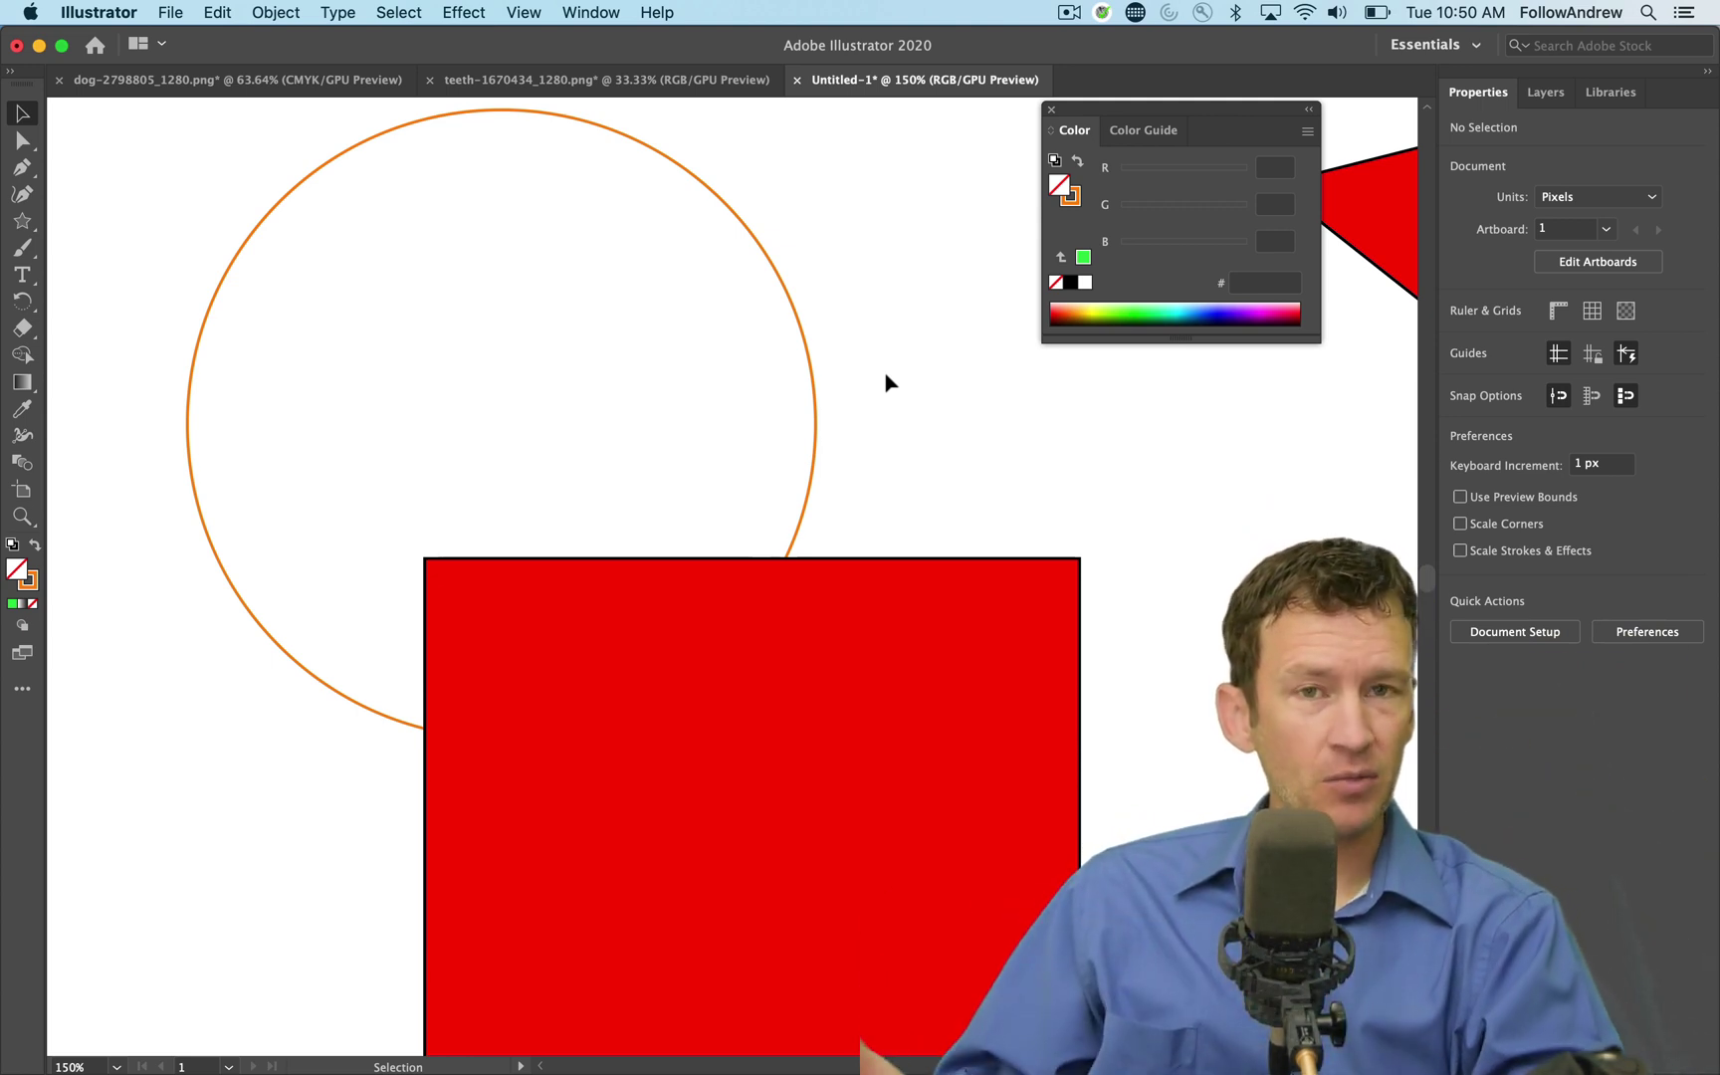
click(1545, 93)
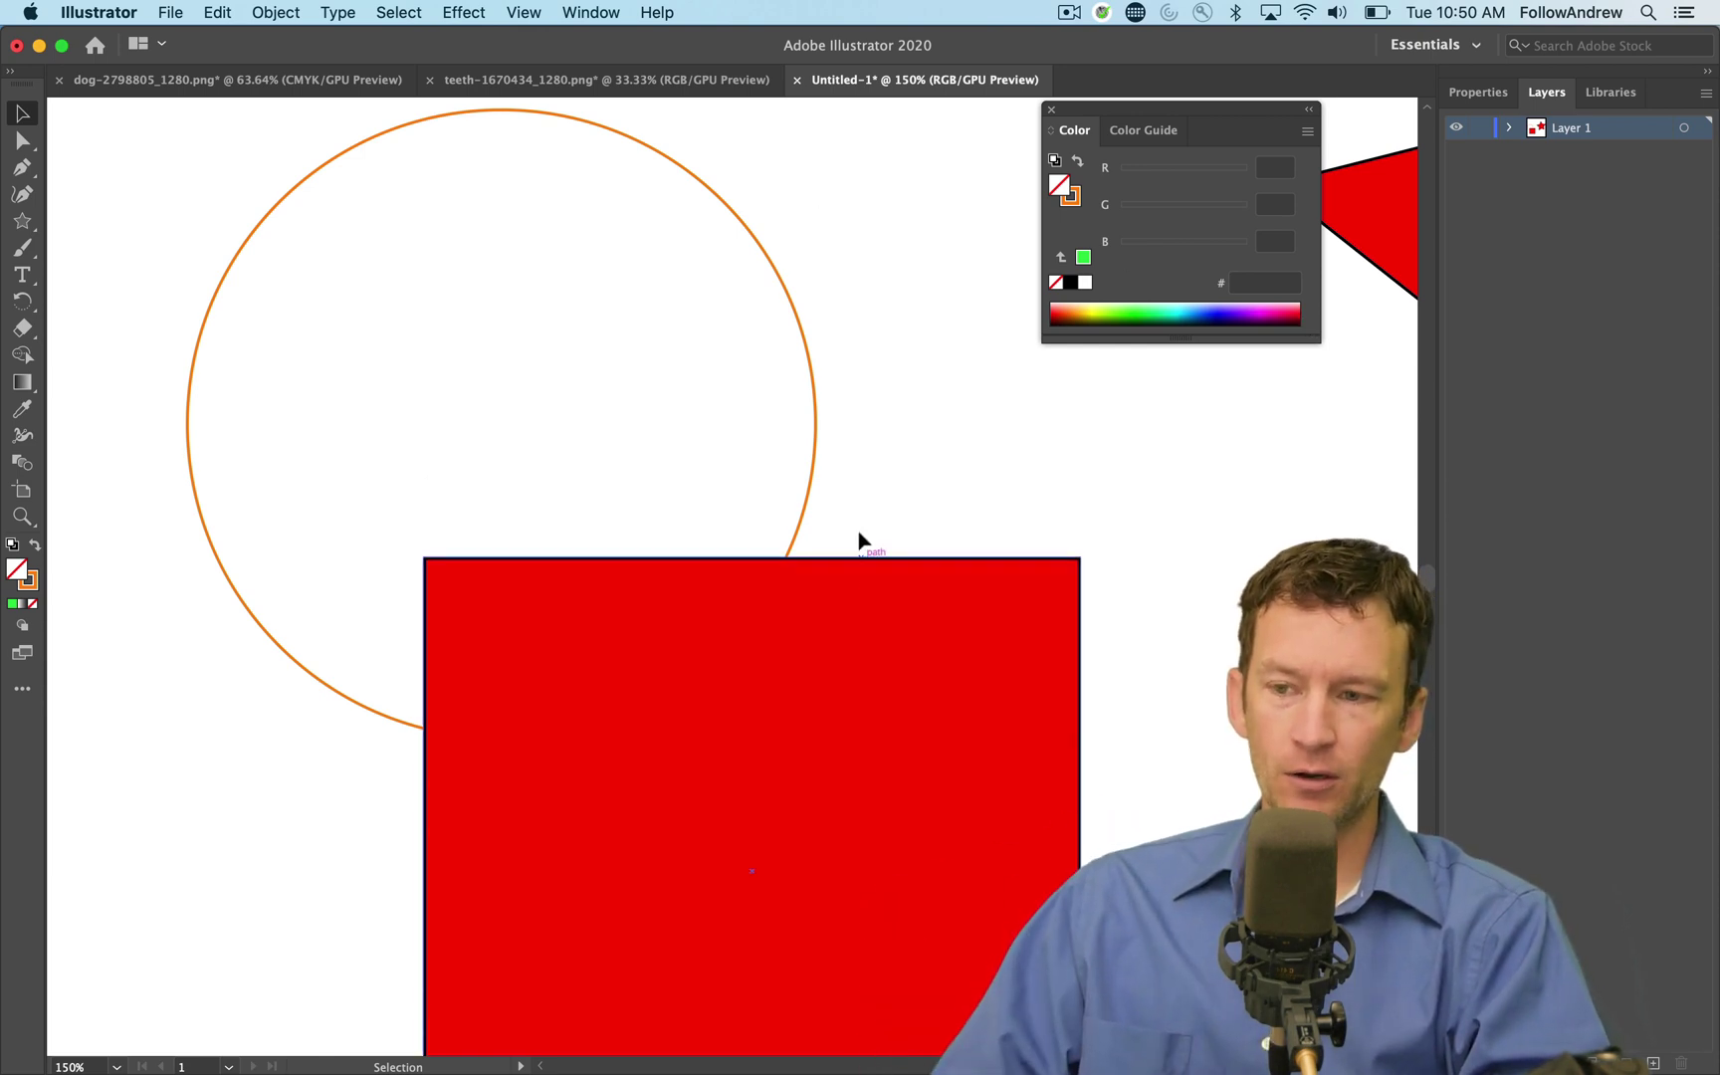
Thicken the orange circle's outline to 12 pt
click(816, 442)
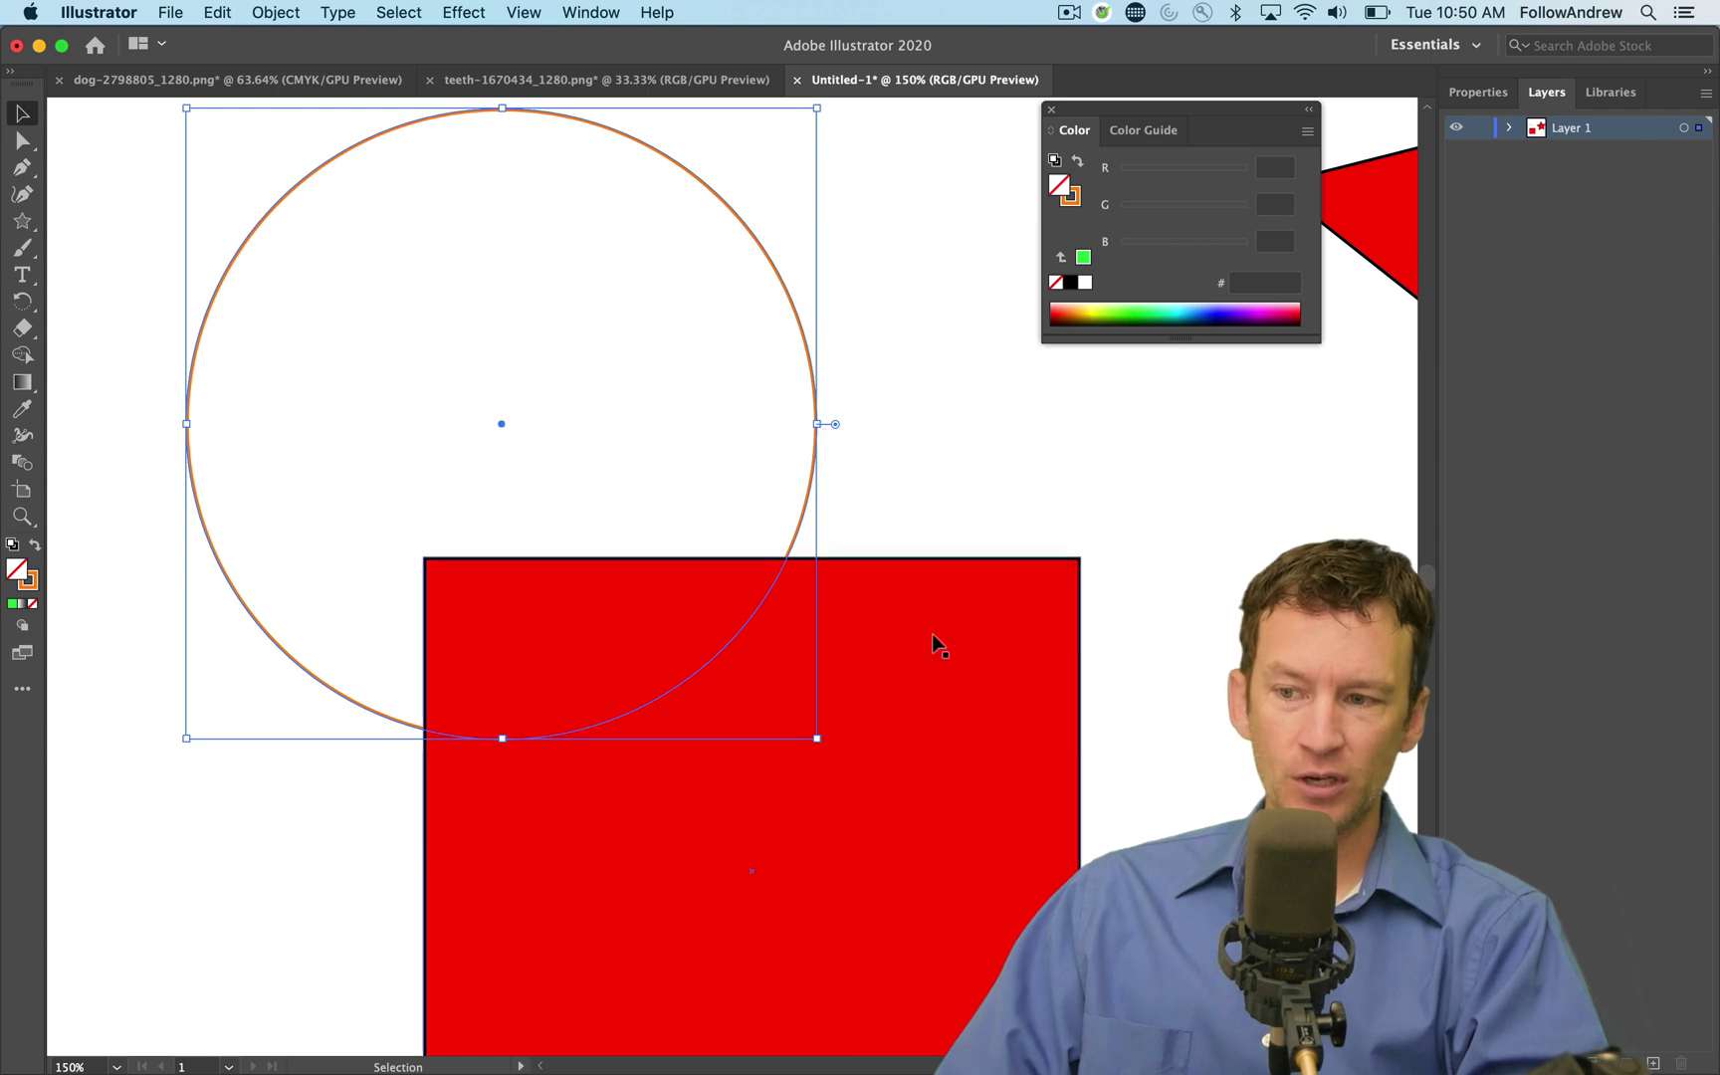
key(super+shift+a)
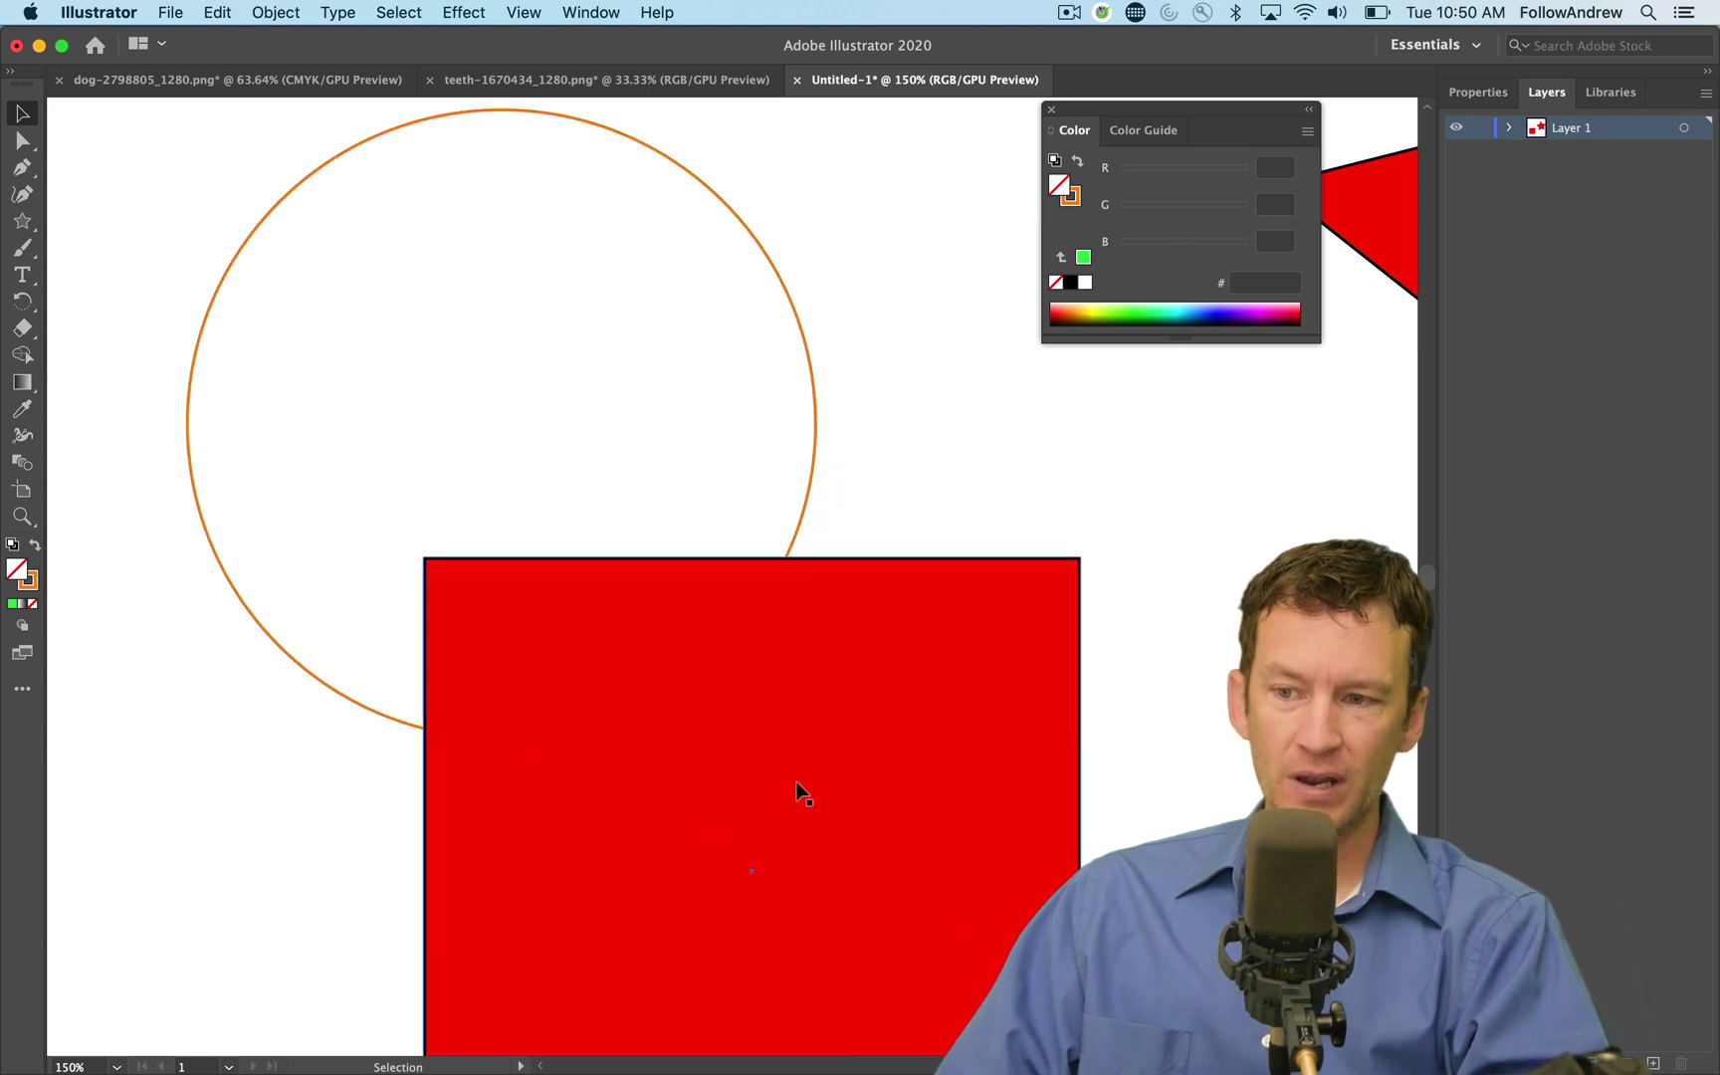
click(347, 701)
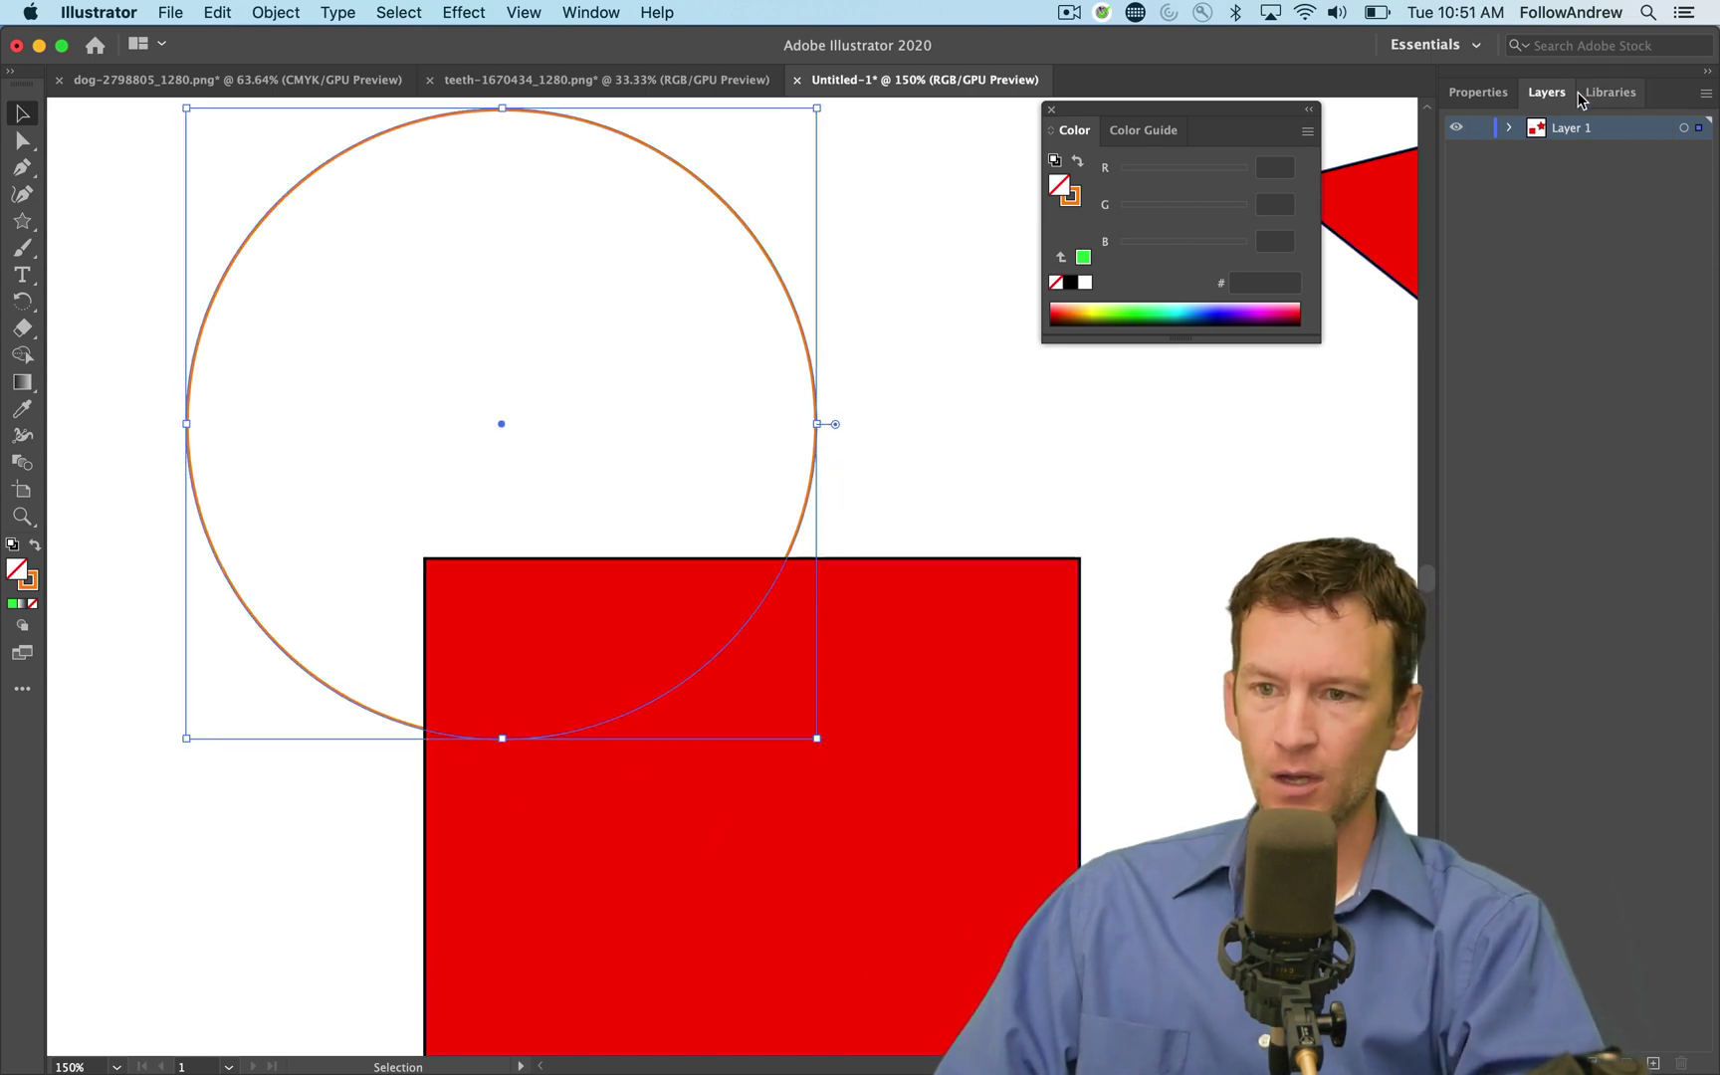
click(1490, 100)
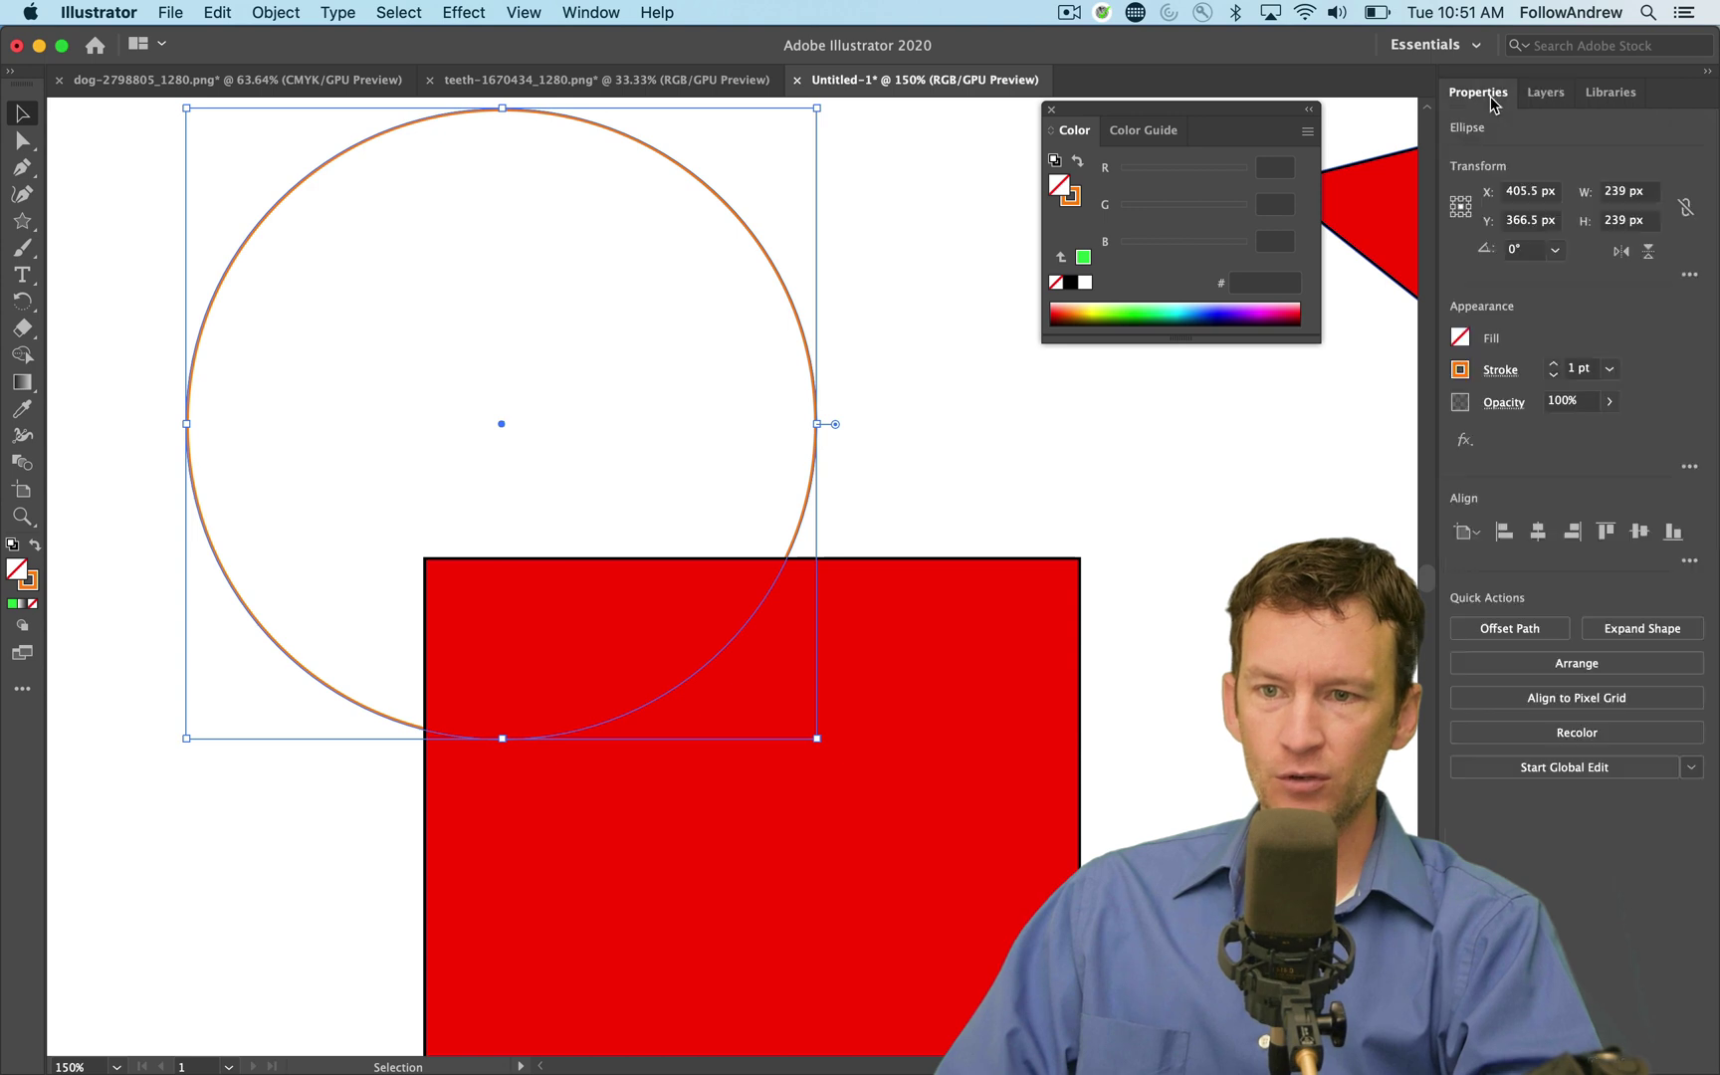
click(1553, 365)
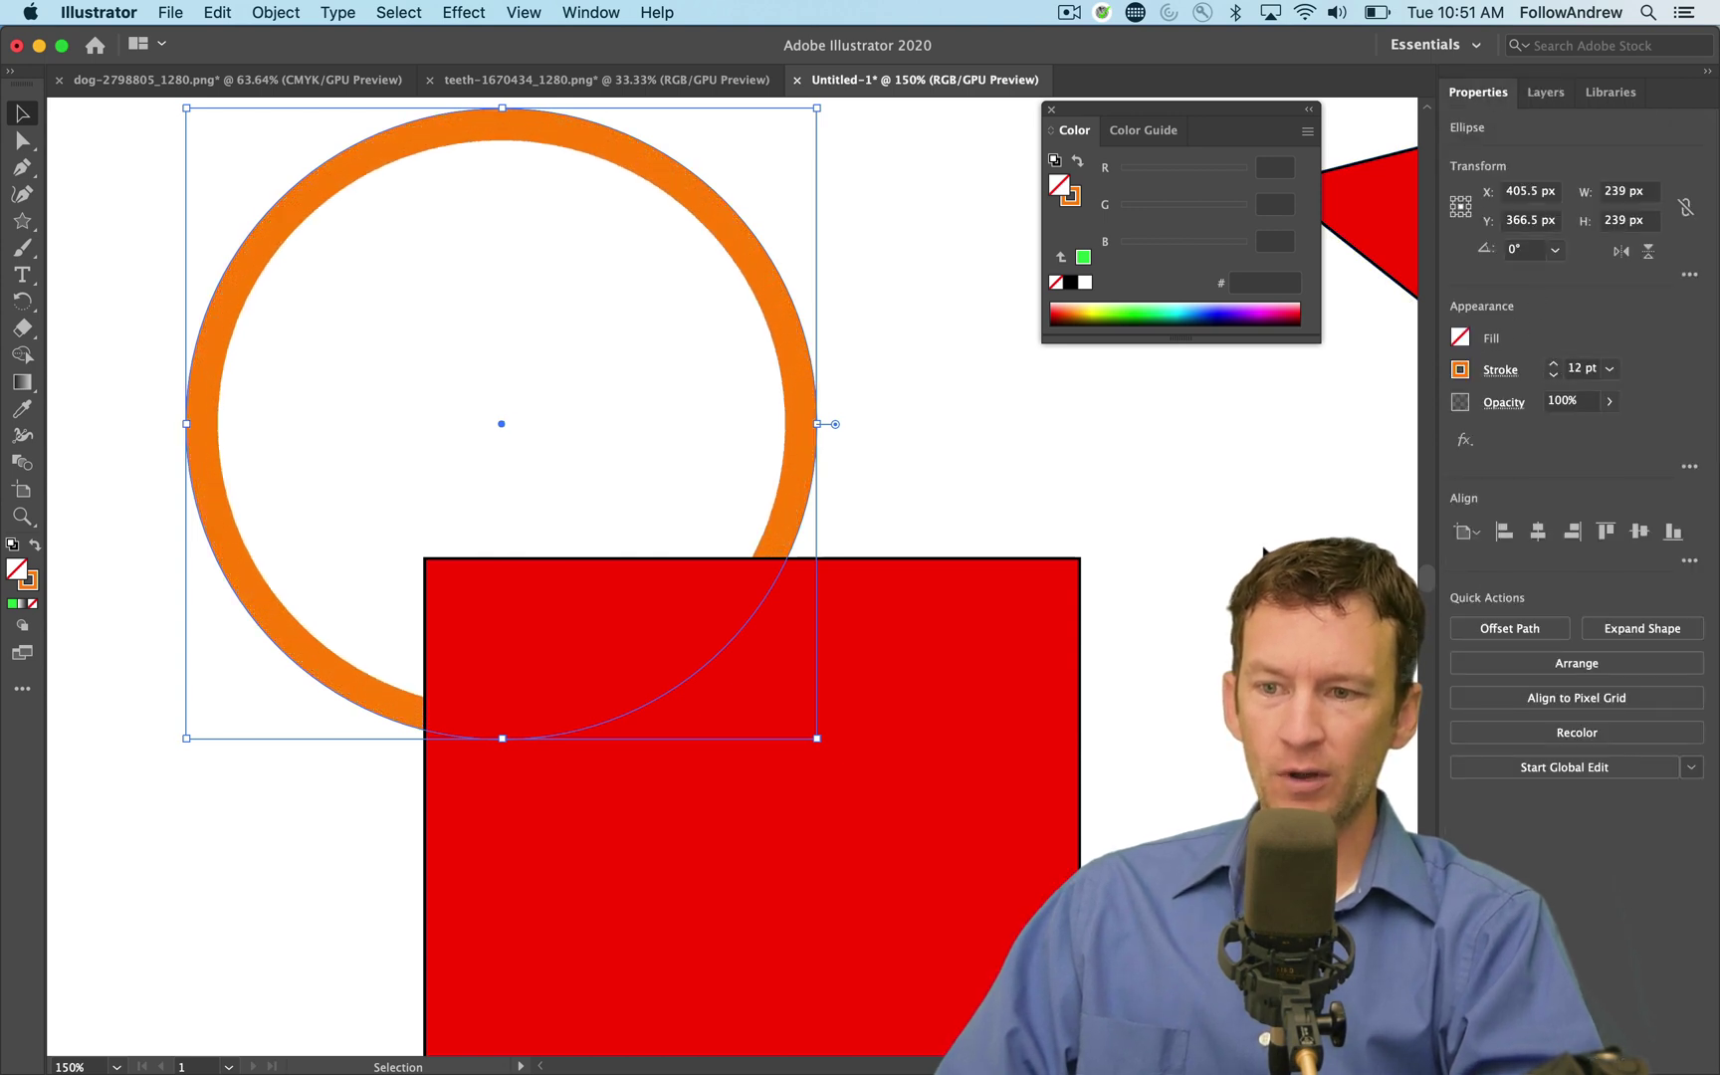
click(801, 511)
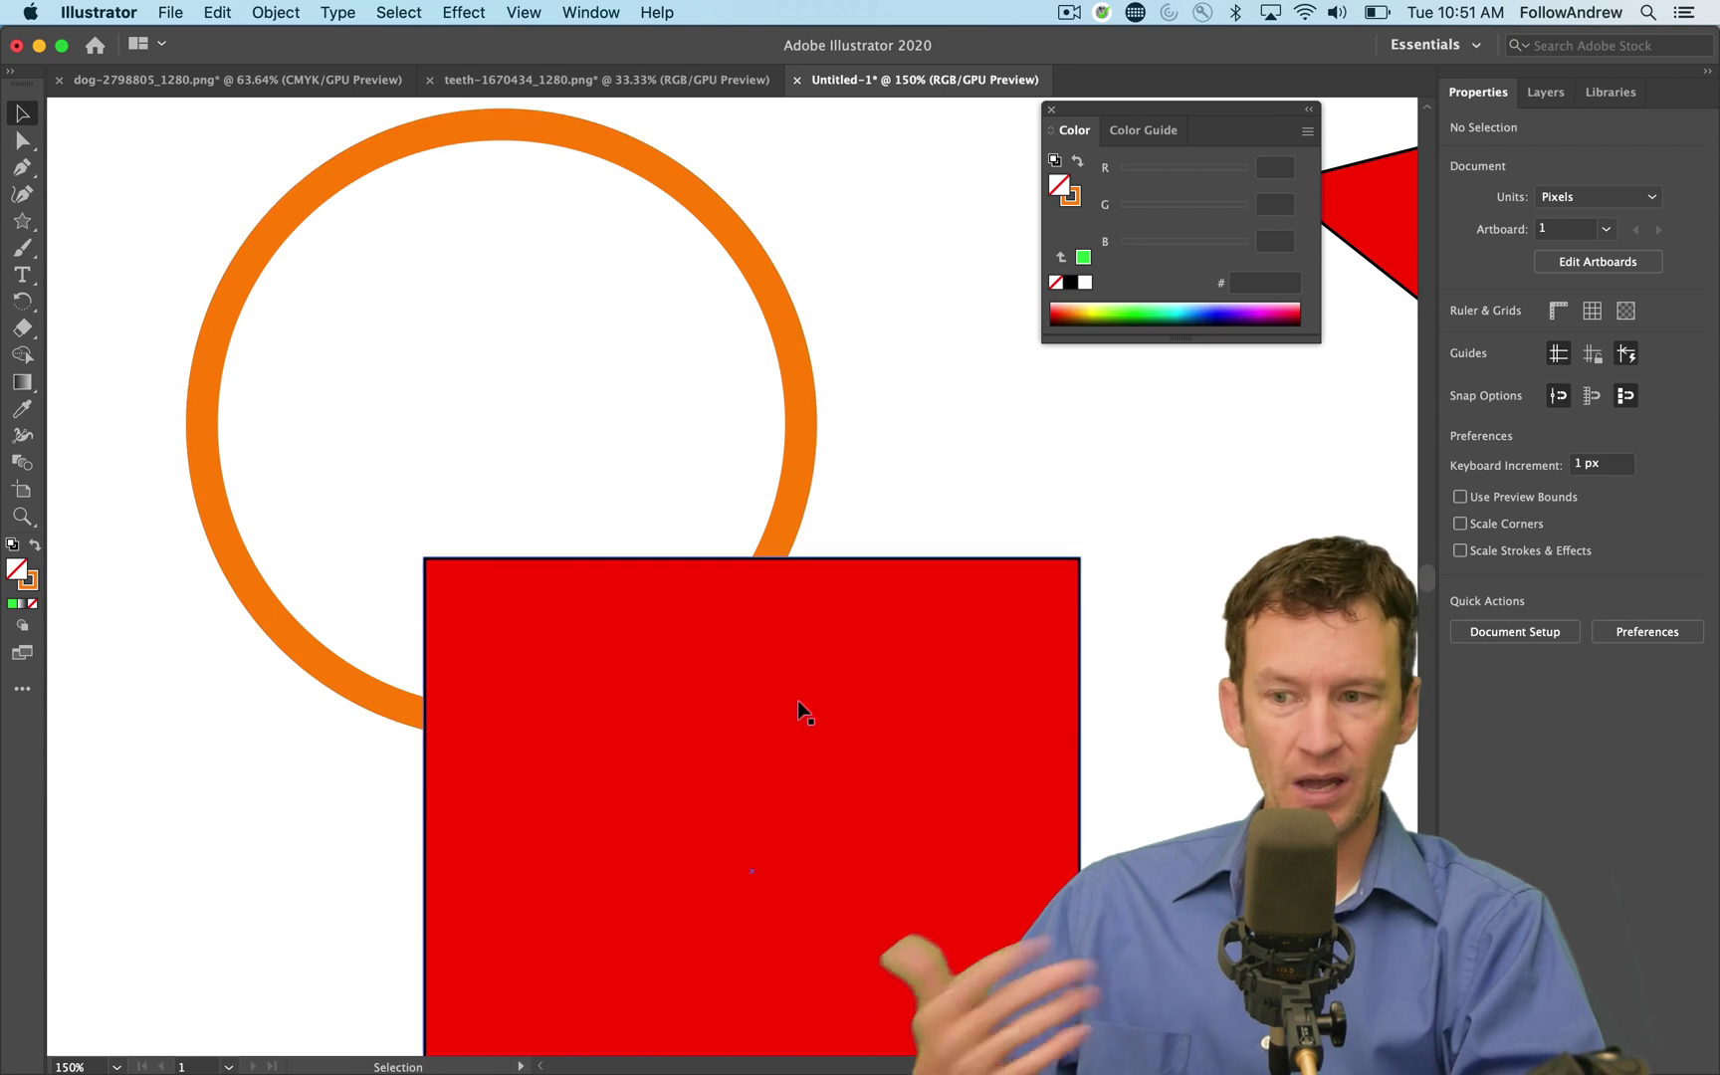
Bring the orange ring to the front via Arrange > Bring to Front, then deselect
click(809, 448)
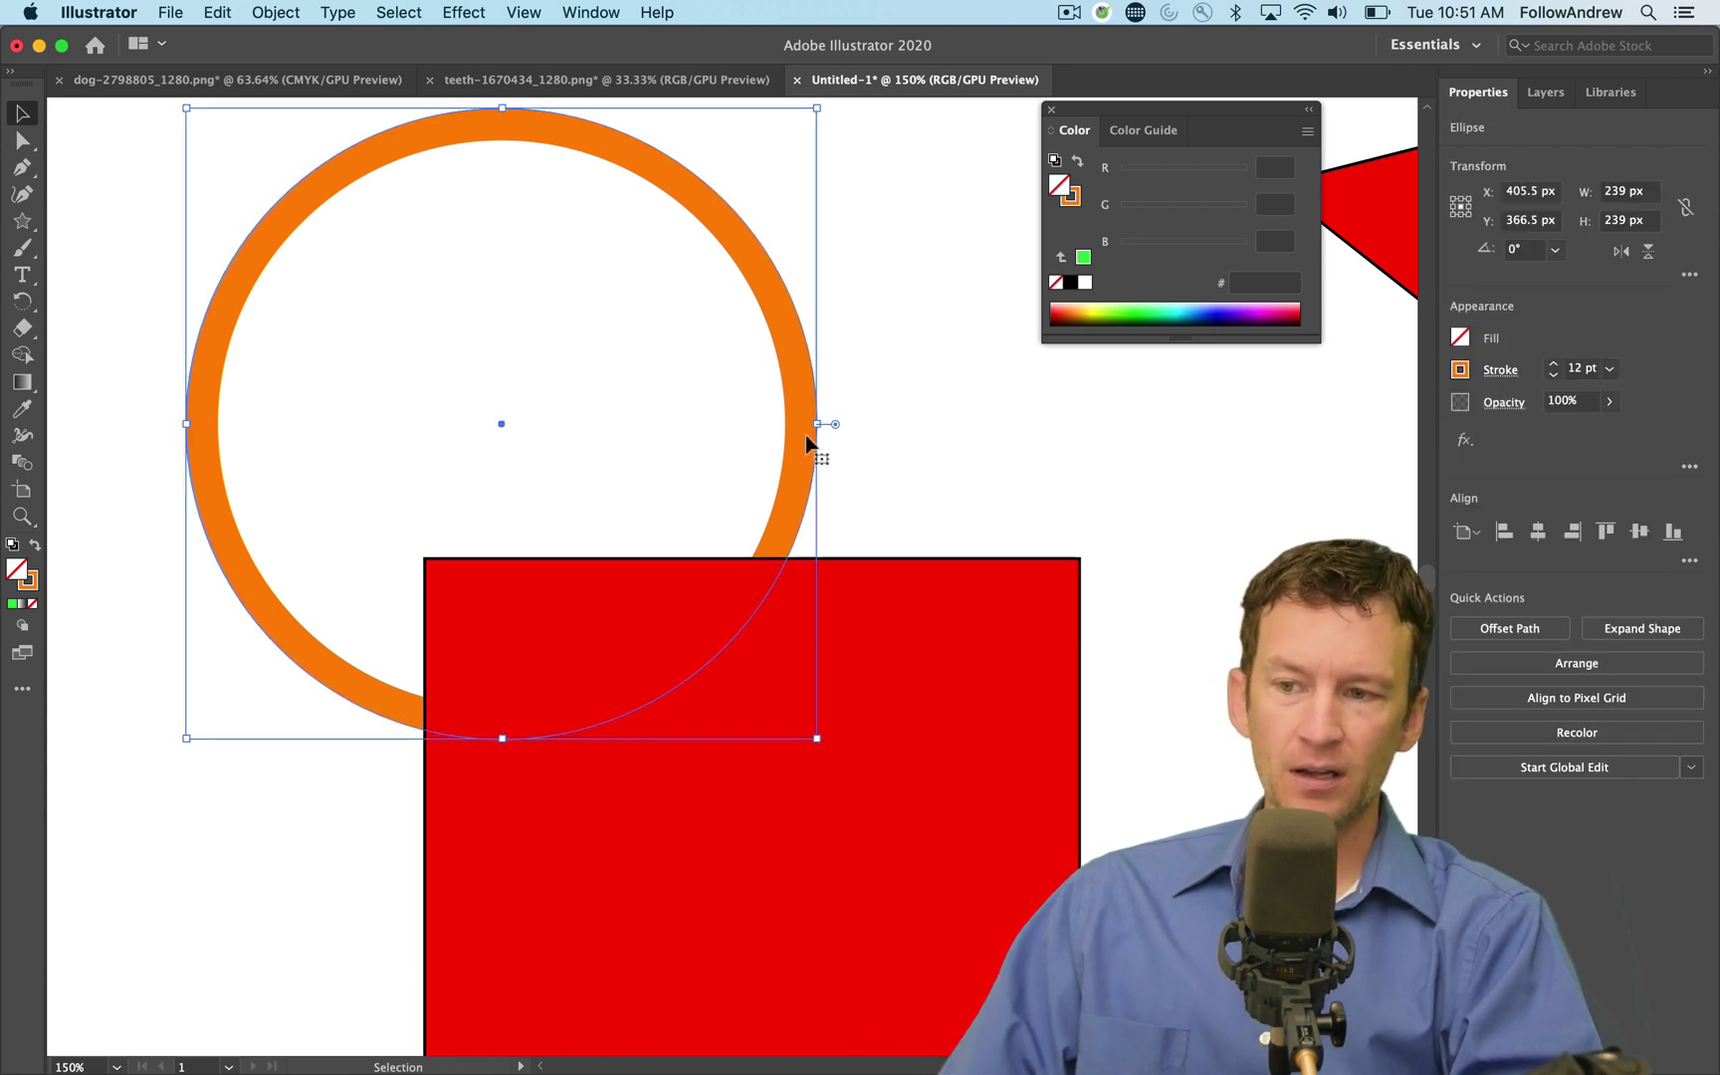
right_click(808, 445)
mouse_move(856, 801)
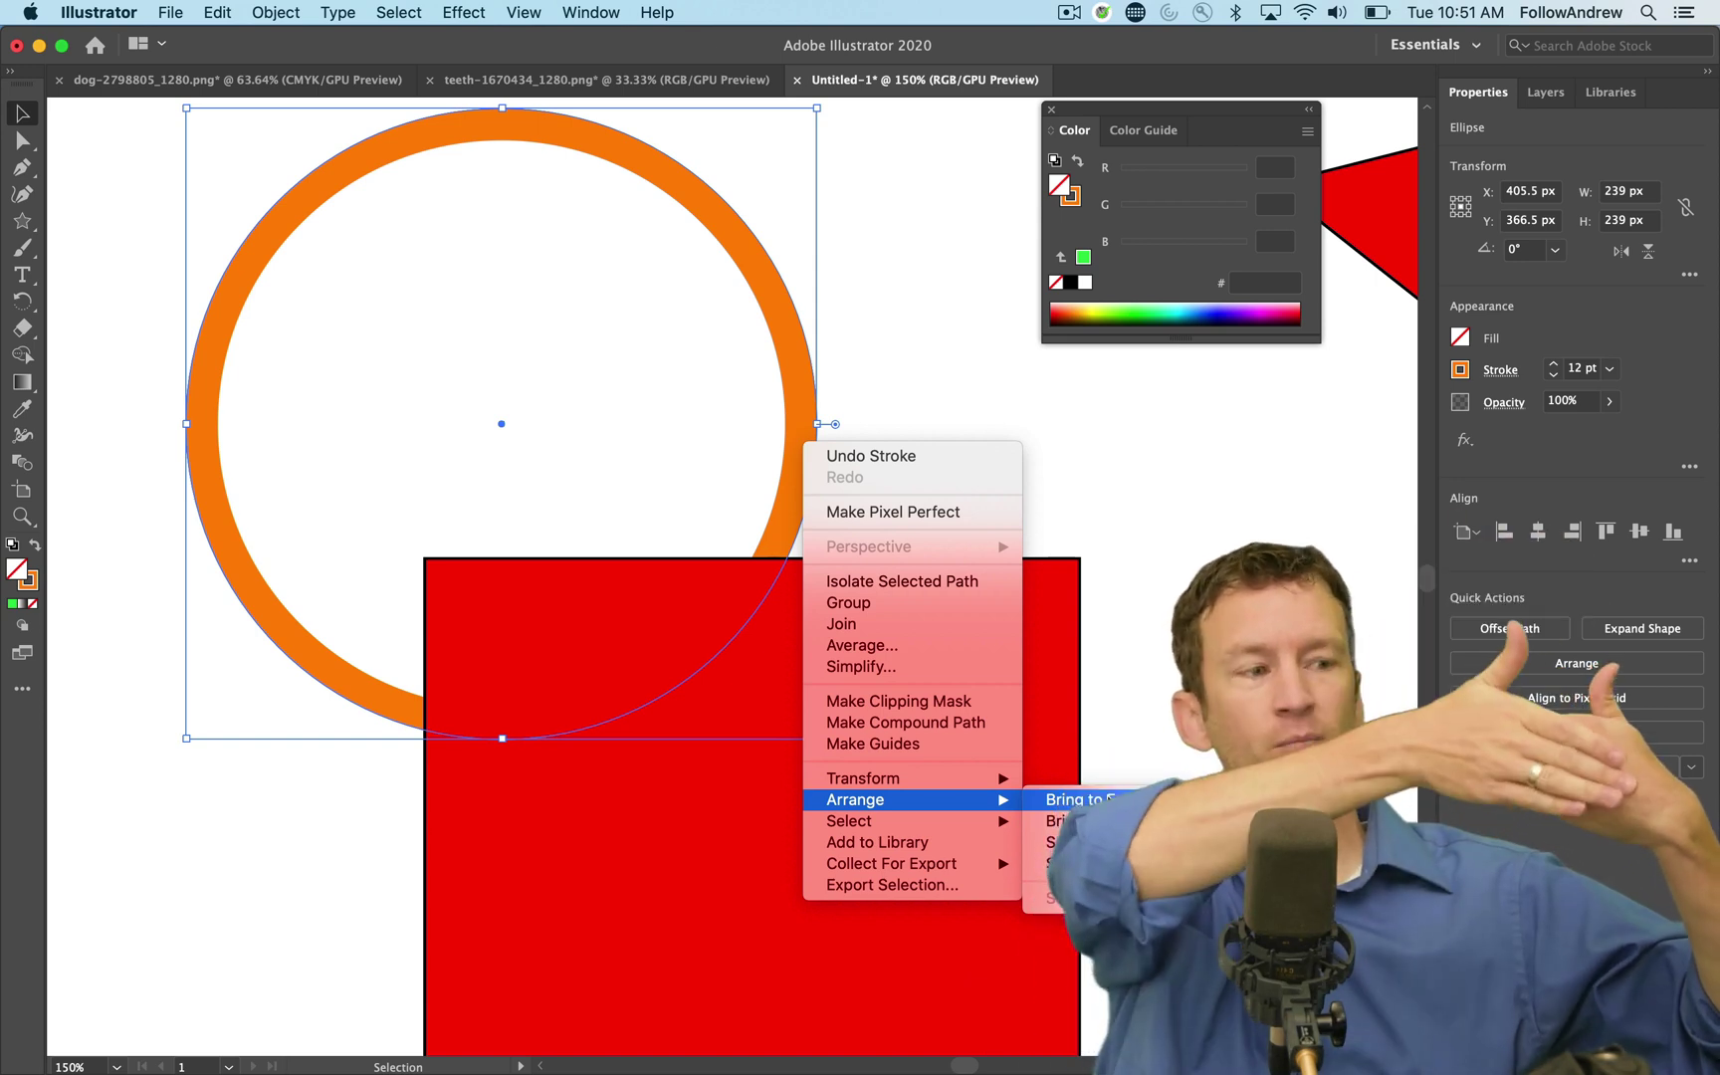
click(1107, 801)
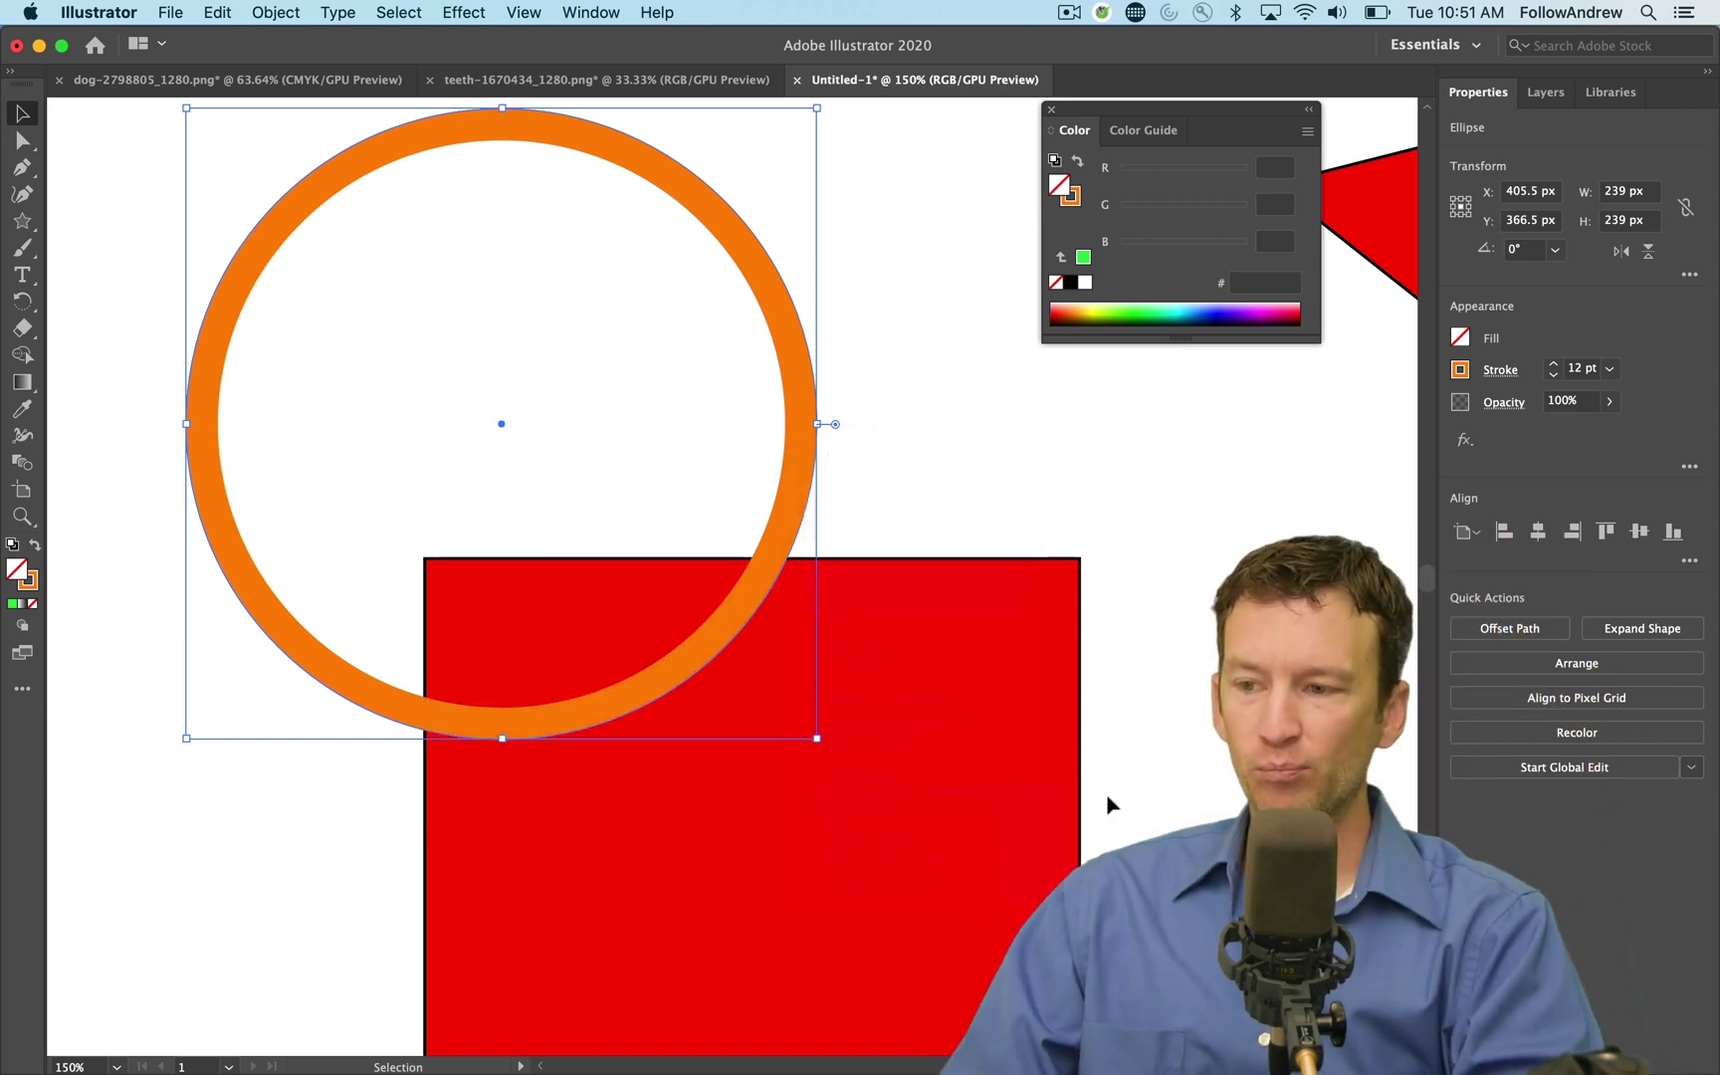
click(1155, 752)
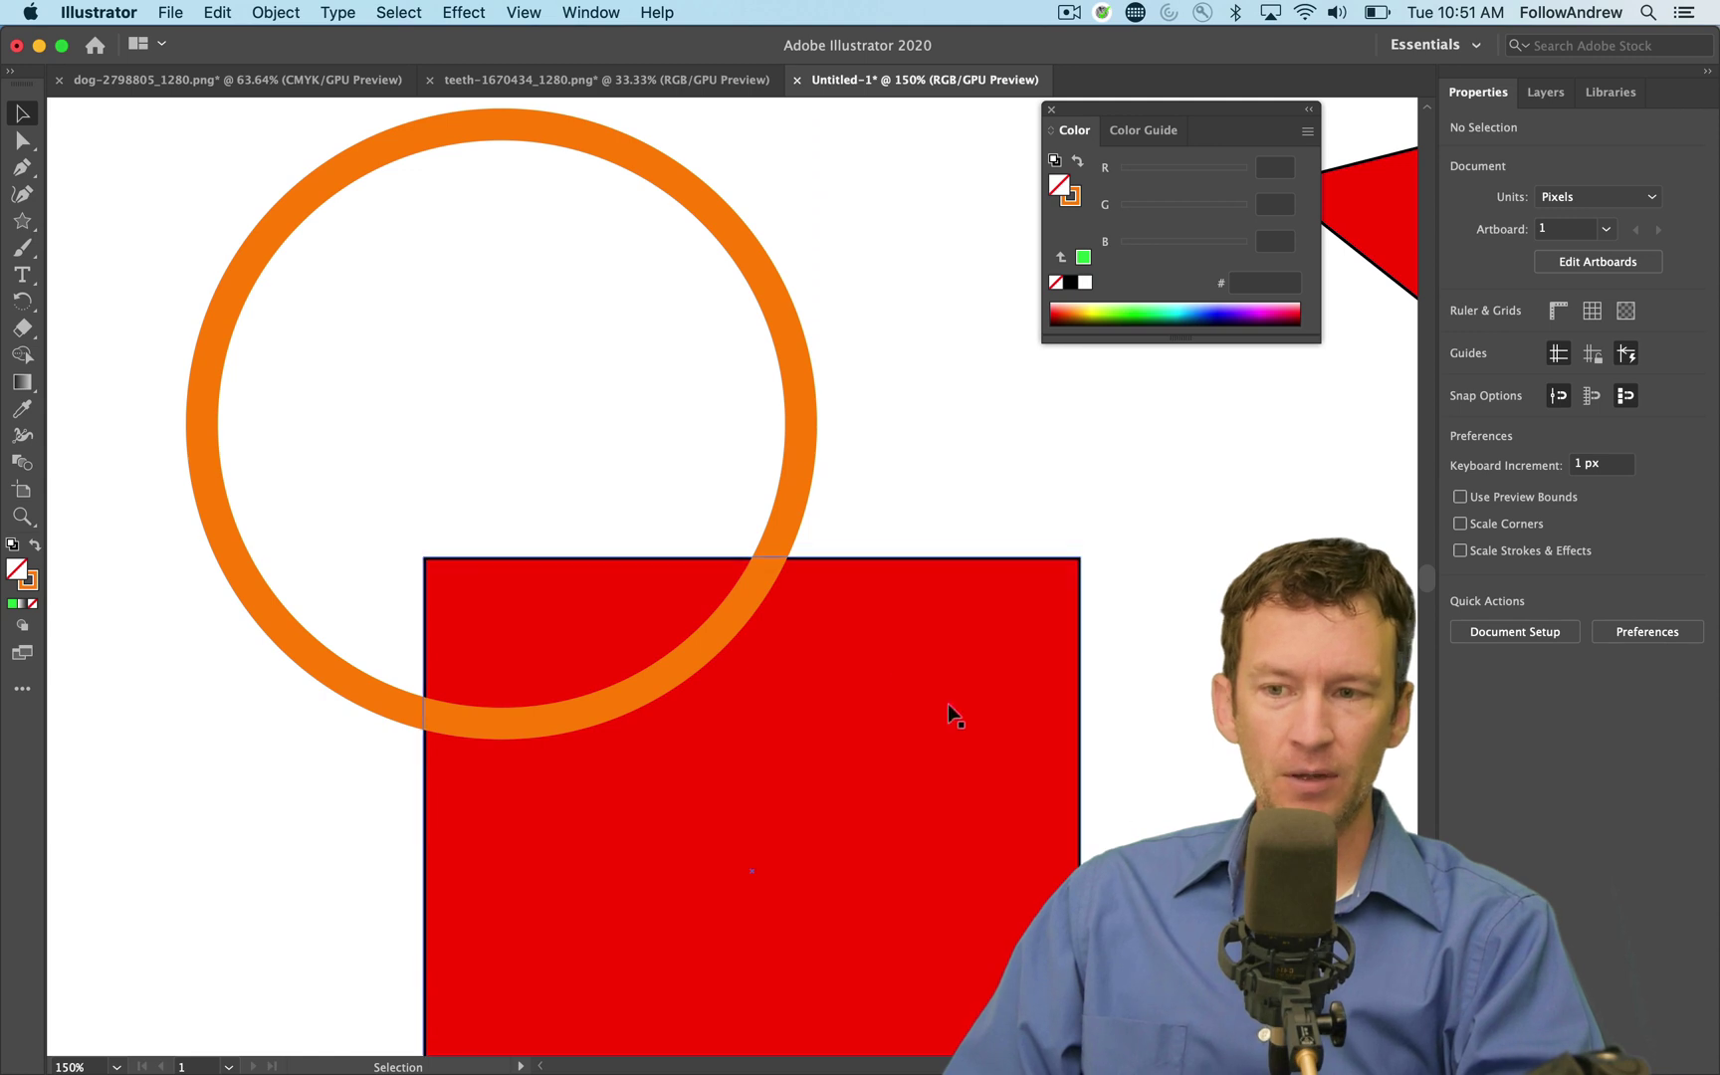
Drag the orange ring right and down so it straddles the red square's right edge
click(1547, 92)
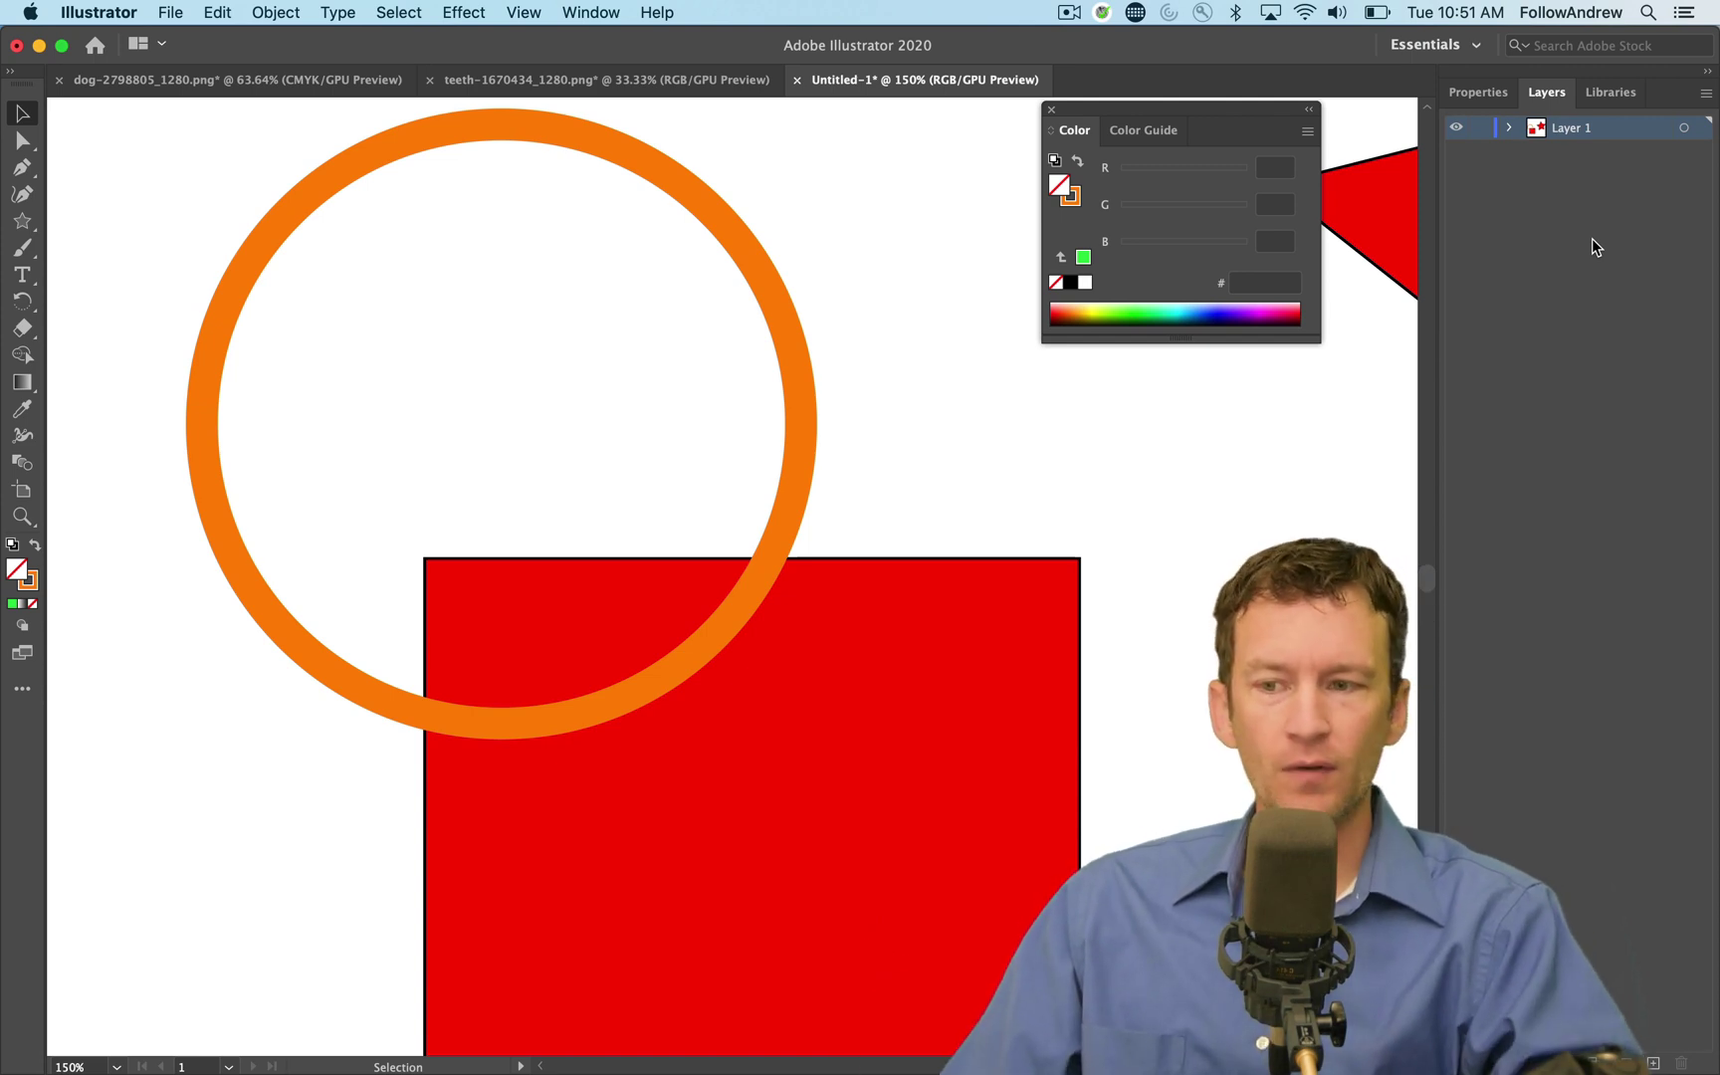
click(929, 469)
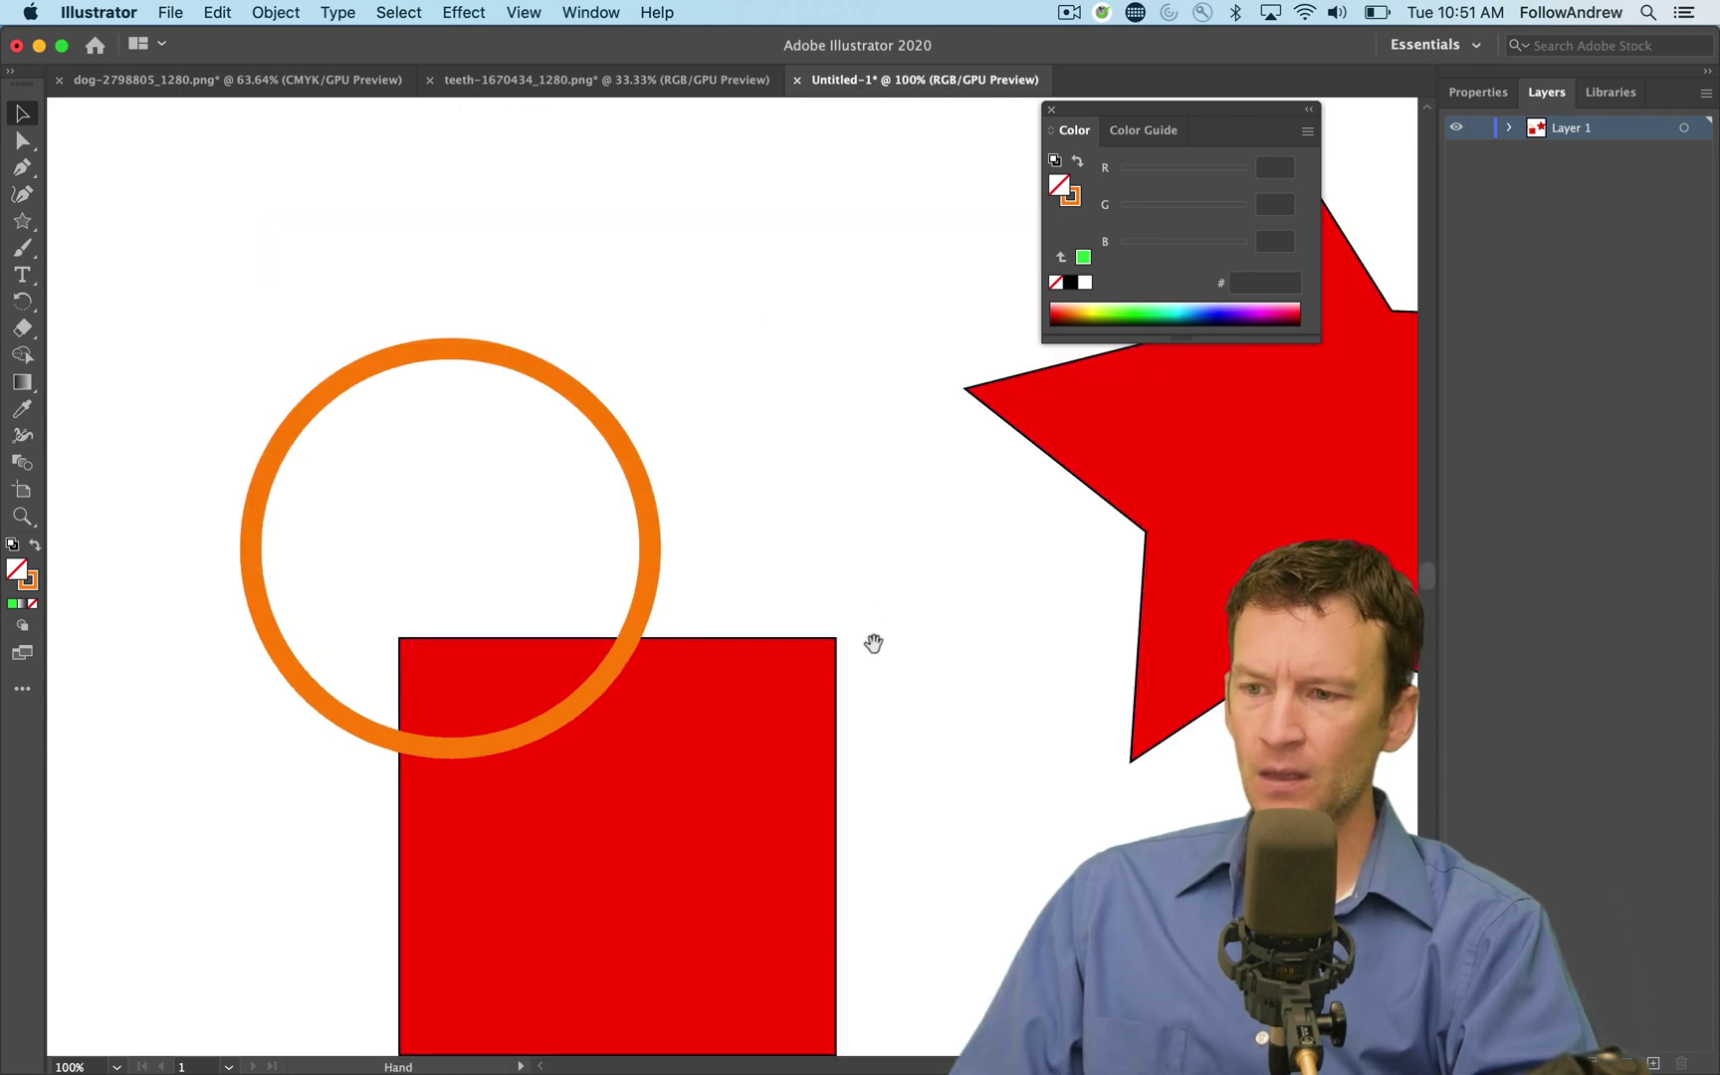
drag(875, 641, 860, 494)
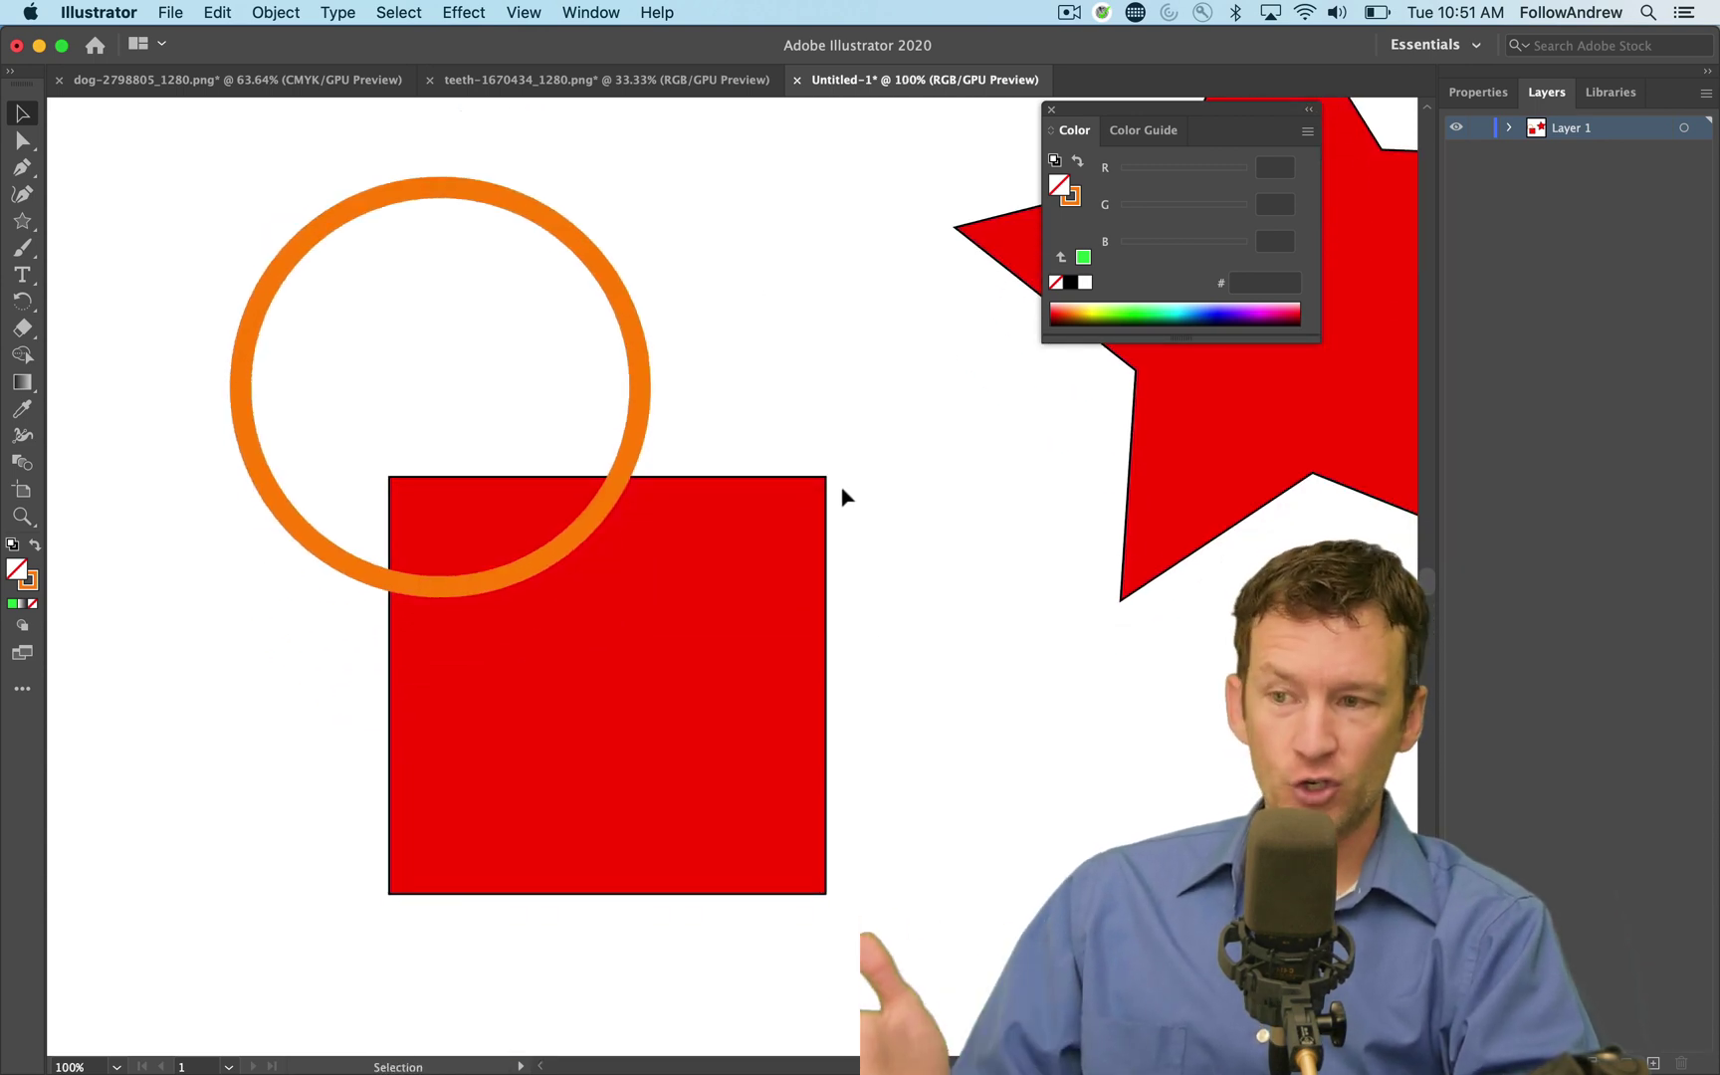
click(801, 528)
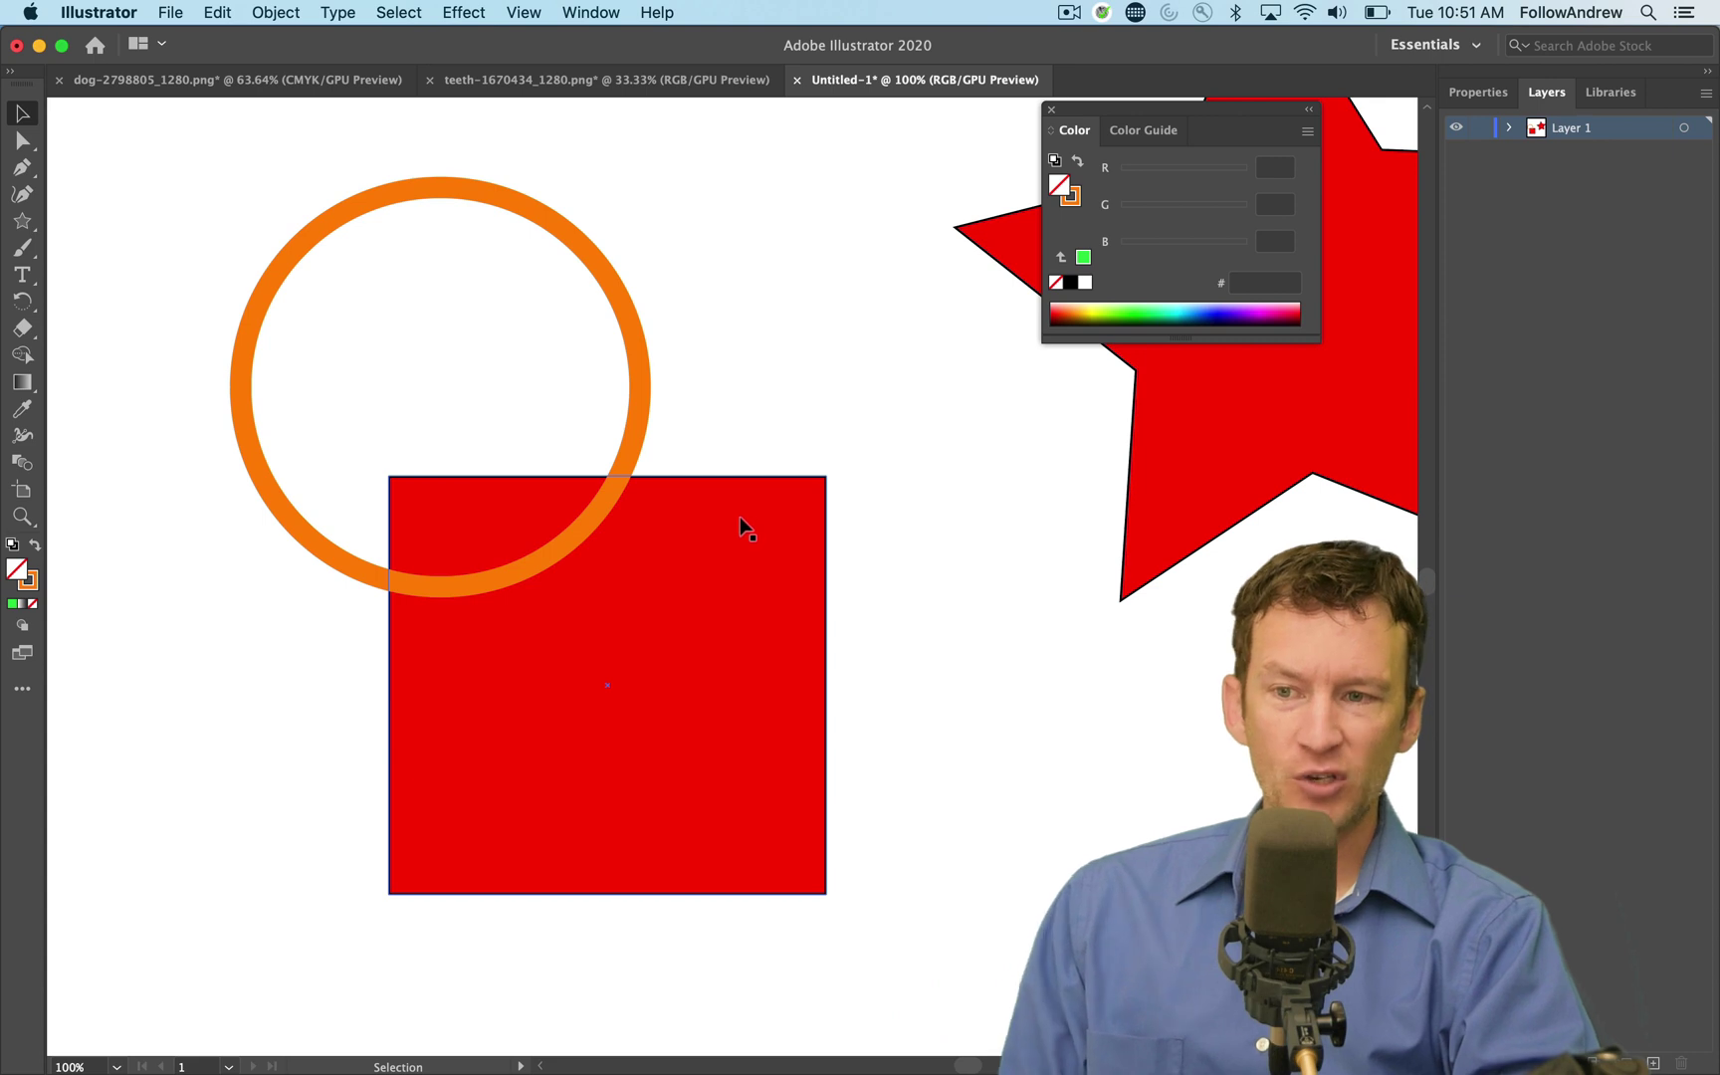
click(672, 437)
click(634, 391)
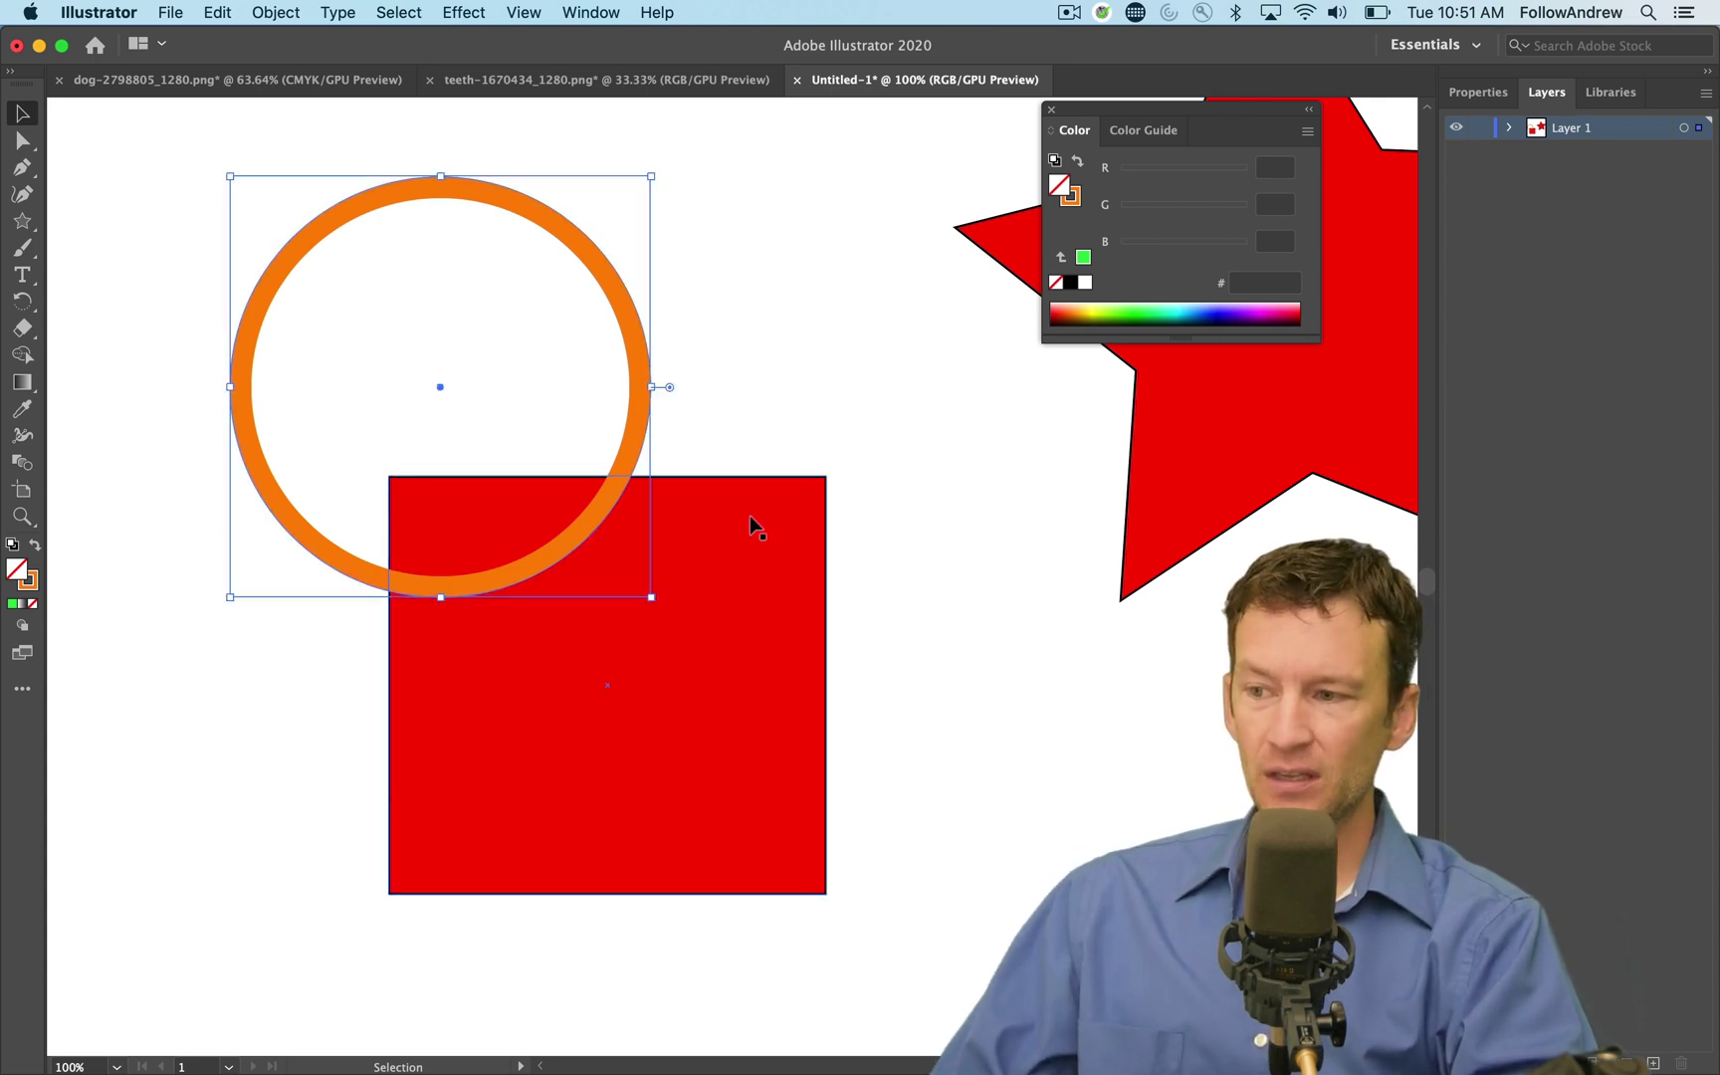
drag(640, 461, 1004, 603)
click(441, 410)
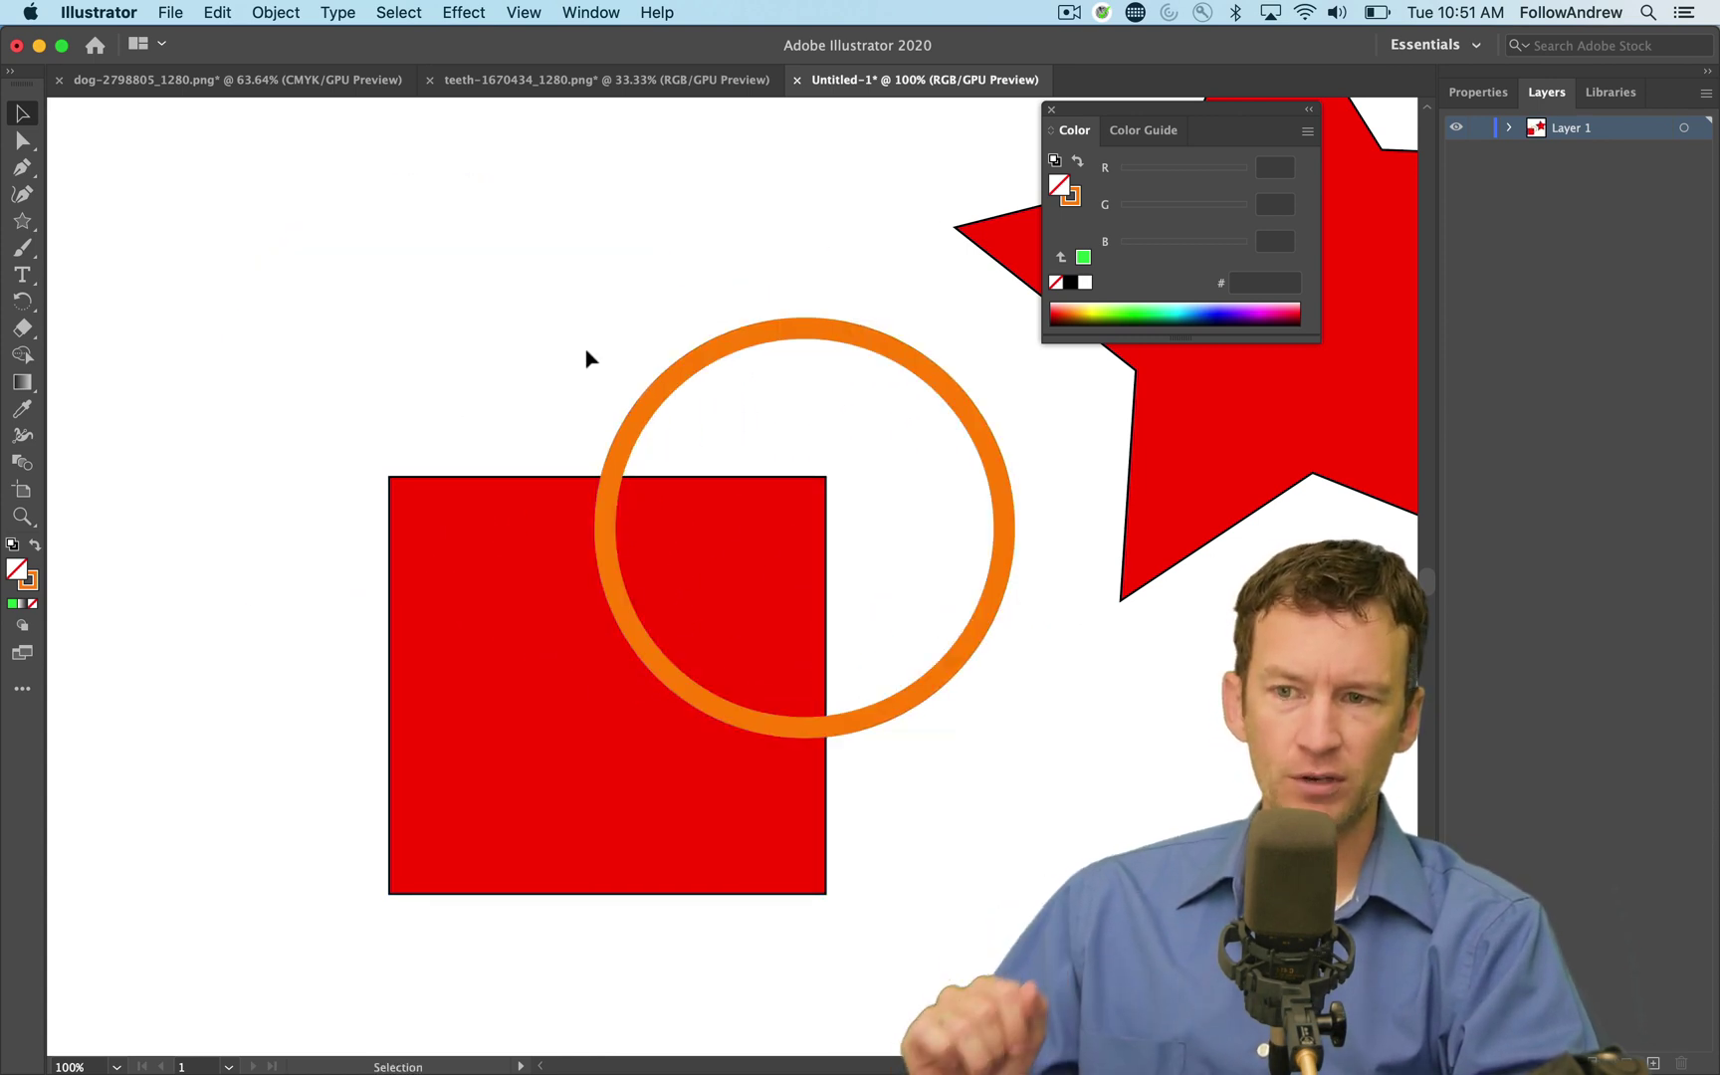
Close the floating Color panel and pan to show the whole artboard and star
click(1051, 109)
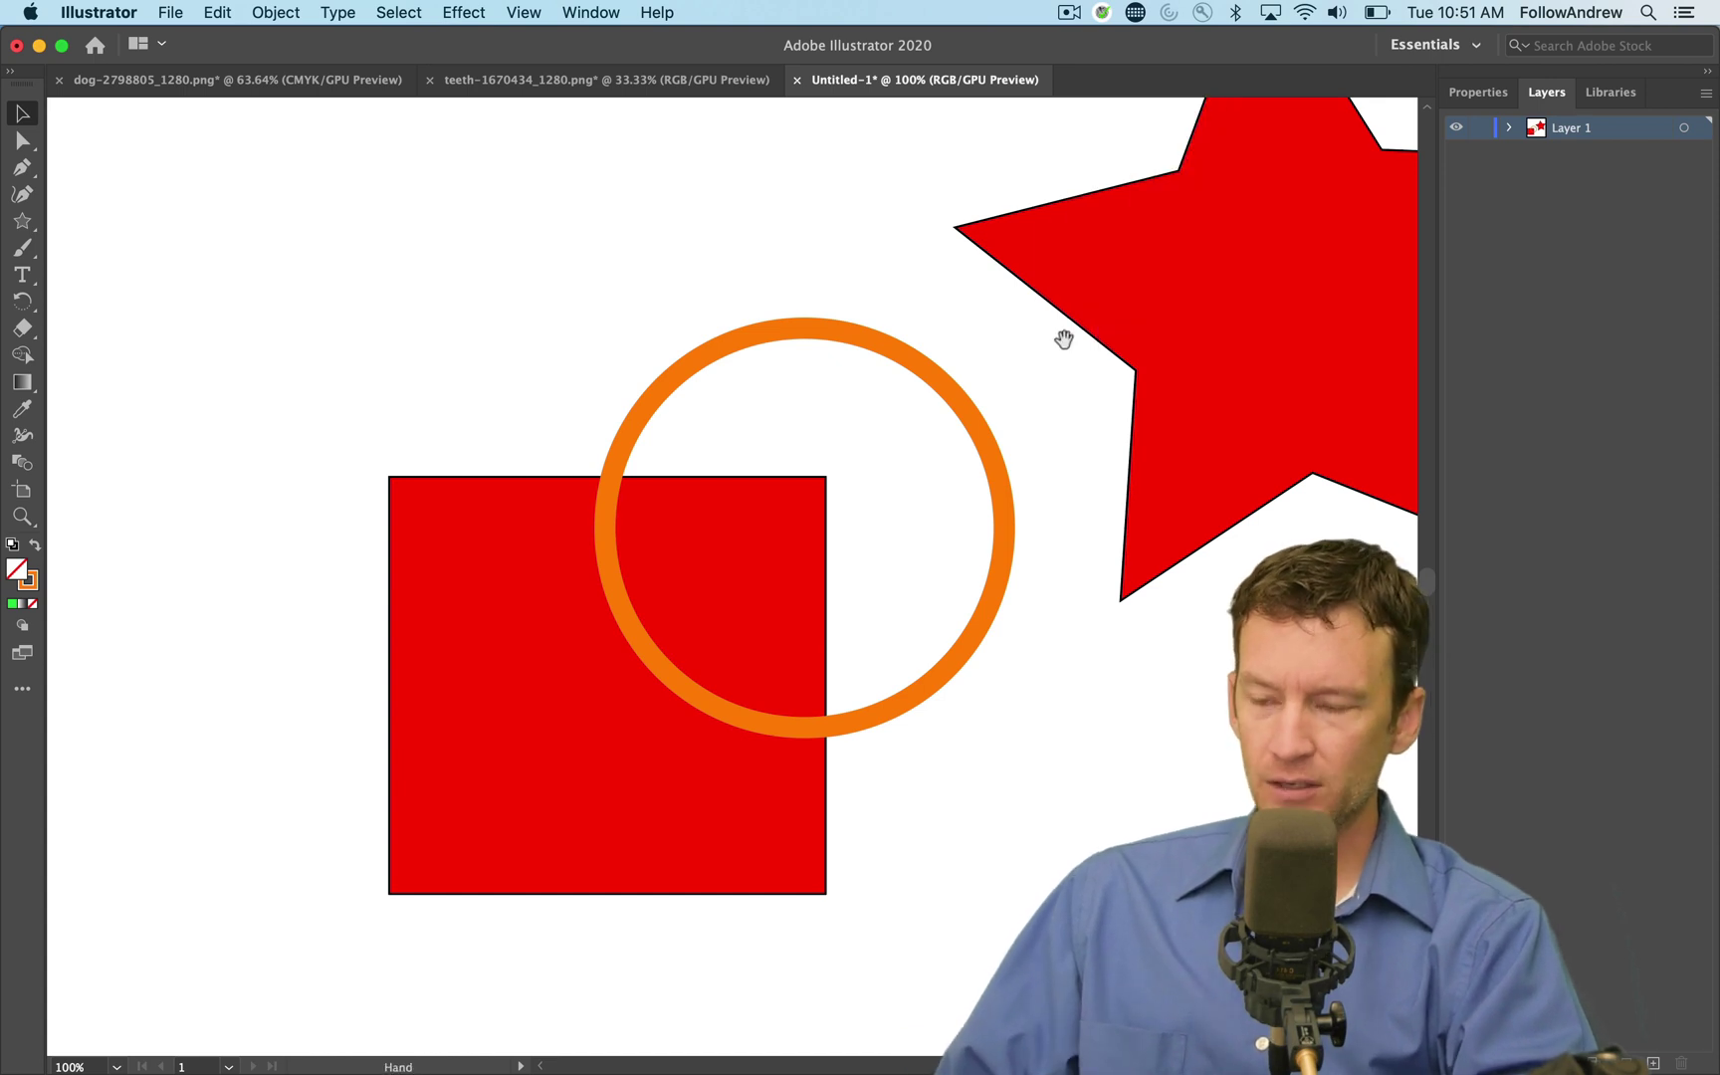
key(super+minus)
scroll(933, 461, down, 3)
scroll(933, 461, left, 3)
drag(974, 449, 1073, 485)
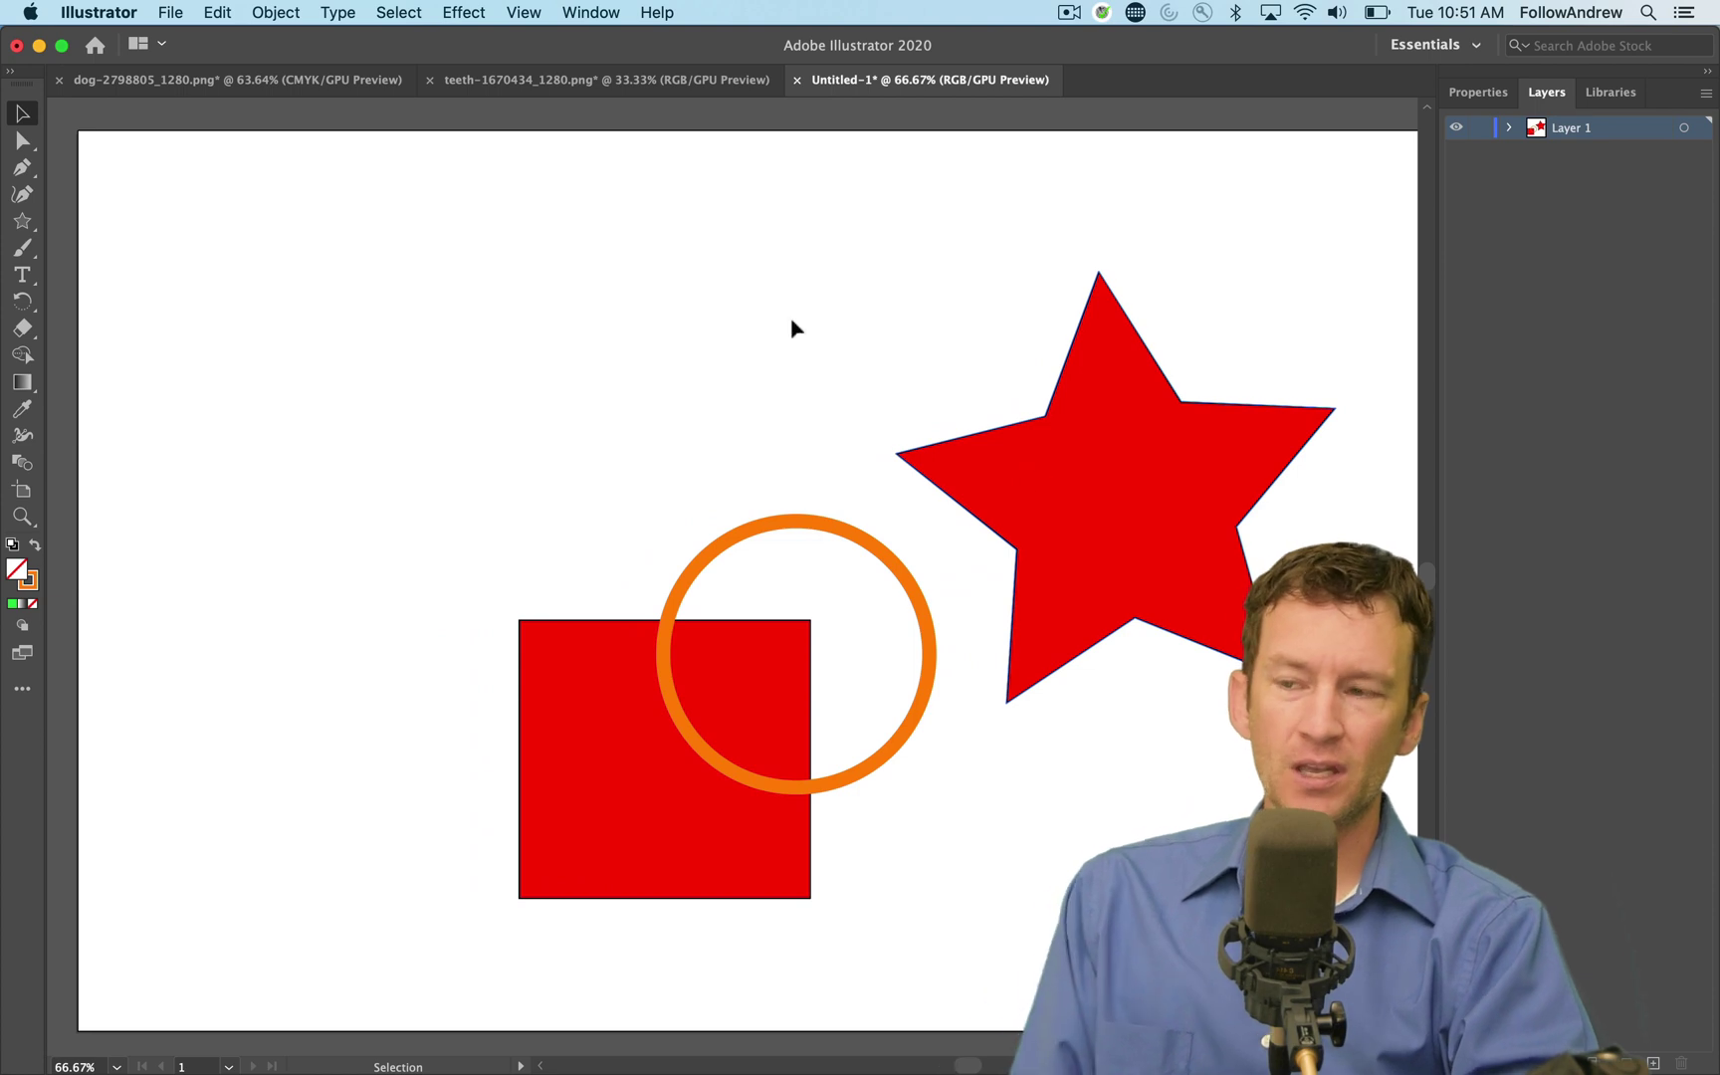
click(175, 13)
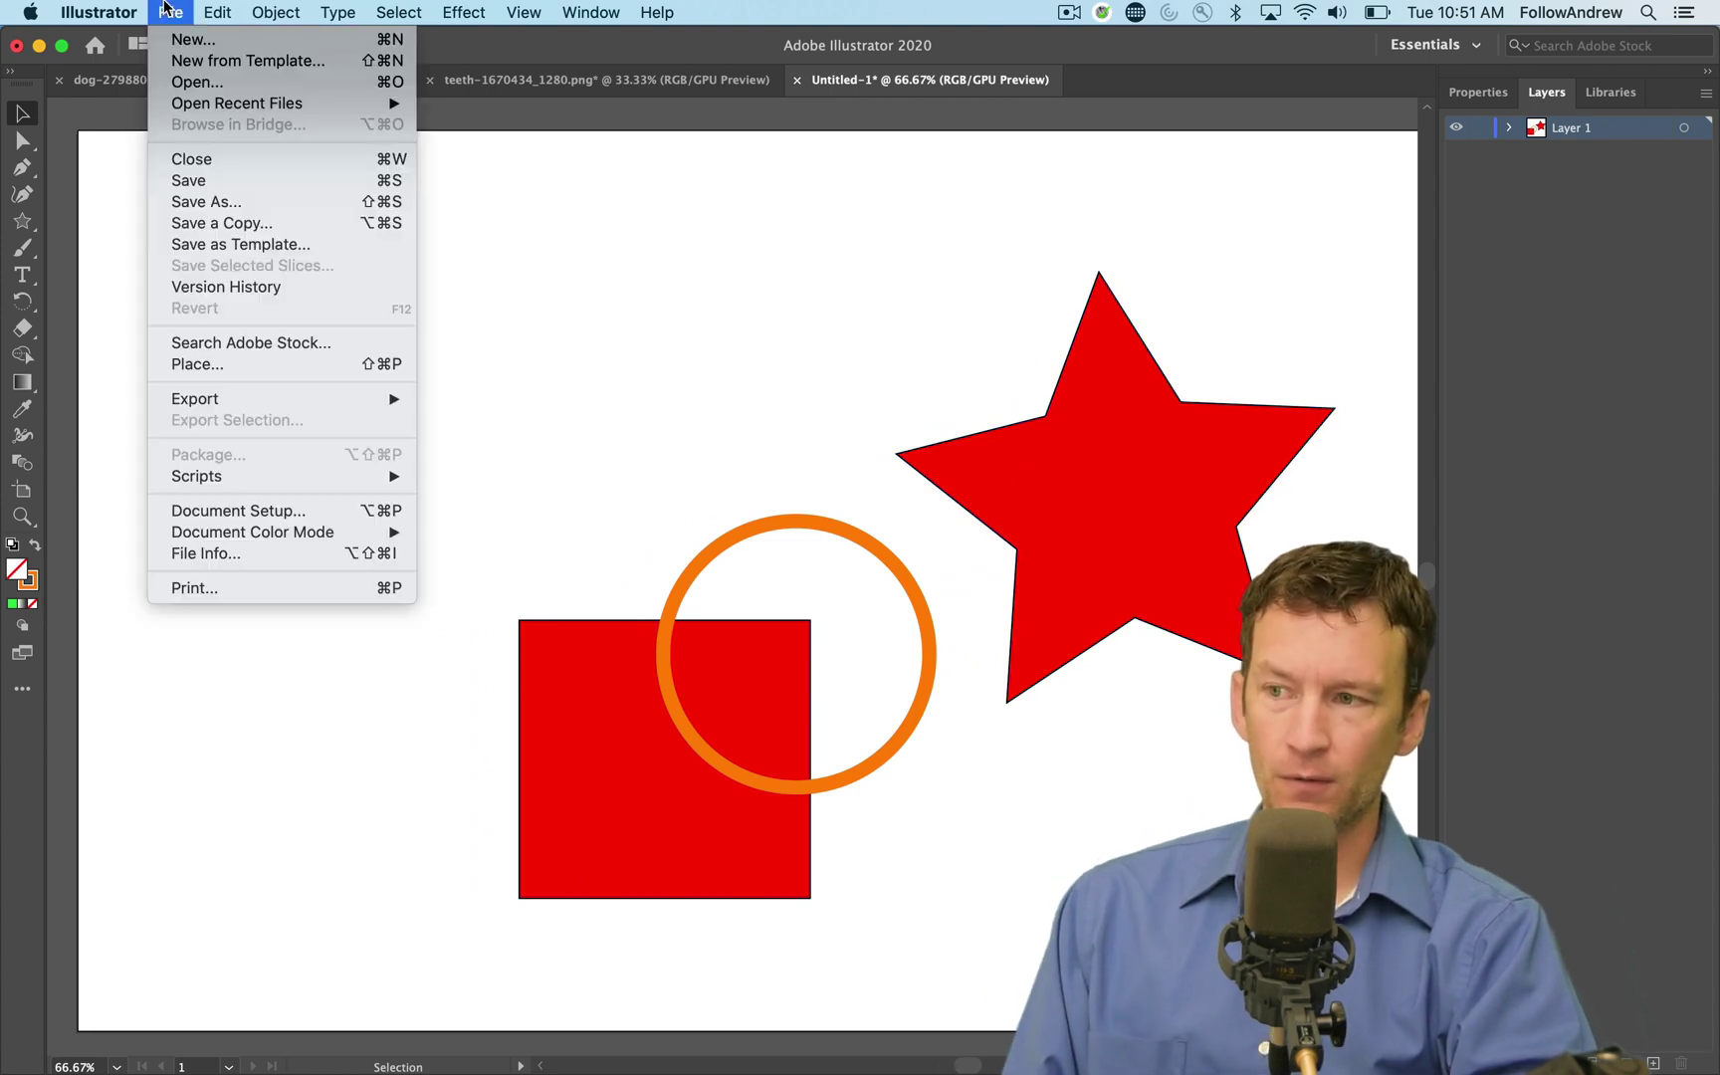
click(298, 180)
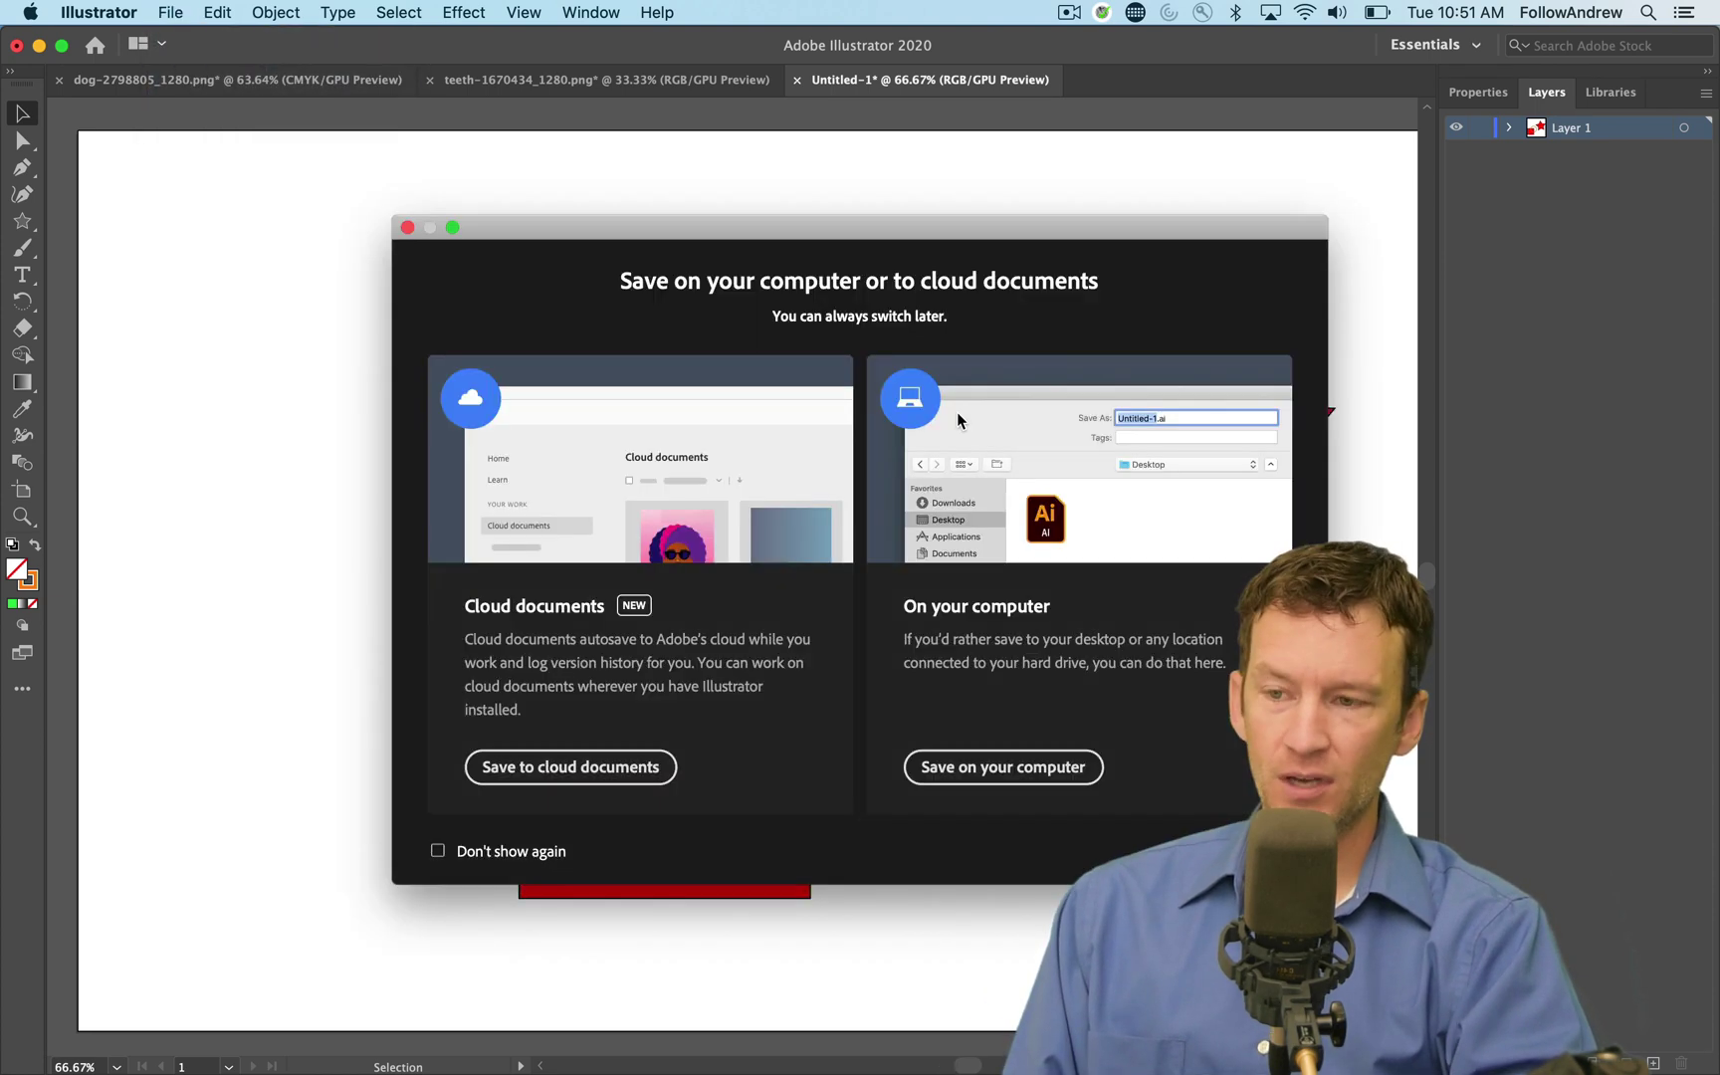
click(538, 852)
click(1011, 782)
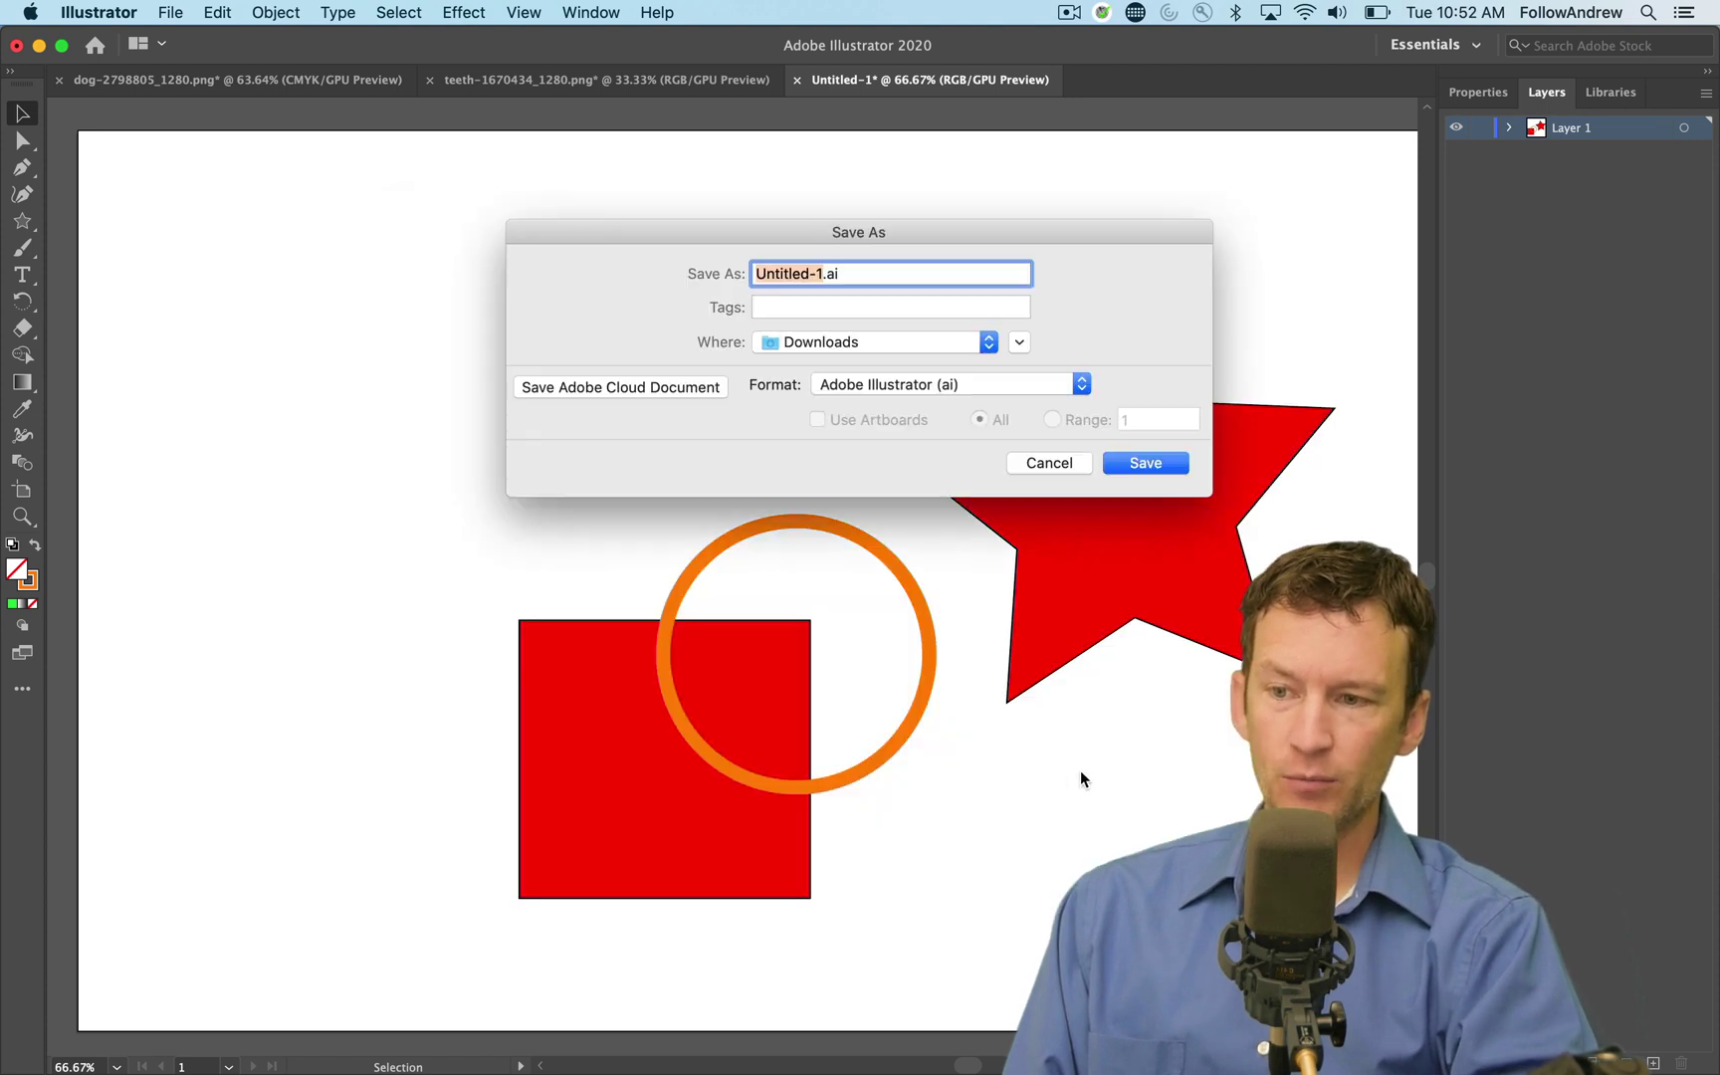
click(851, 273)
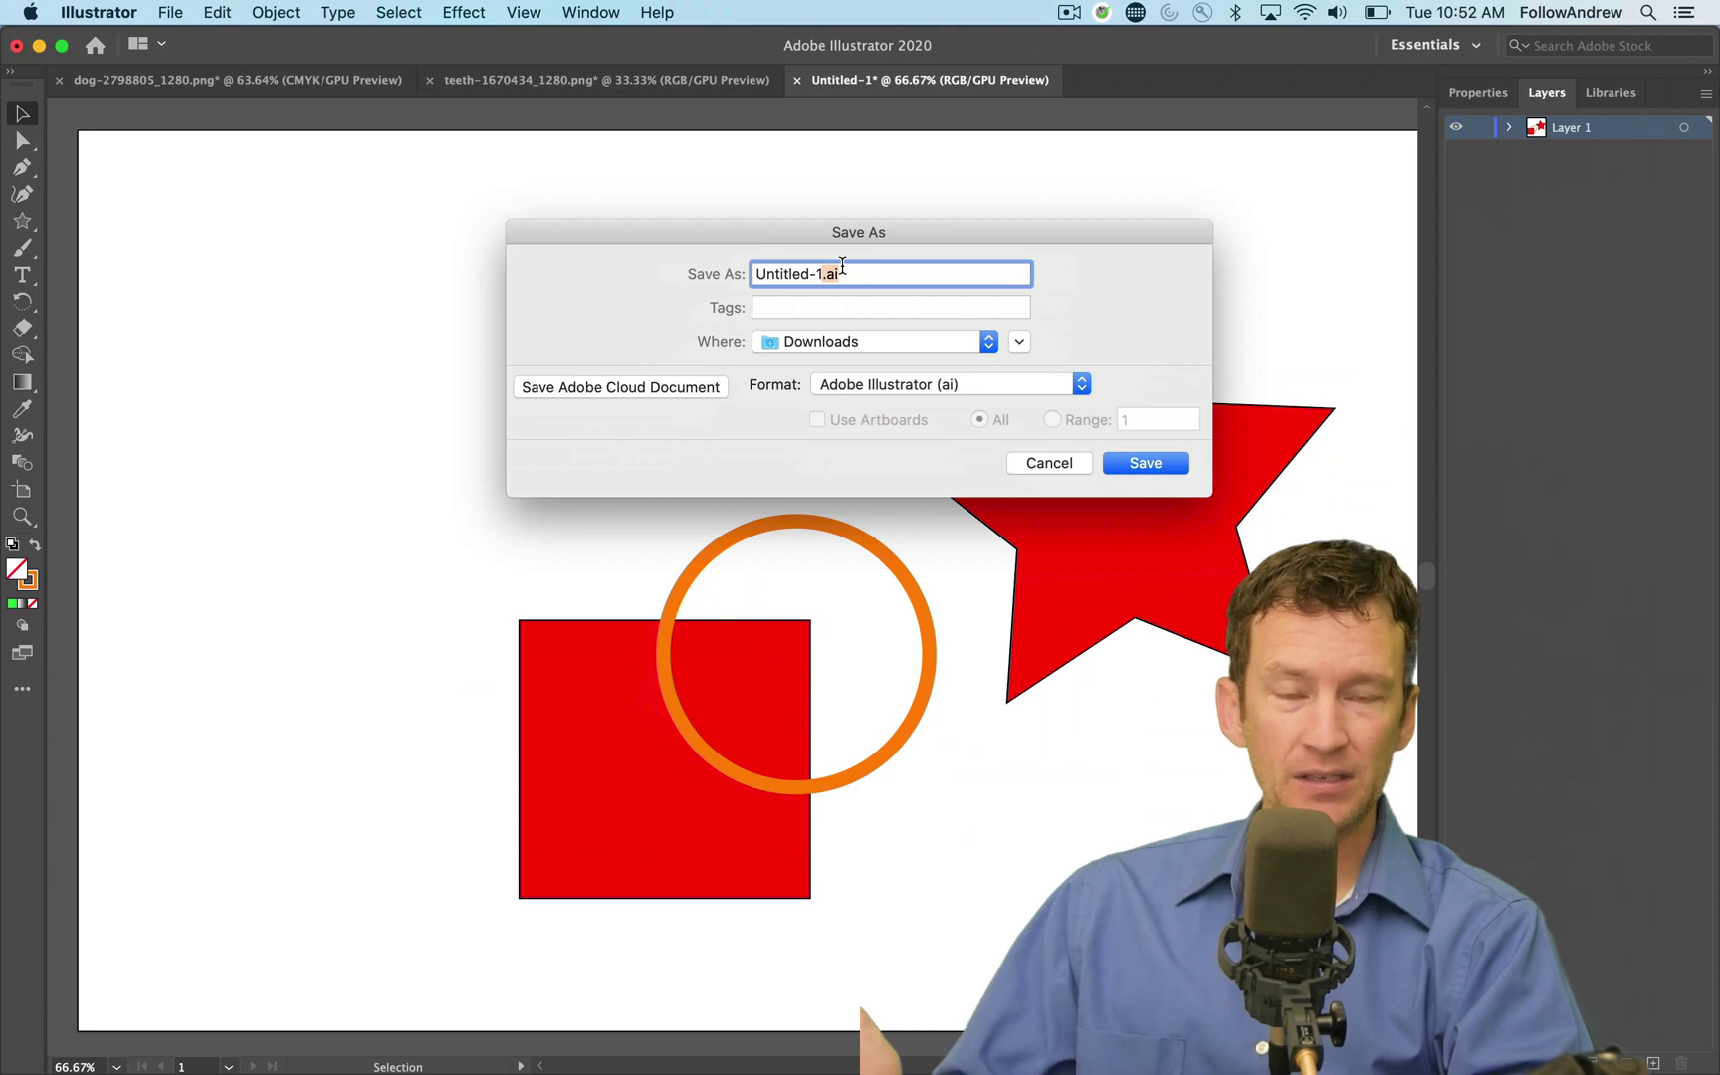
click(883, 384)
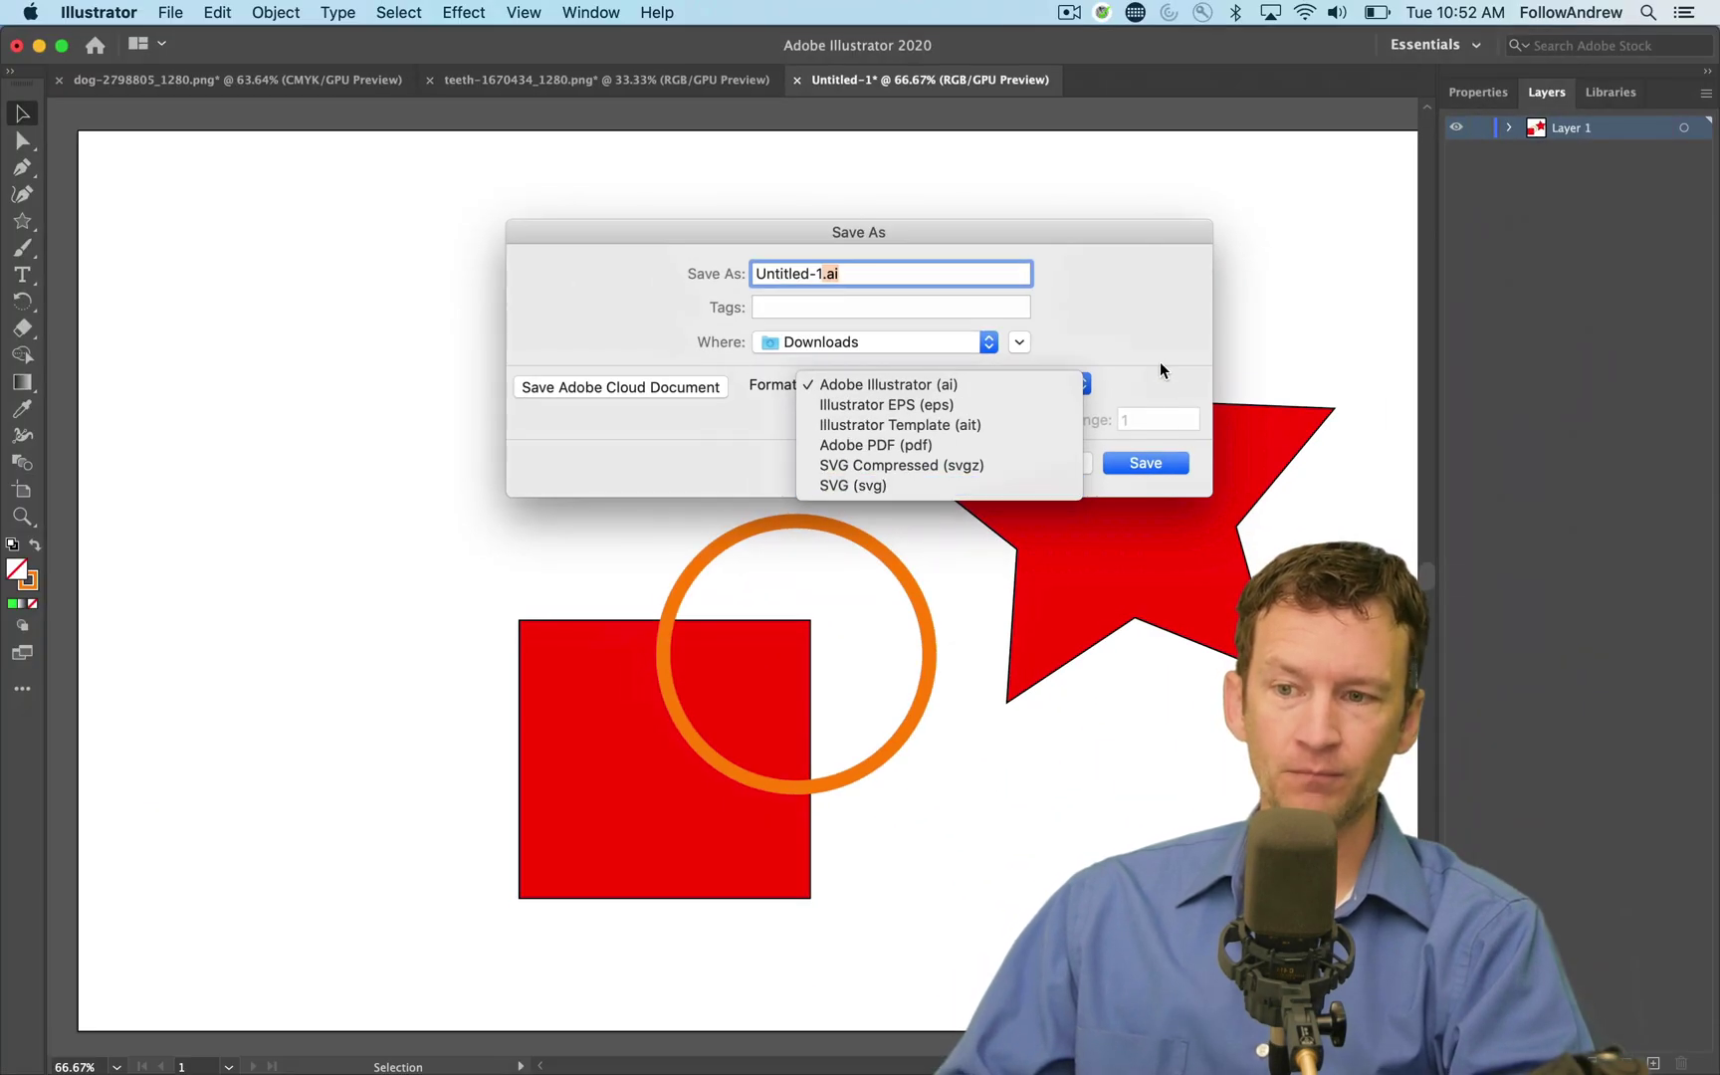
click(1079, 461)
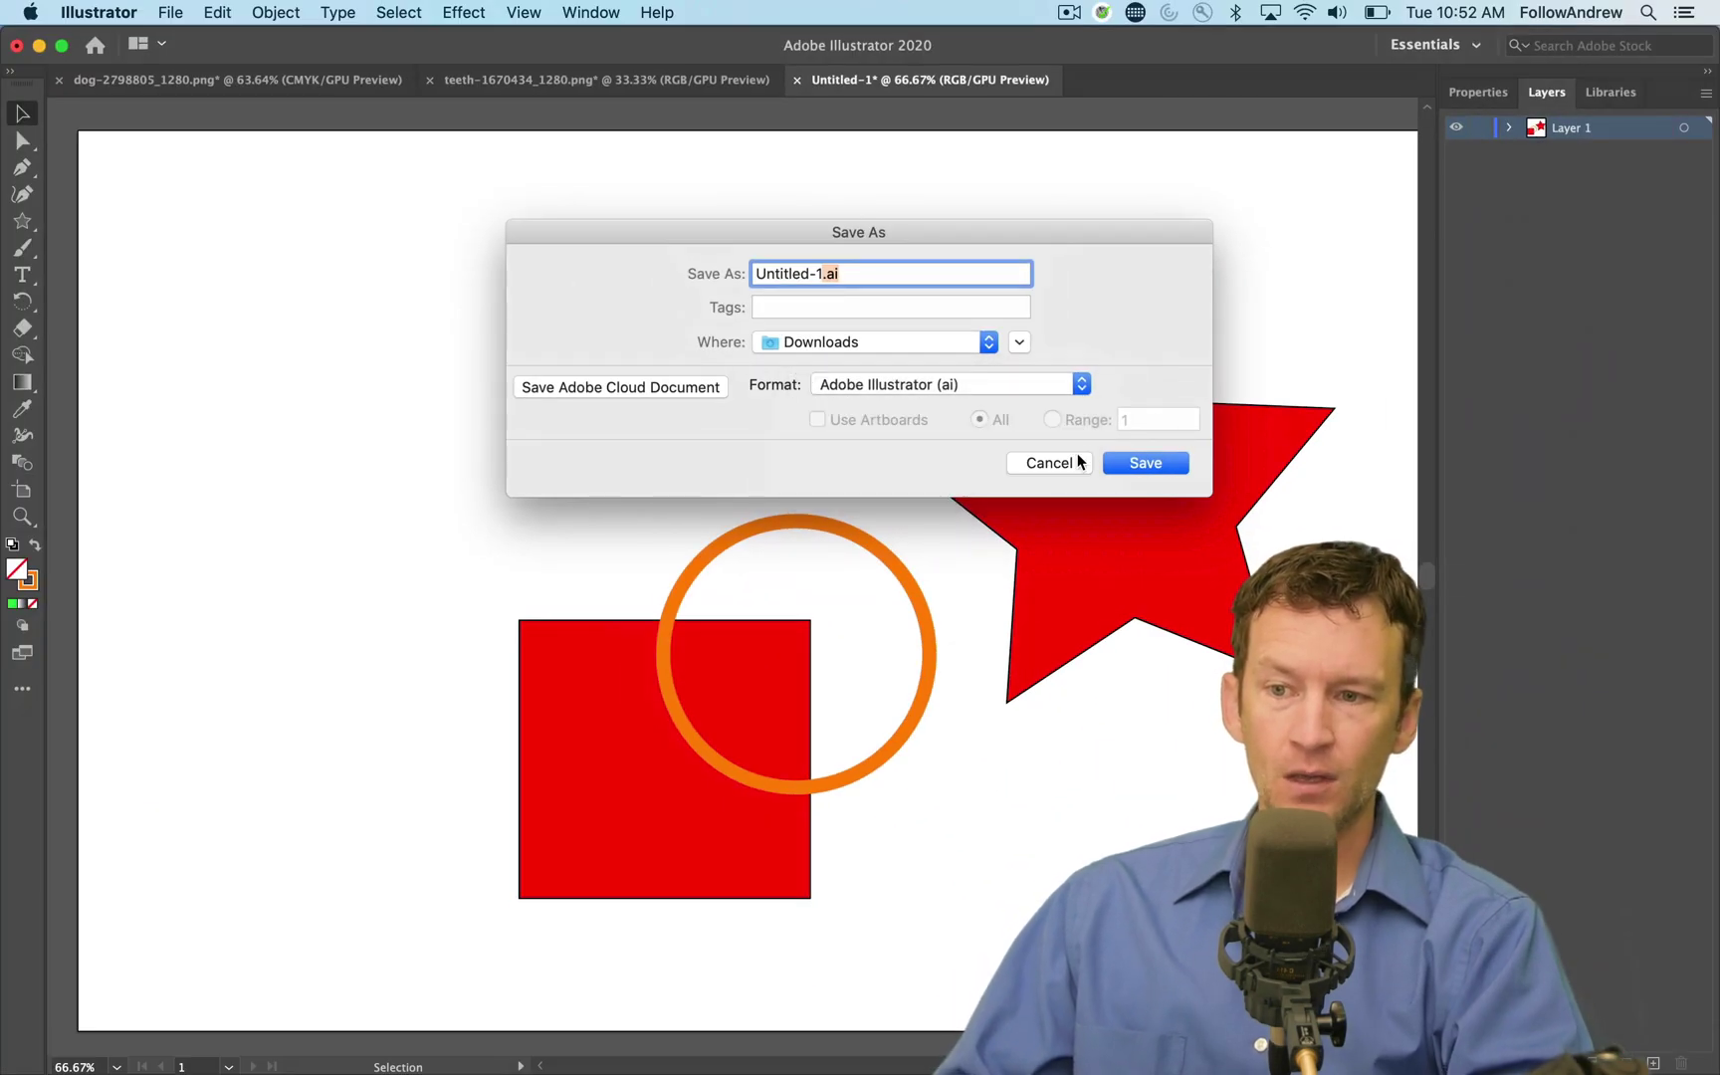
click(1050, 463)
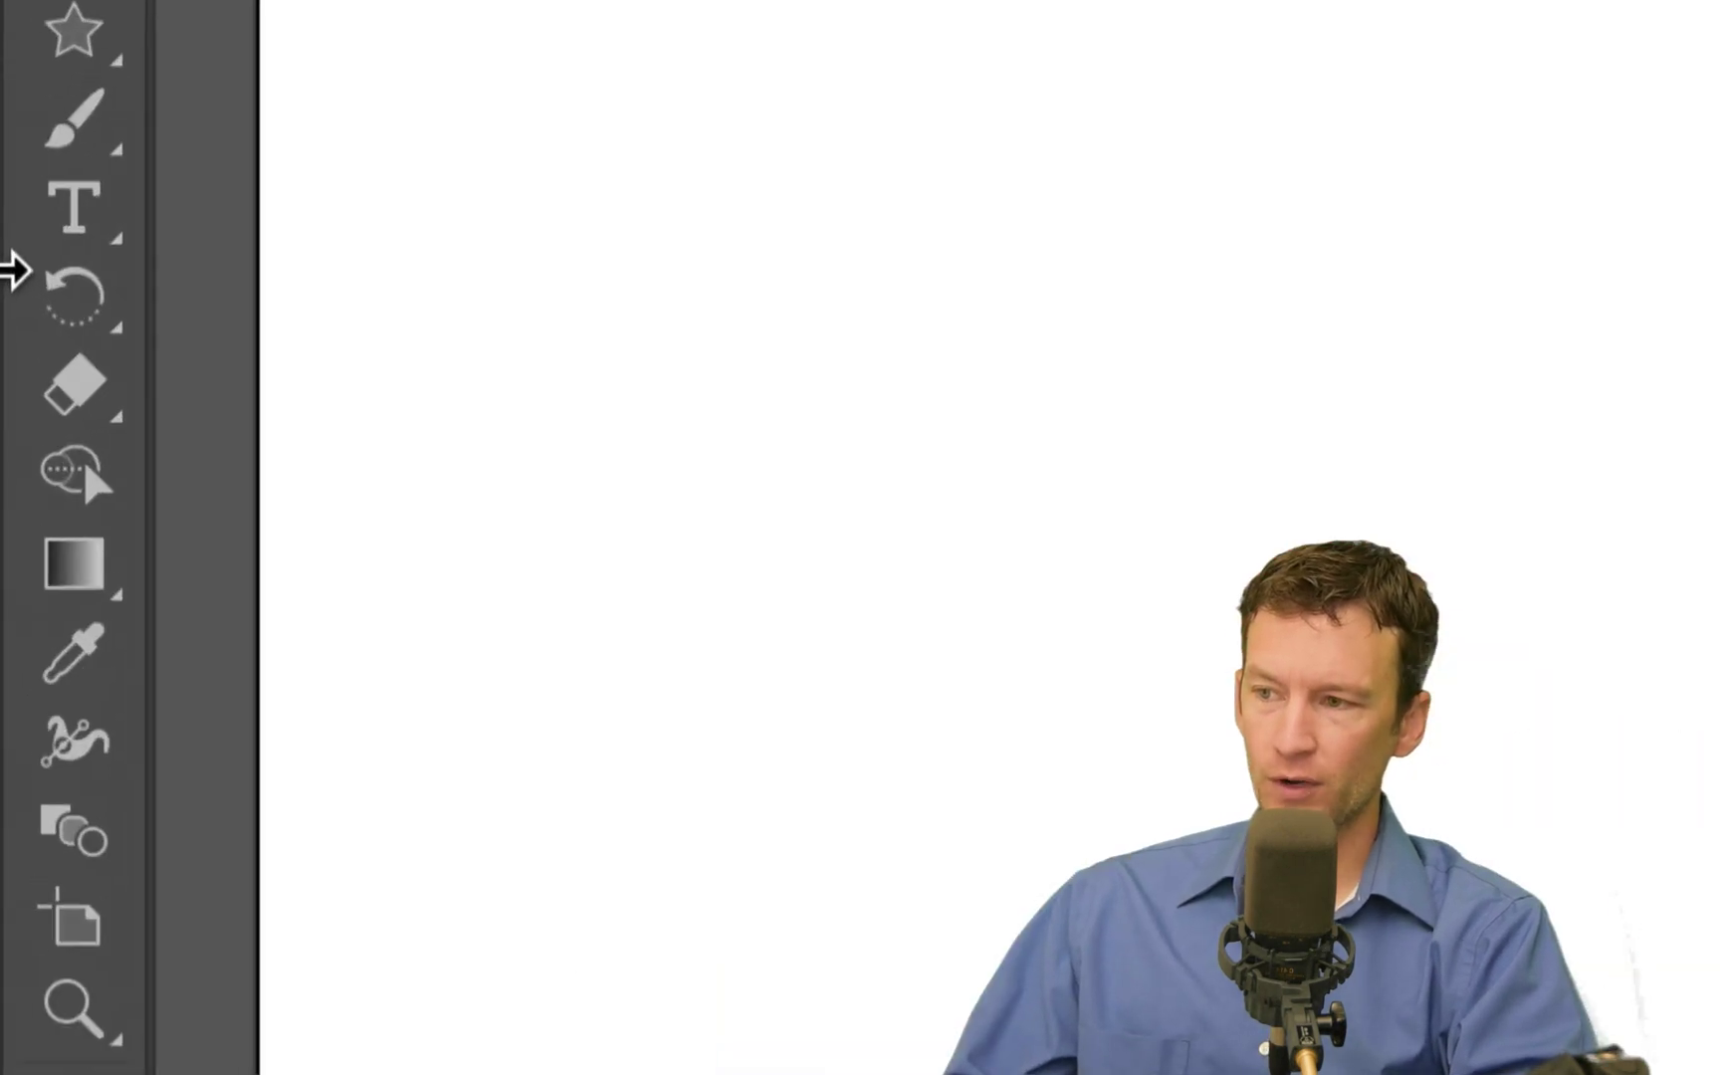
Select the red square to adopt its red fill, then pick the Pen tool
click(17, 371)
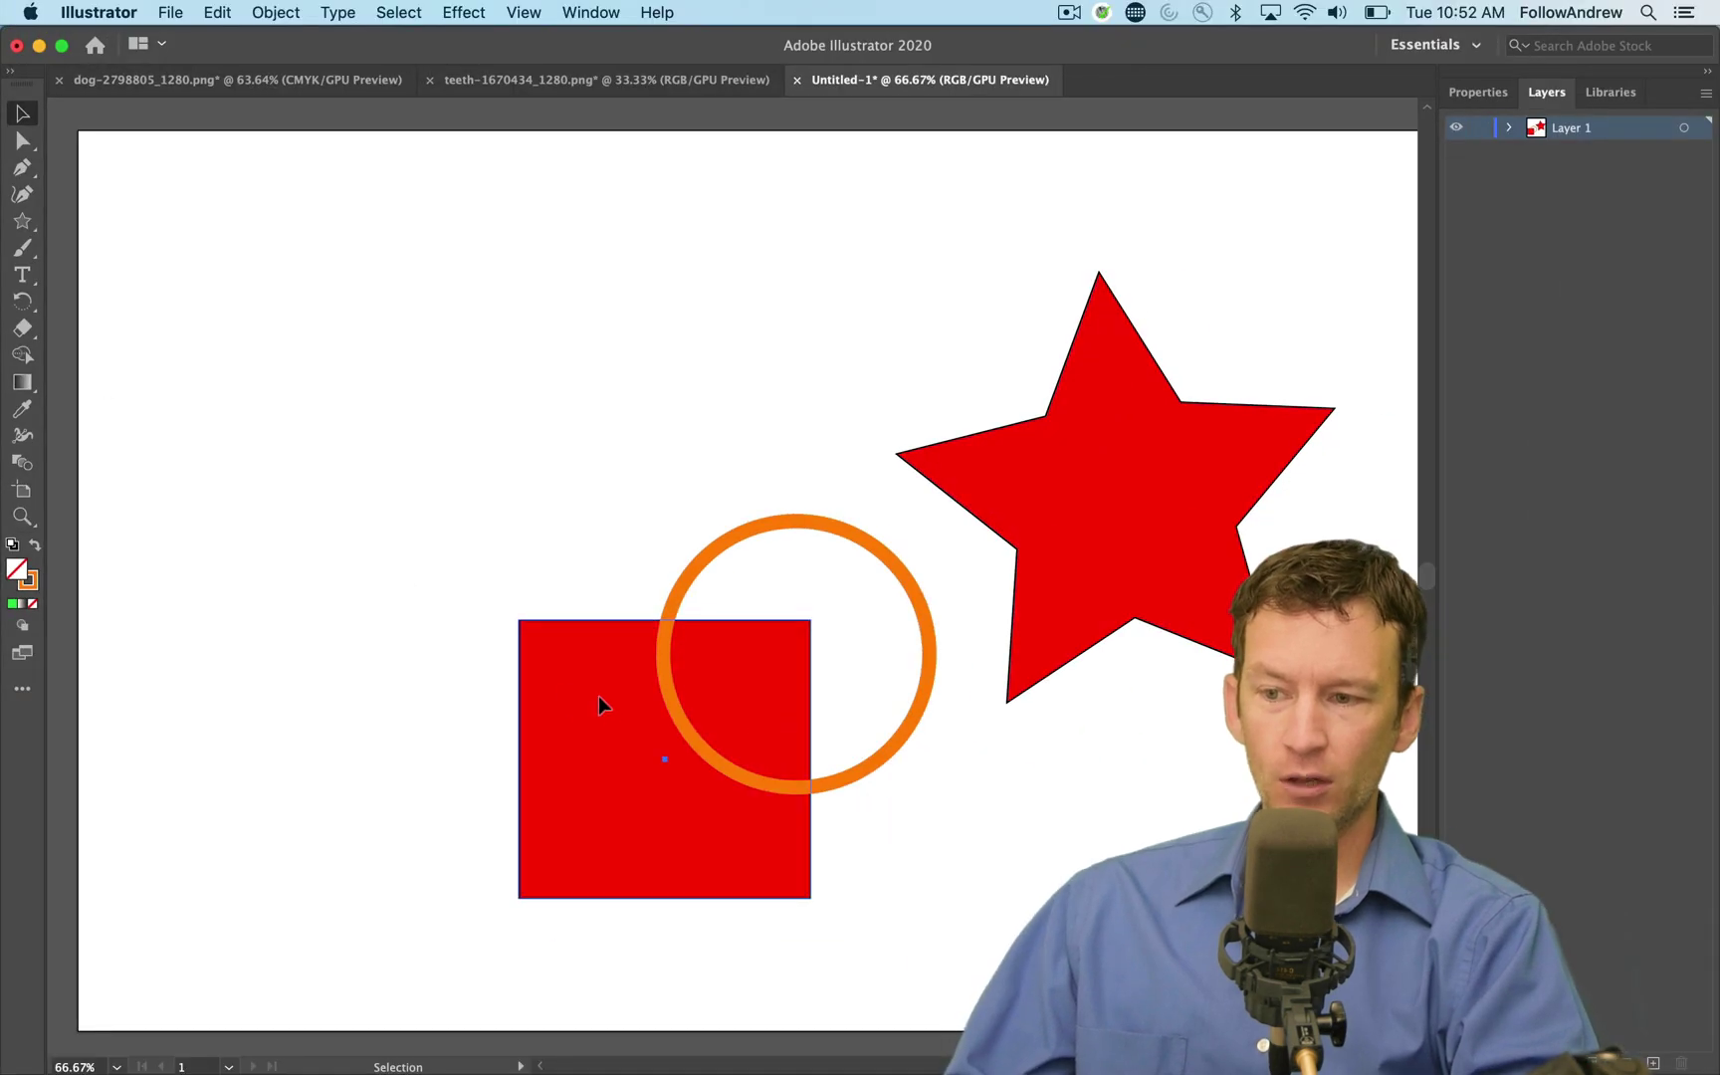
click(602, 702)
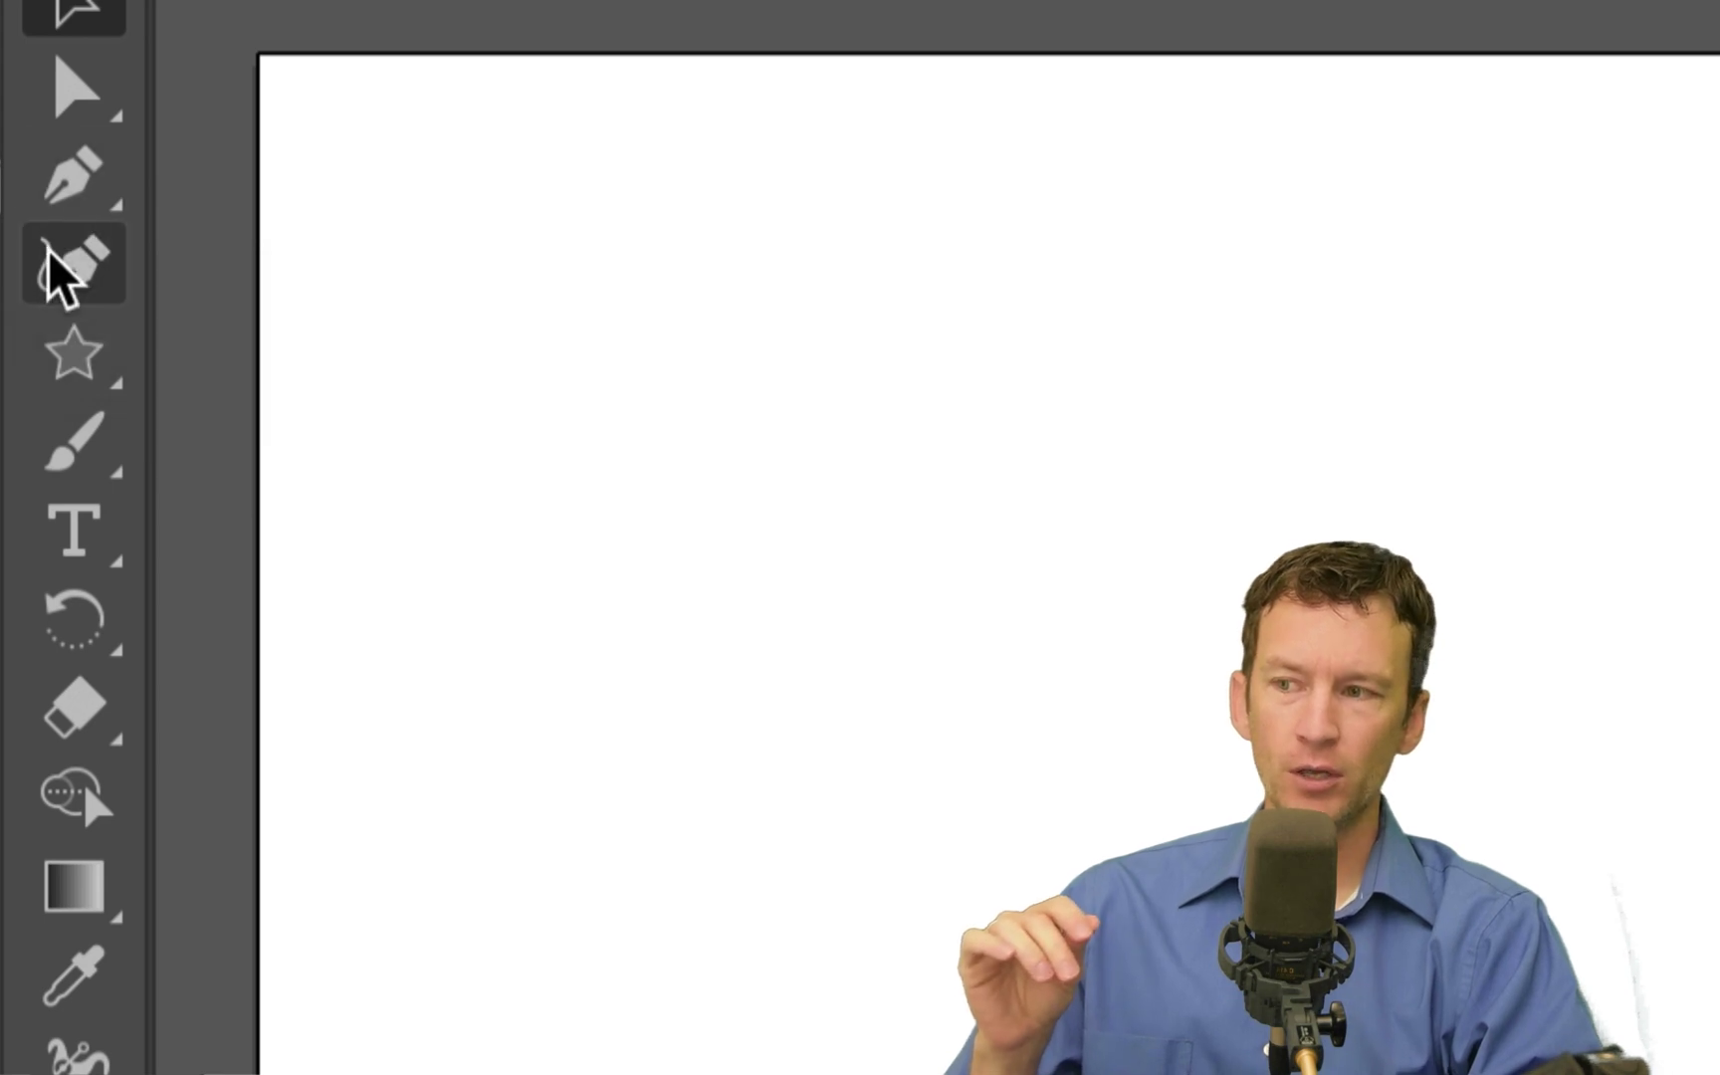
click(72, 204)
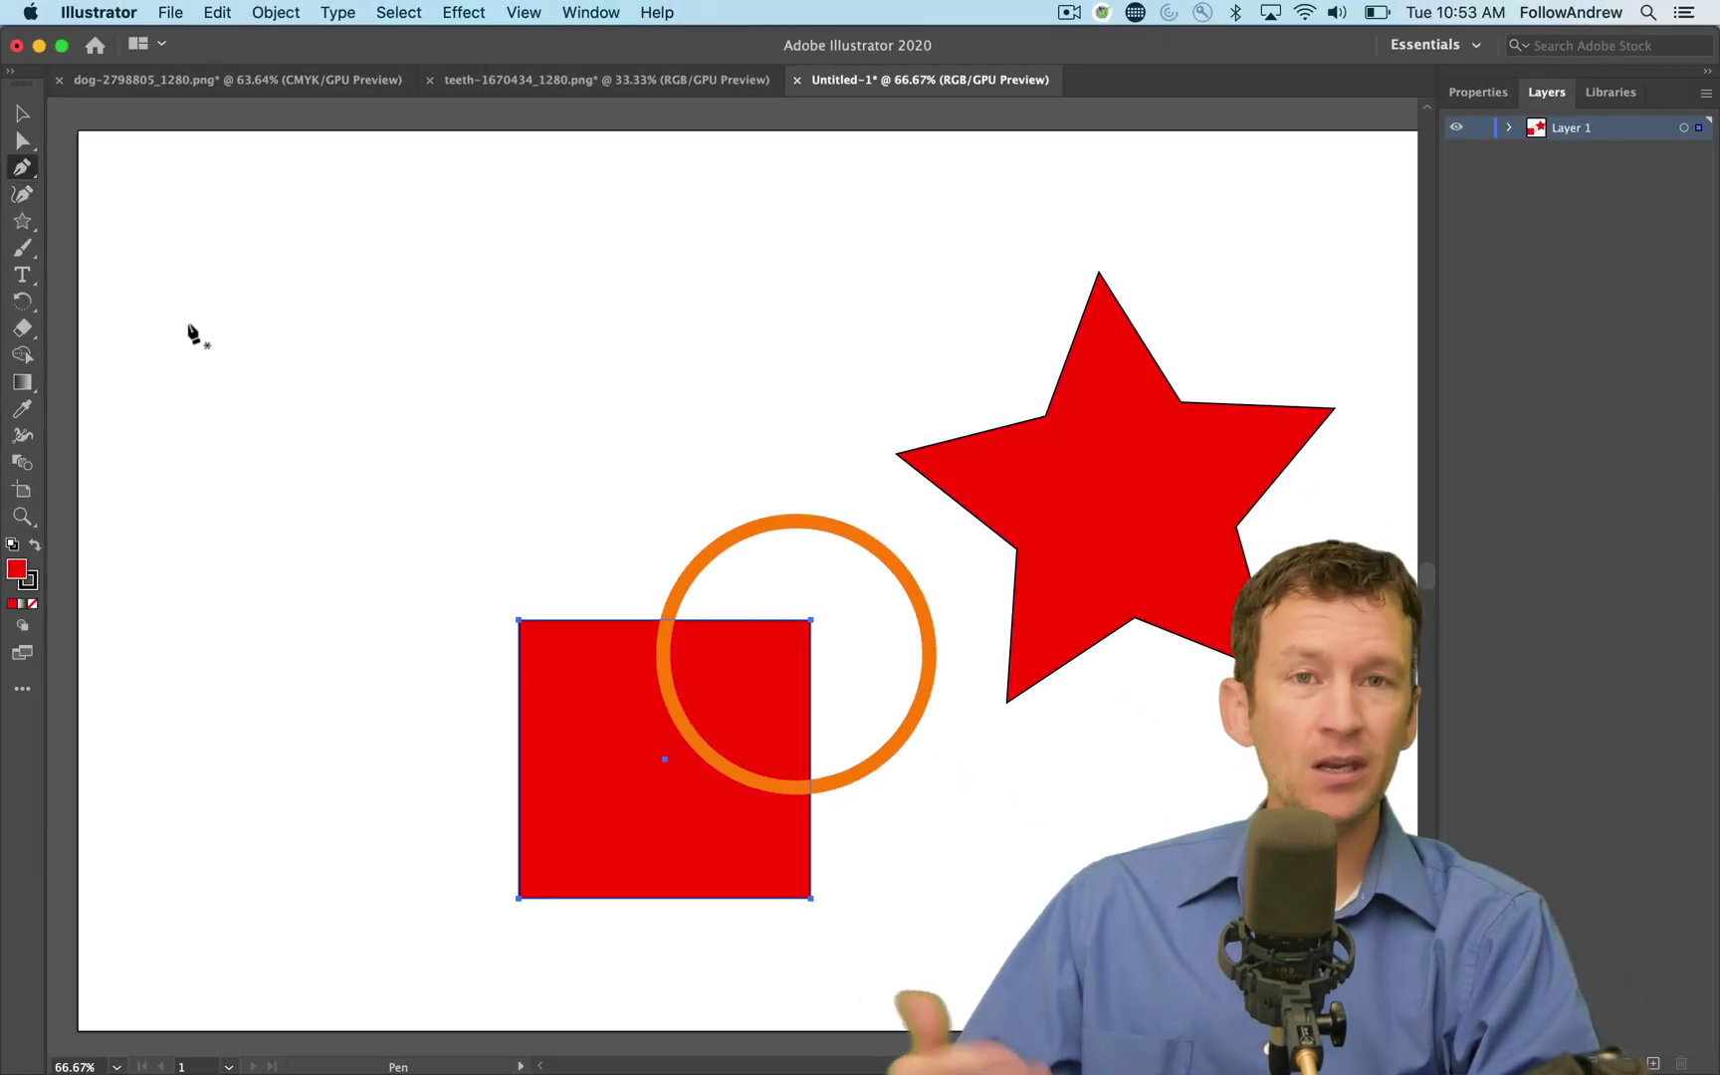
Draw a closed, curvy red pen shape with corner and smooth anchors at the upper left
click(233, 351)
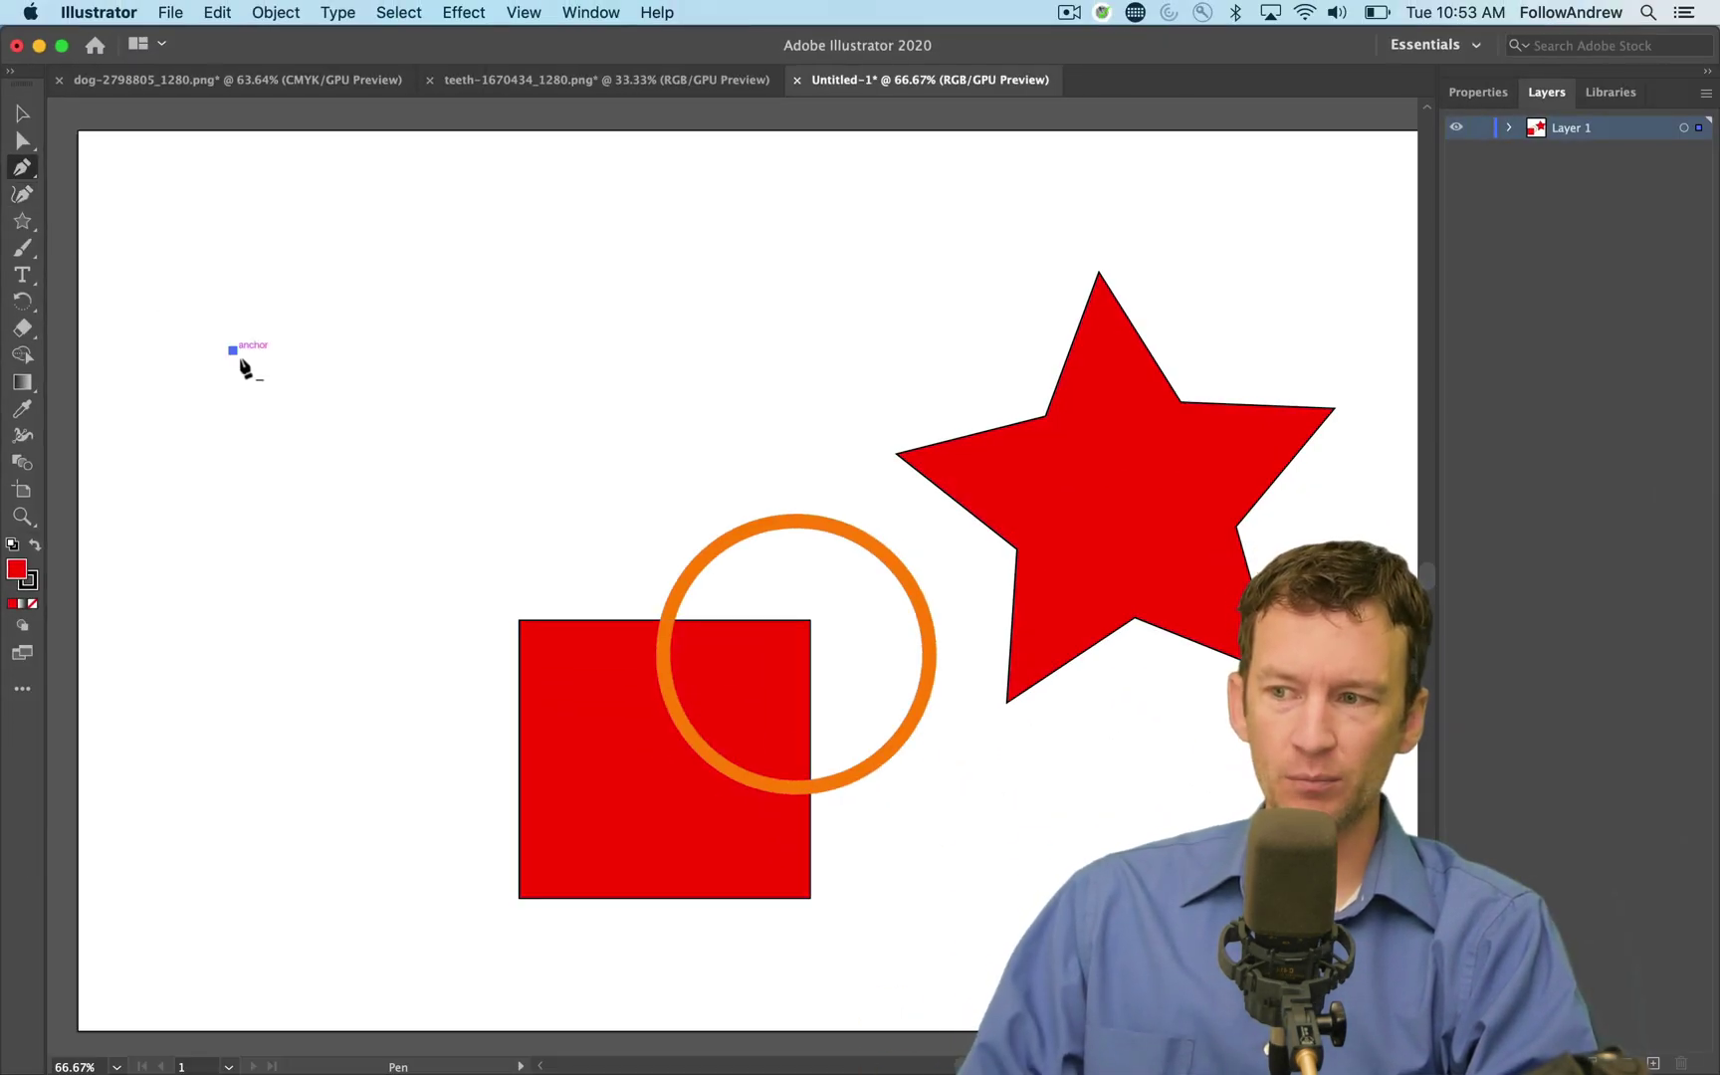
click(484, 231)
click(618, 411)
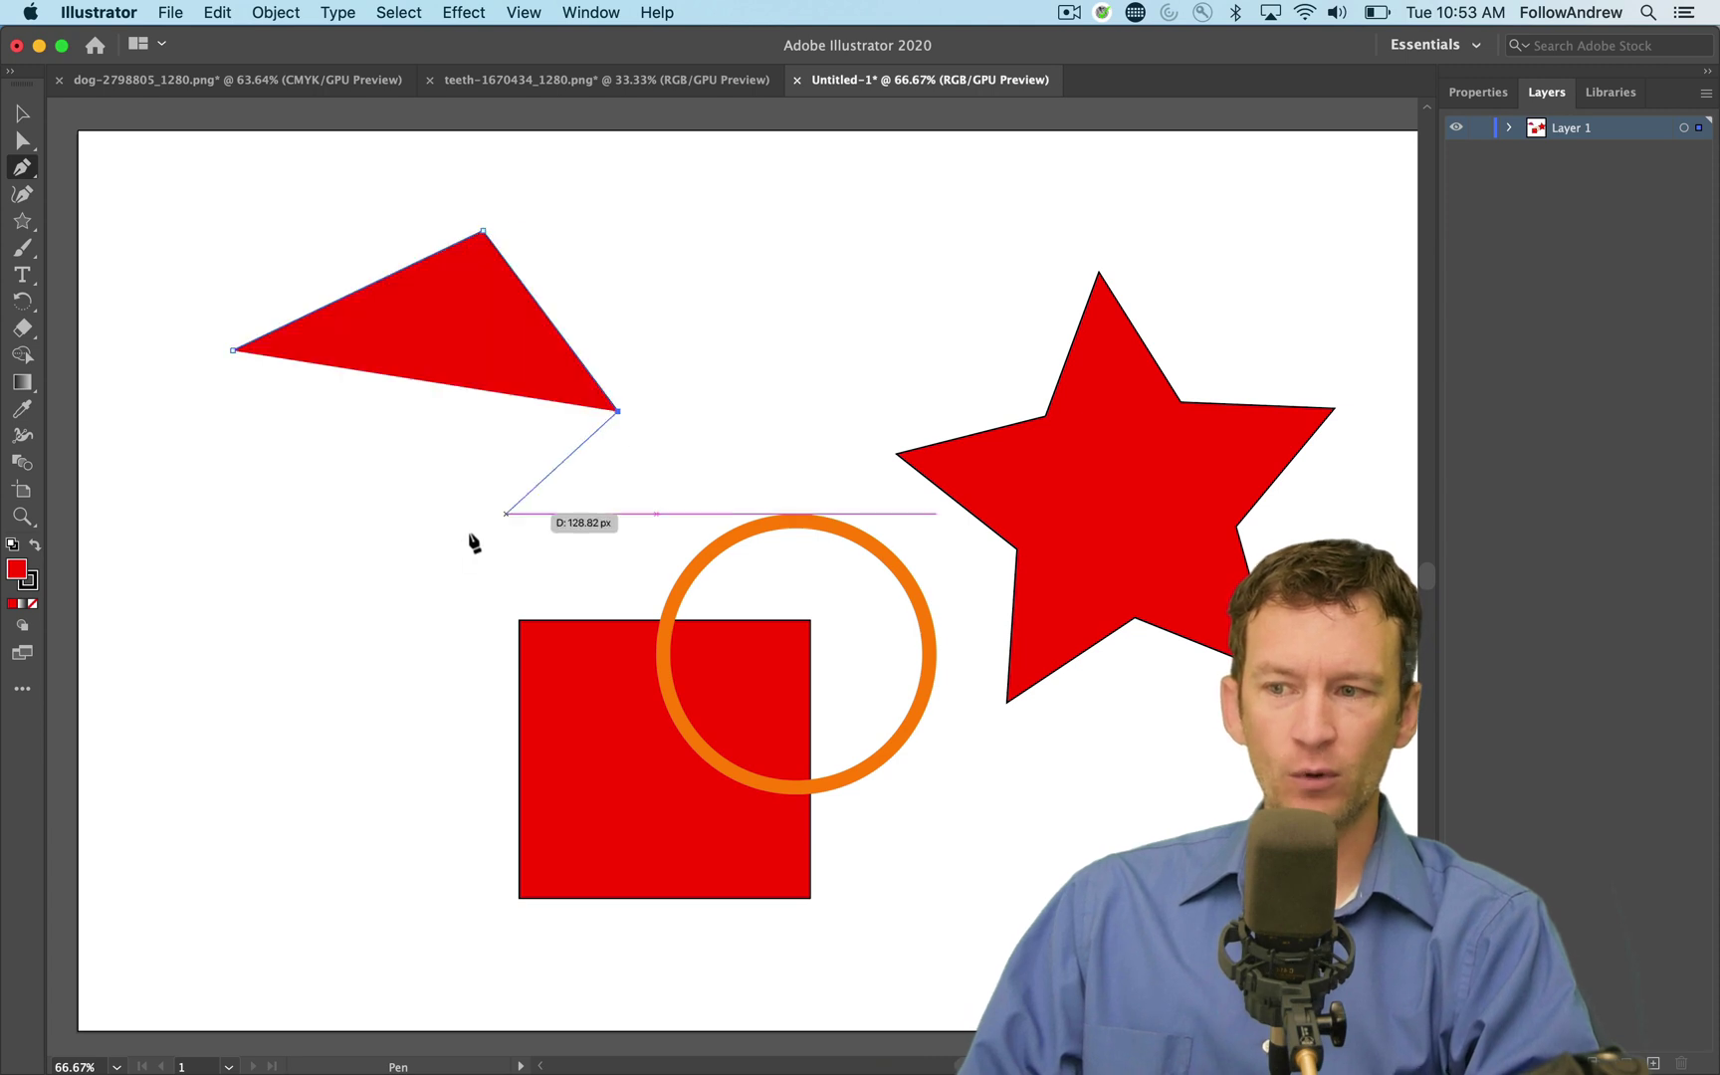
click(451, 546)
click(452, 662)
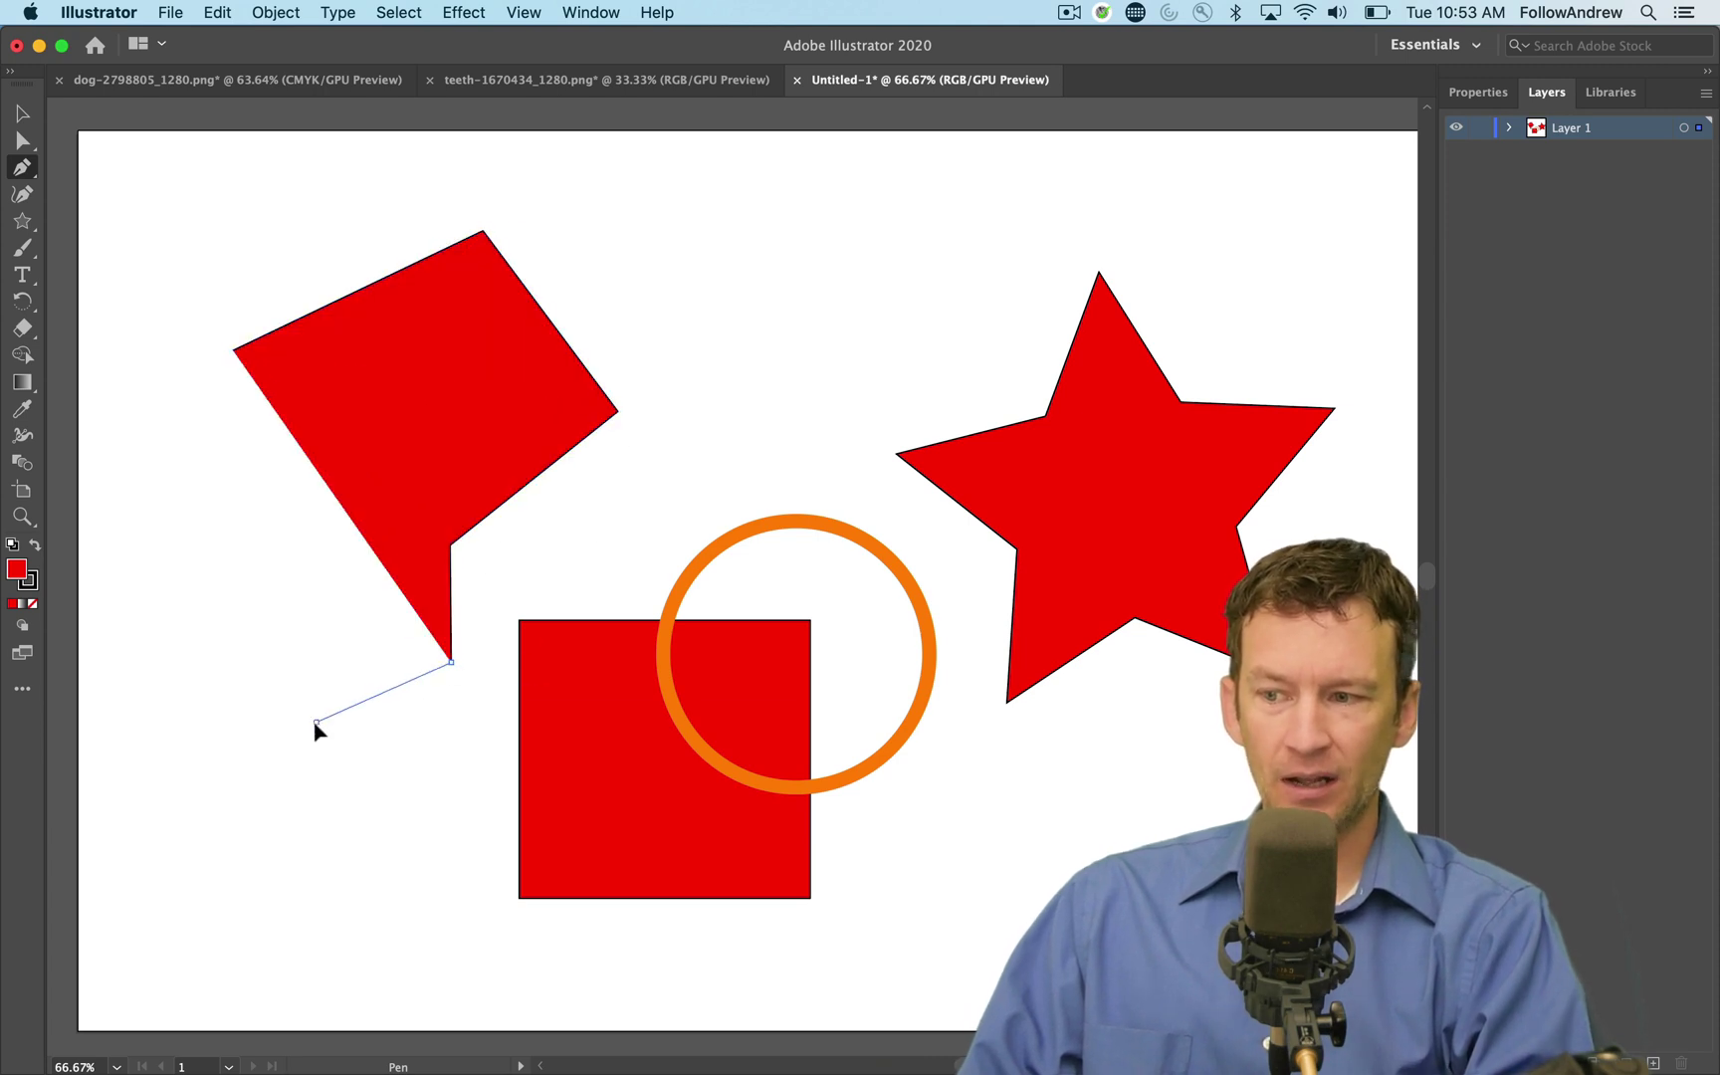
drag(316, 721, 216, 677)
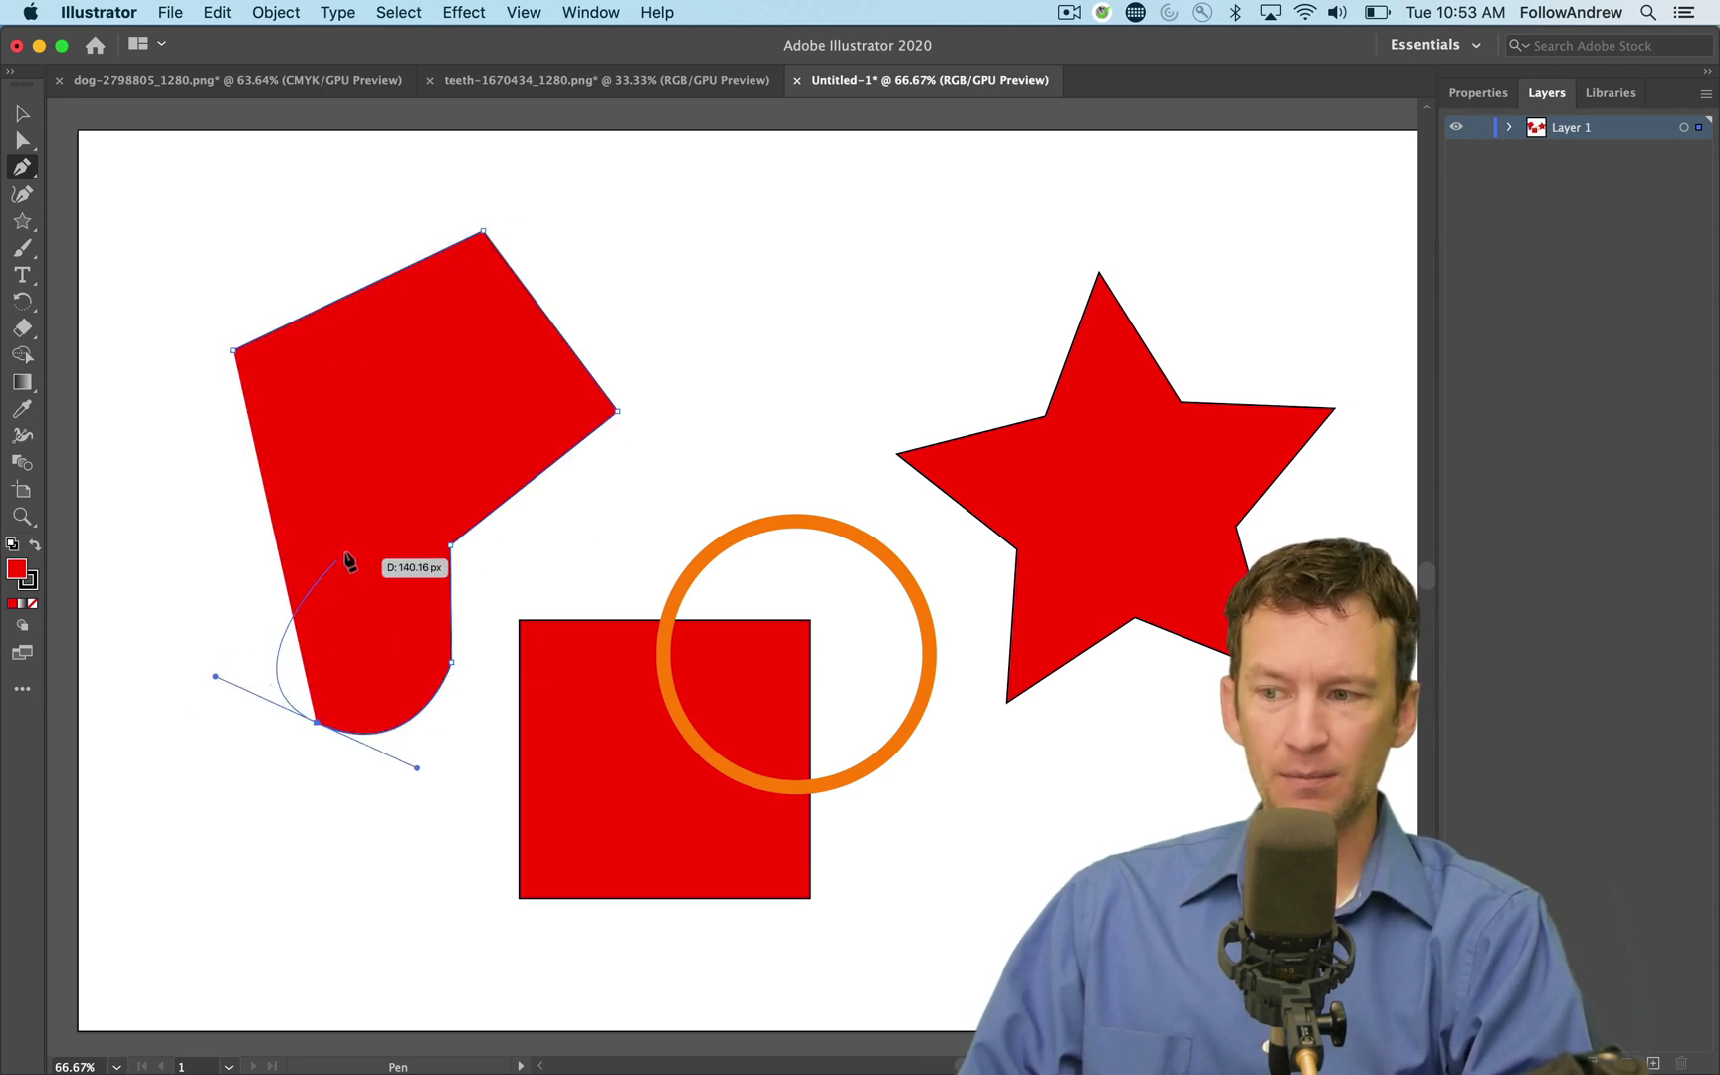
drag(344, 552, 286, 484)
drag(149, 489, 146, 597)
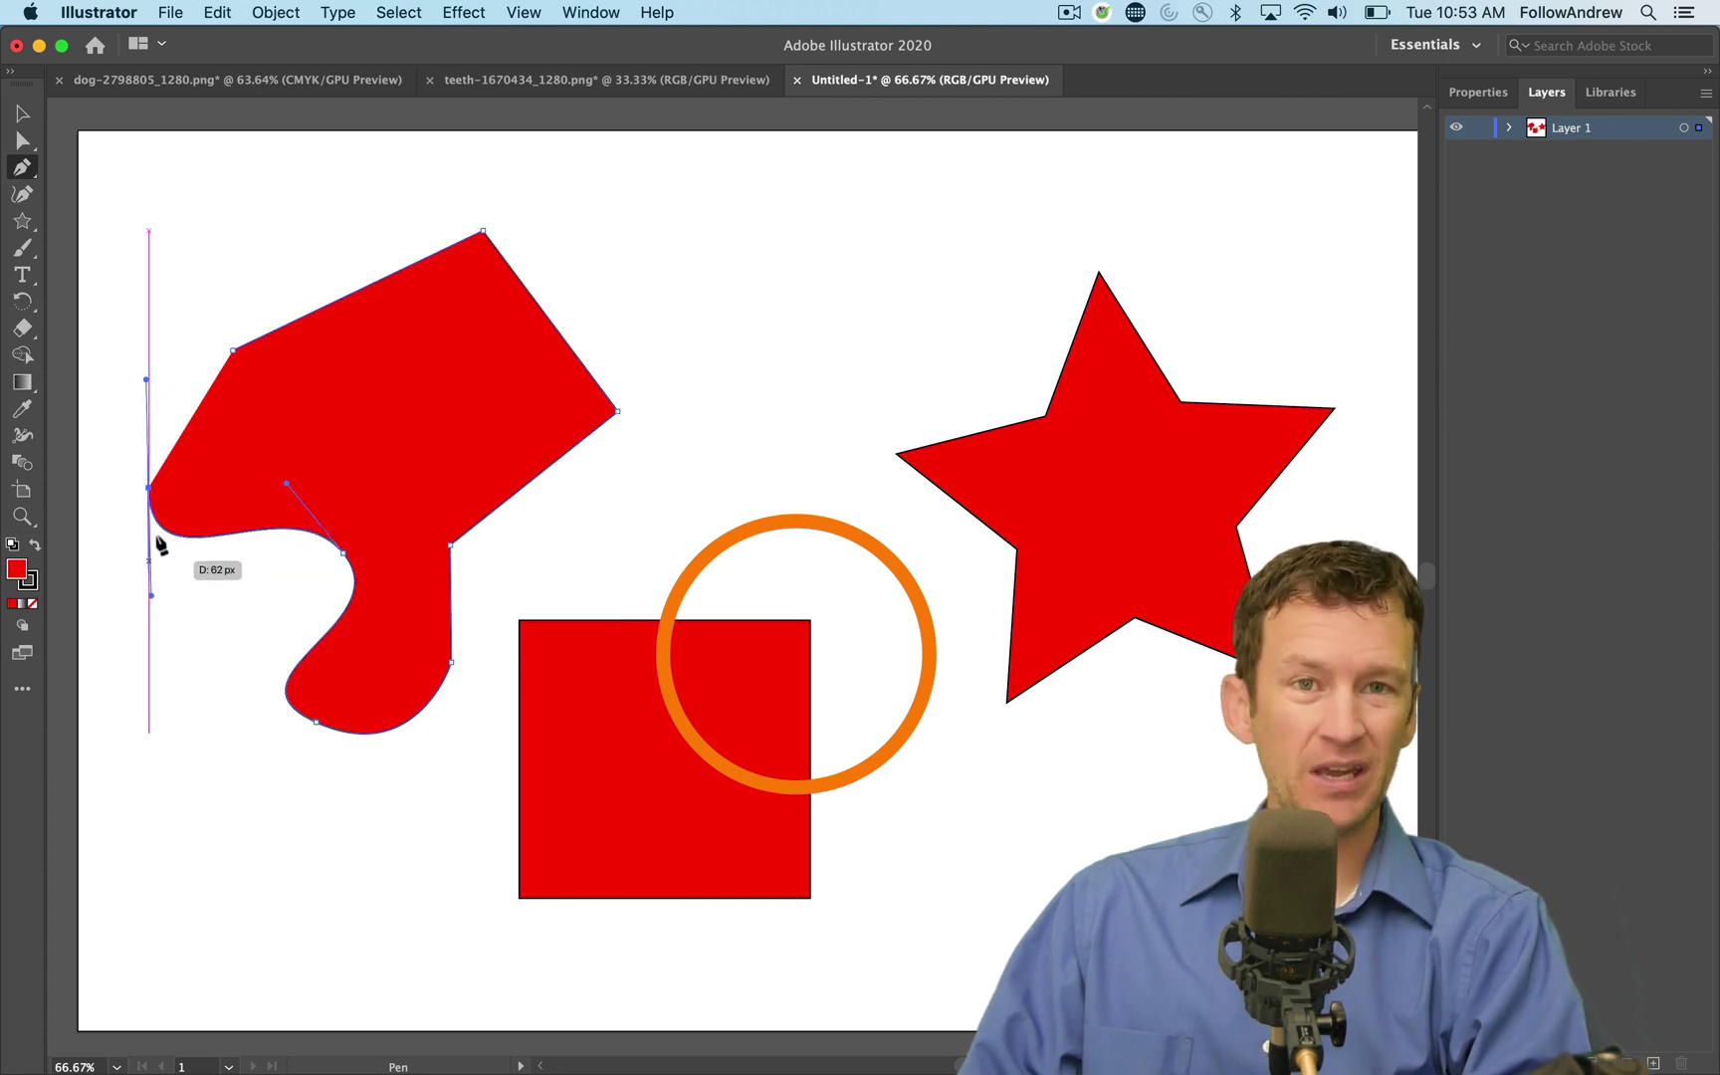
drag(204, 431, 271, 453)
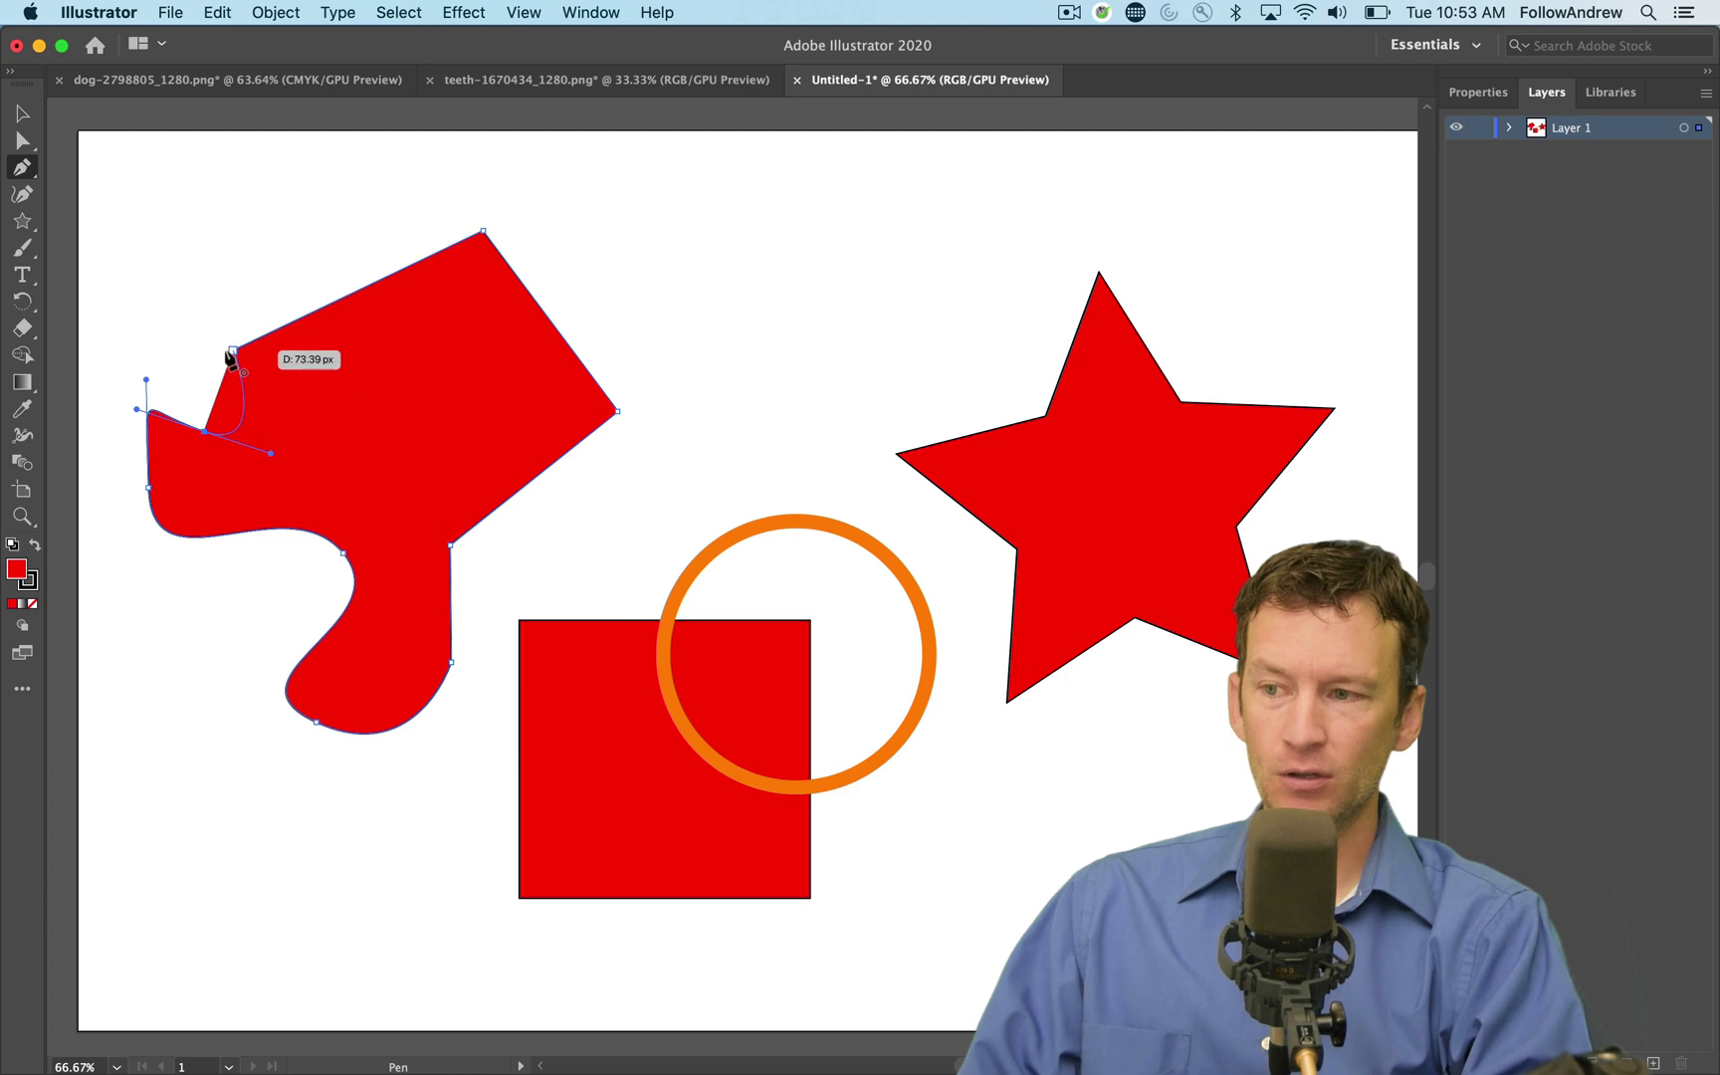
drag(233, 350, 210, 308)
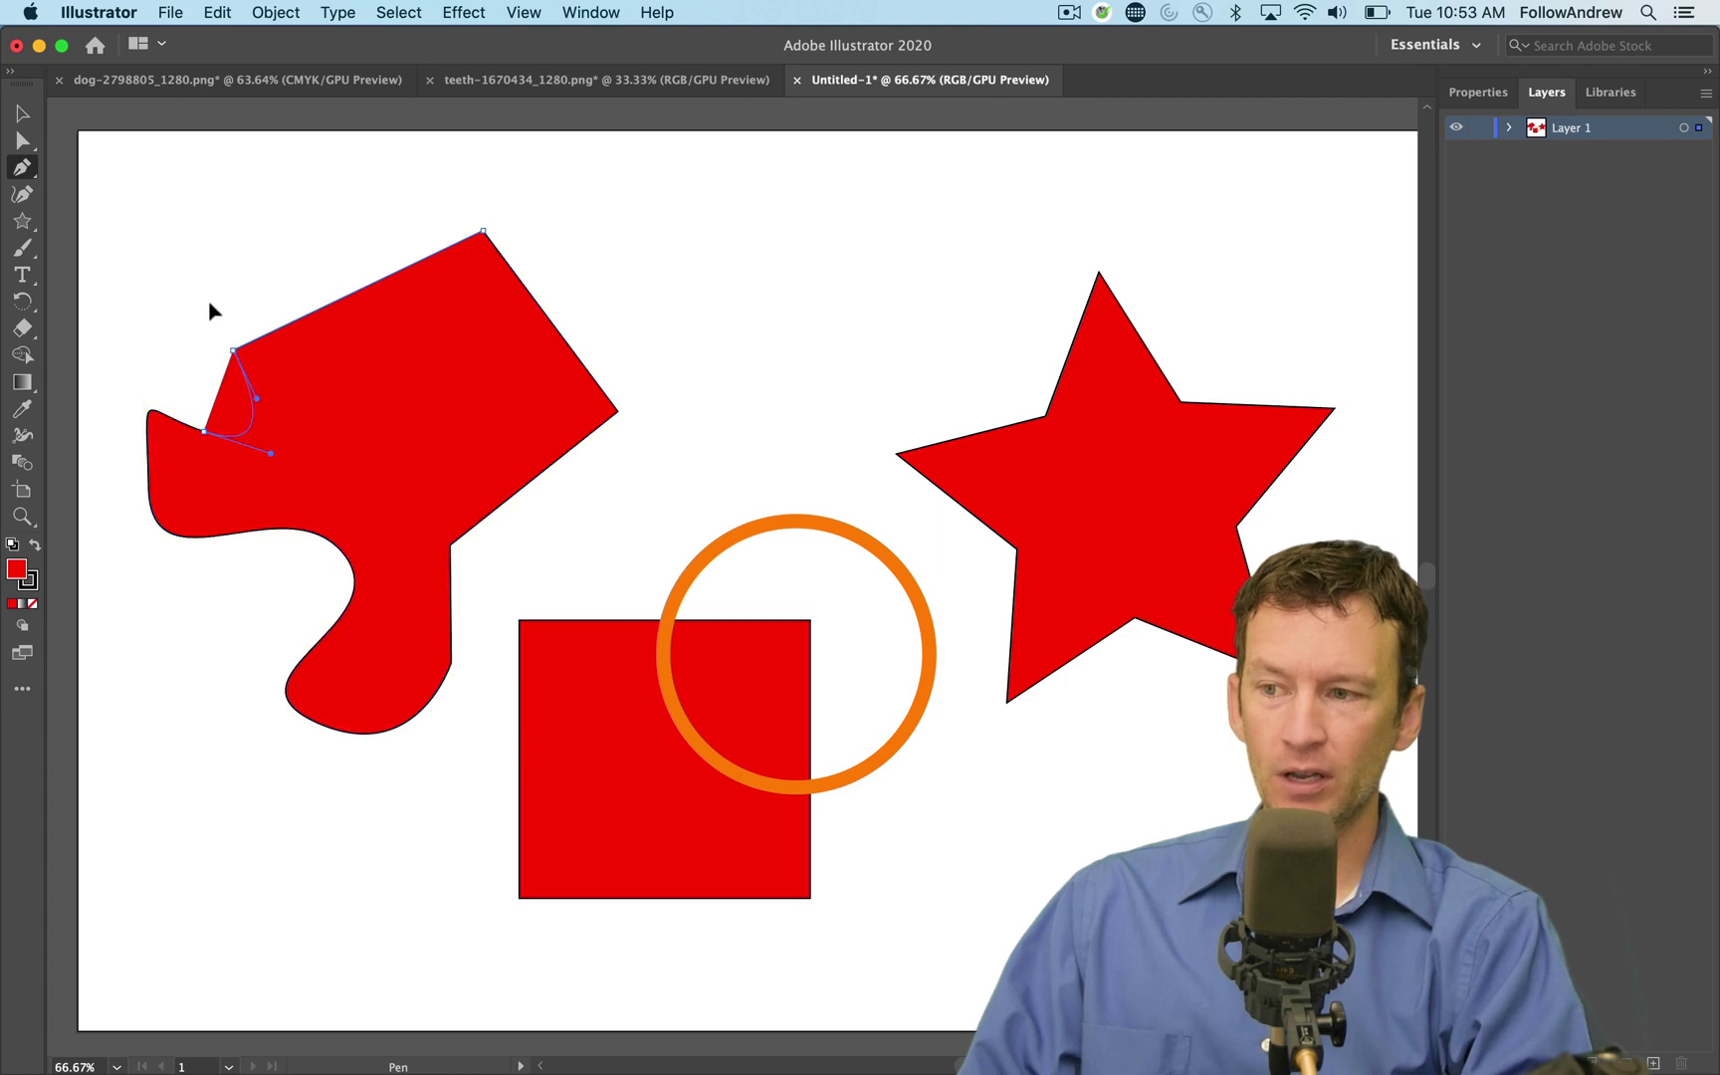
Return to the Selection tool, deselect the shape, and switch to the teeth-1670434_1280.png document
click(22, 126)
click(177, 774)
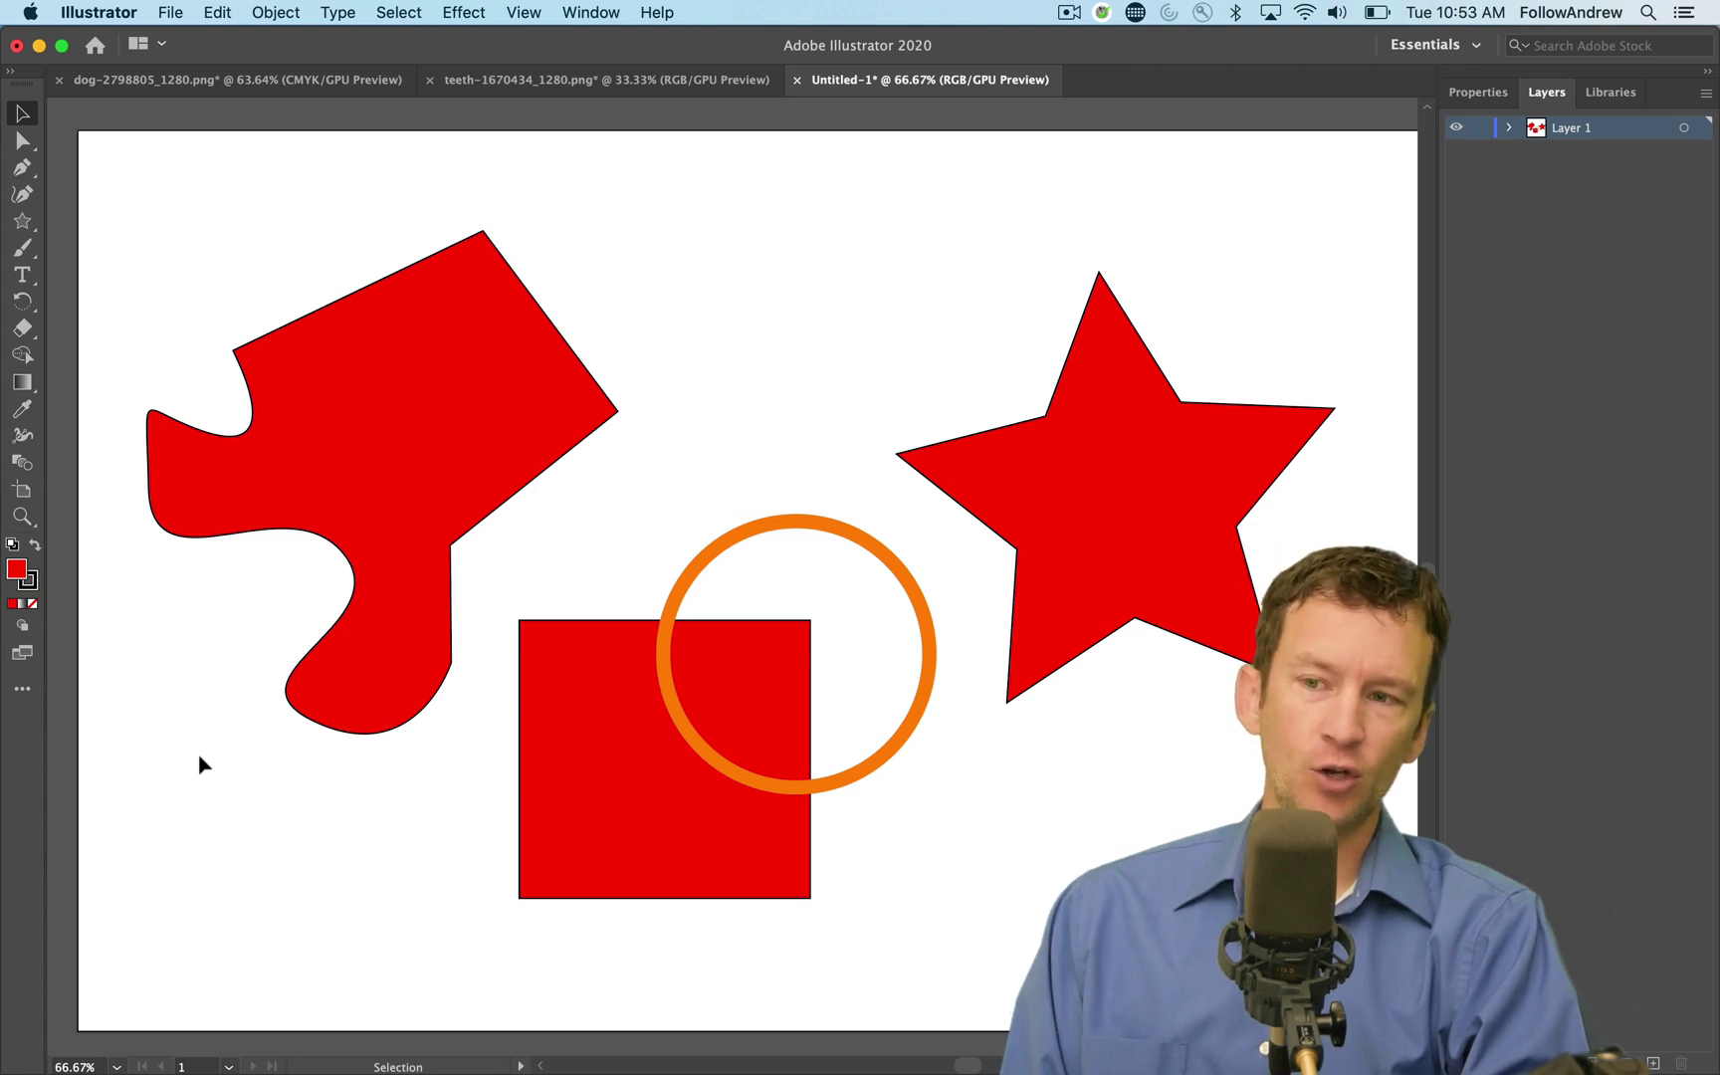
key(super+grave)
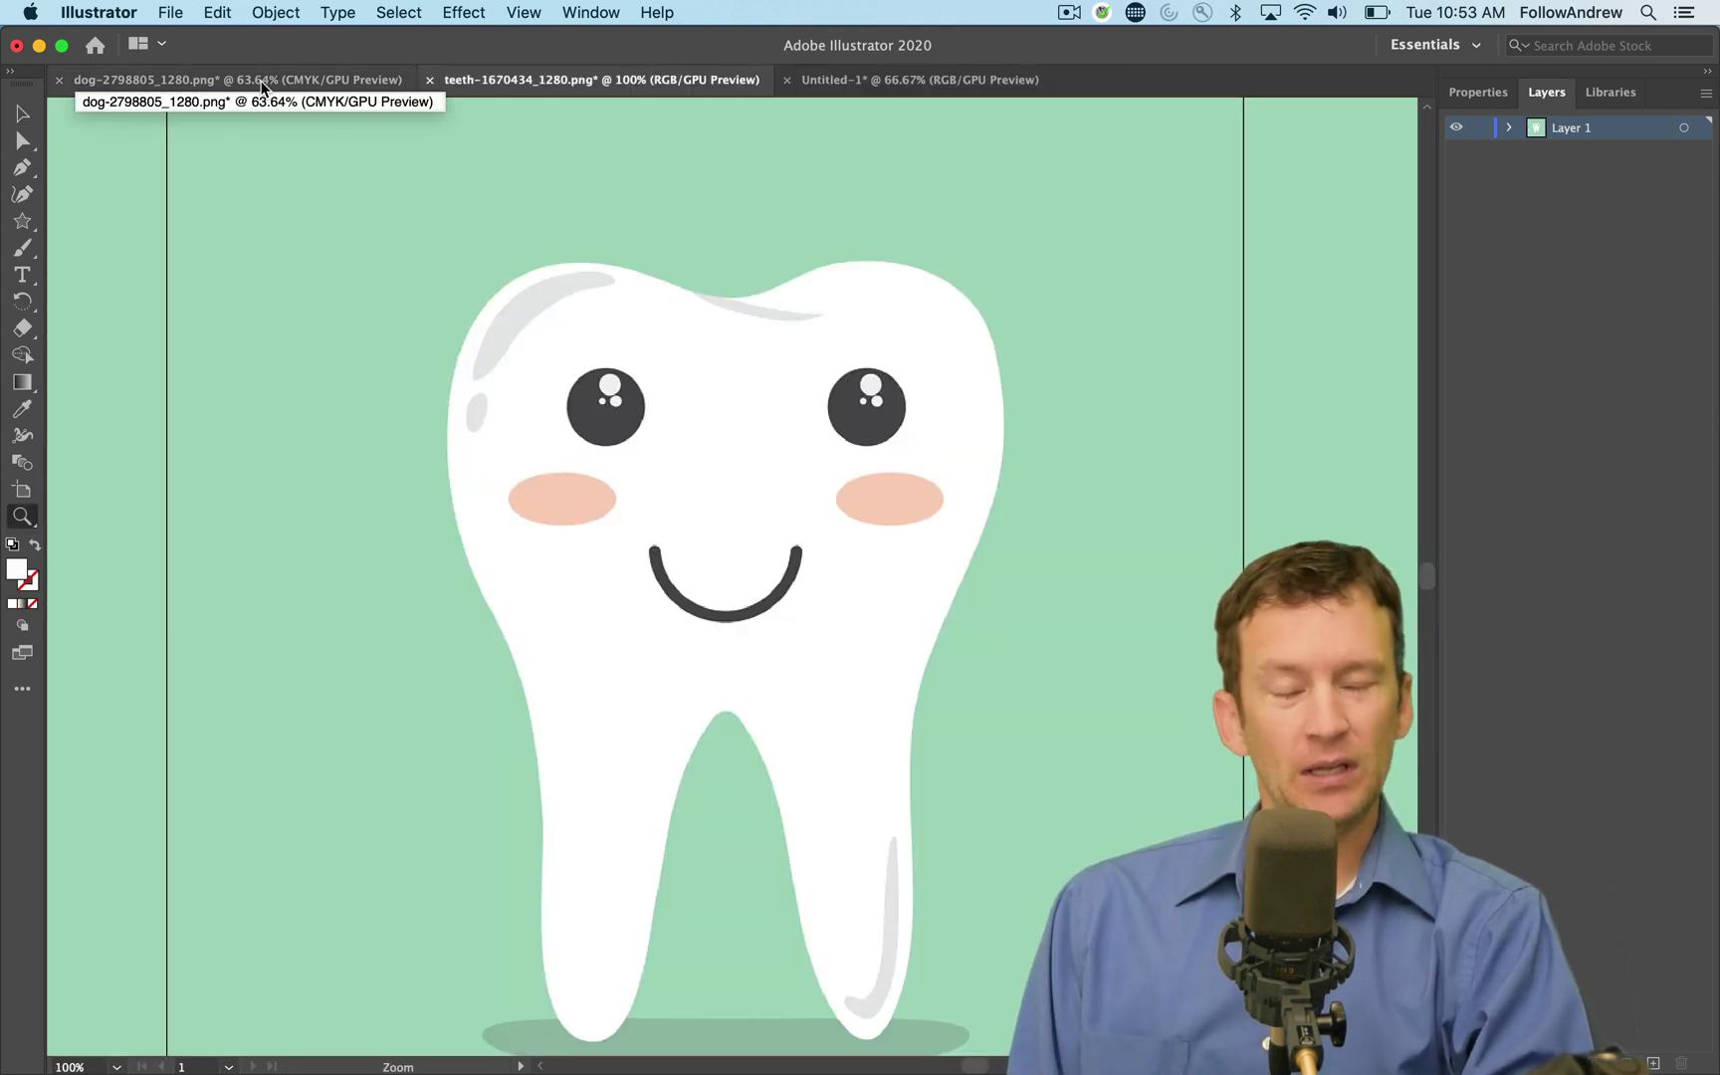